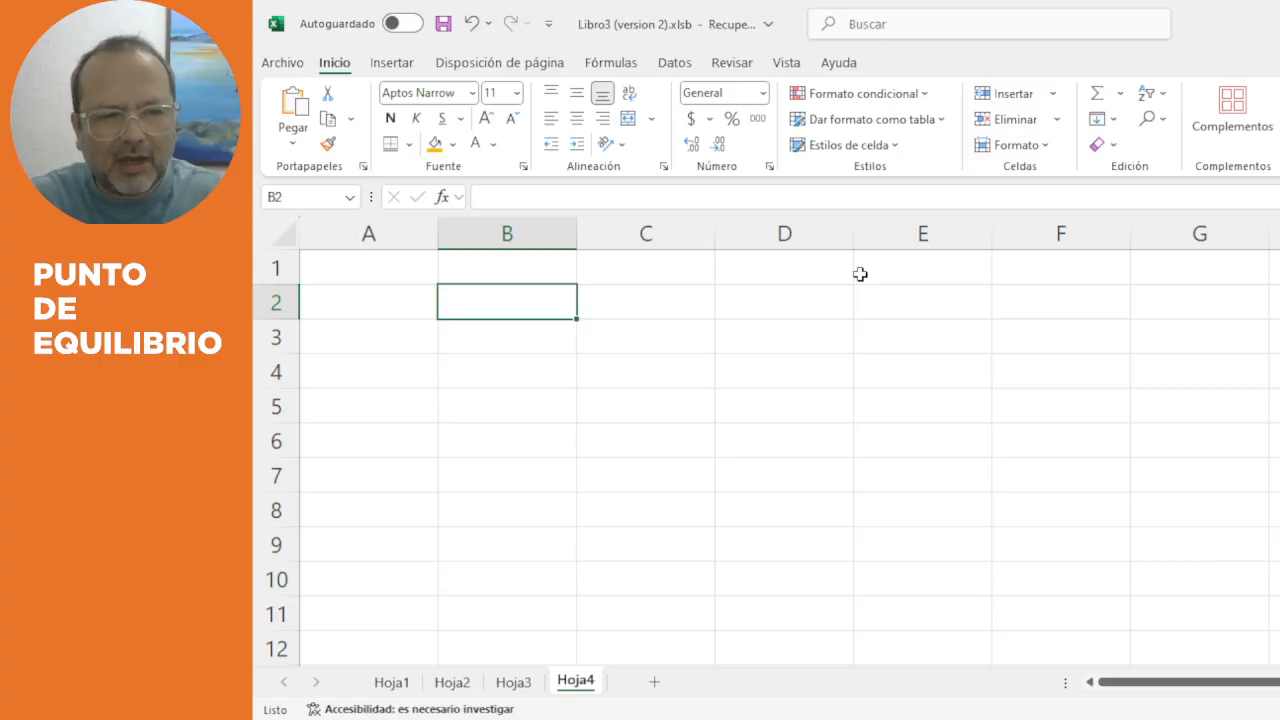
Enter the heading "Costos Fijos" in B2 and a "Renta" row below it with 6000 in C3.
text(Costos)
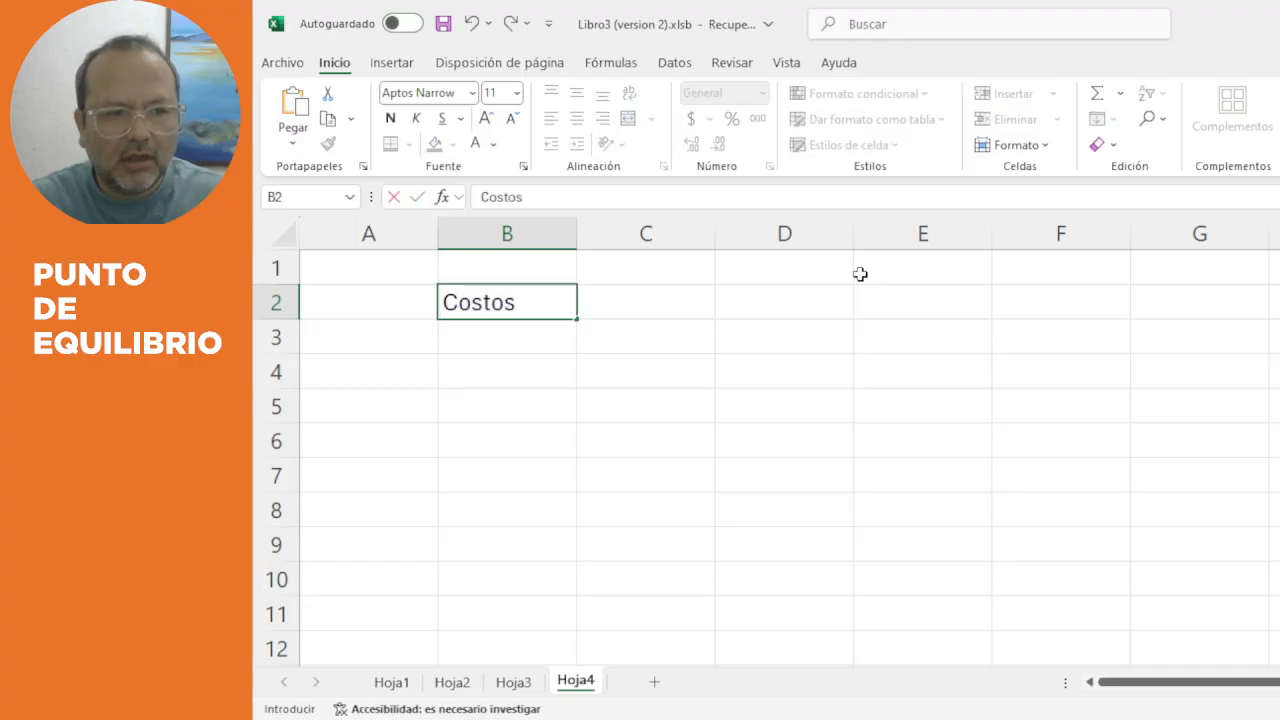
text( Fijos)
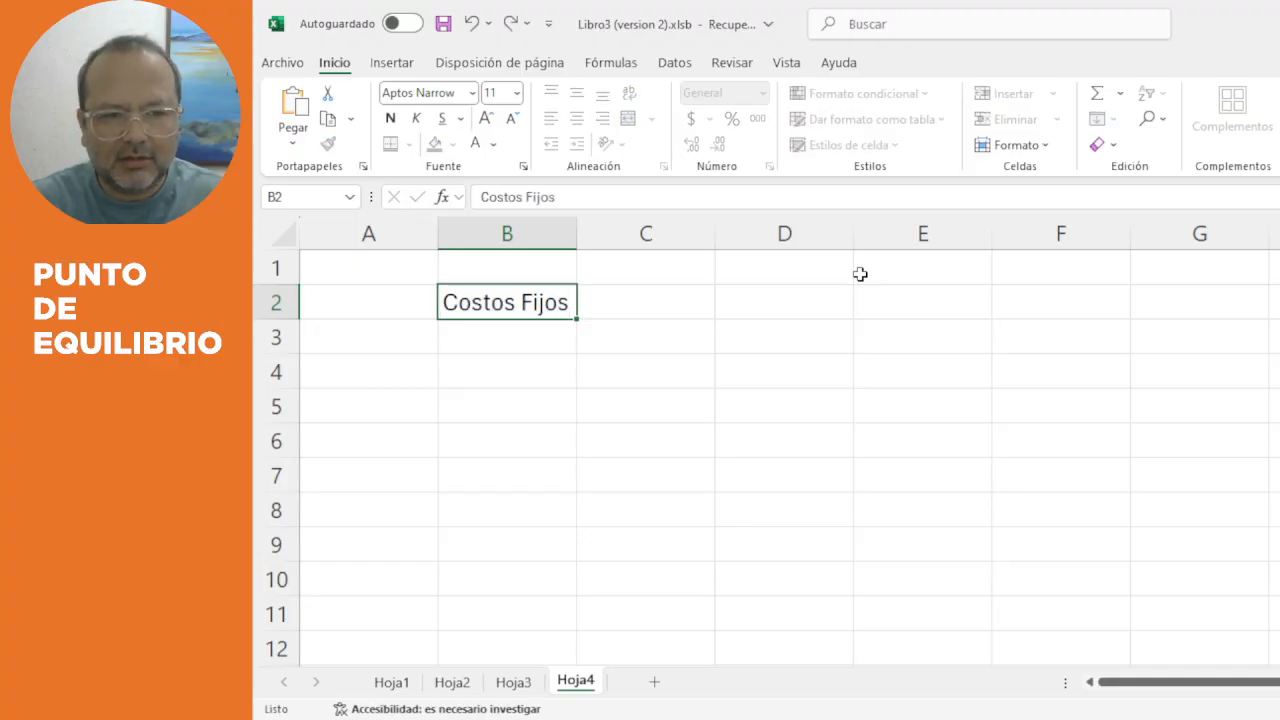
key(Return)
text(E)
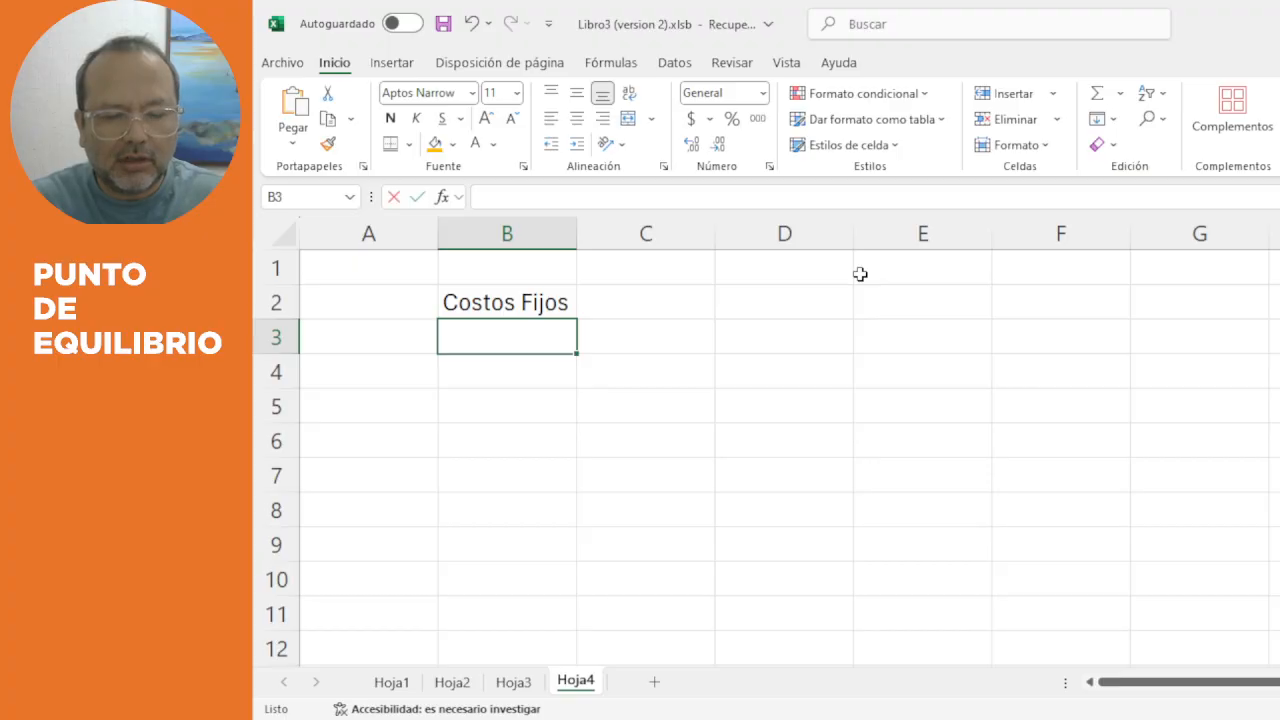
key(BackSpace)
text(Renta)
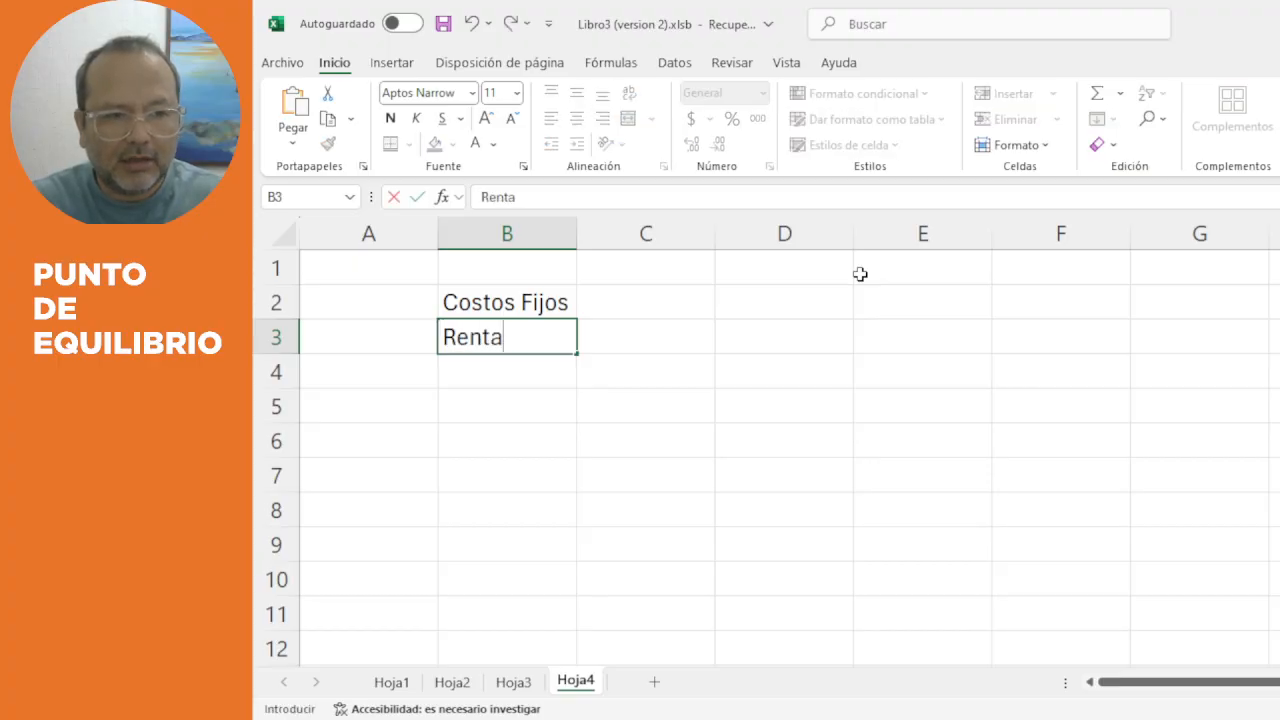
key(Return)
key(Up)
key(Right)
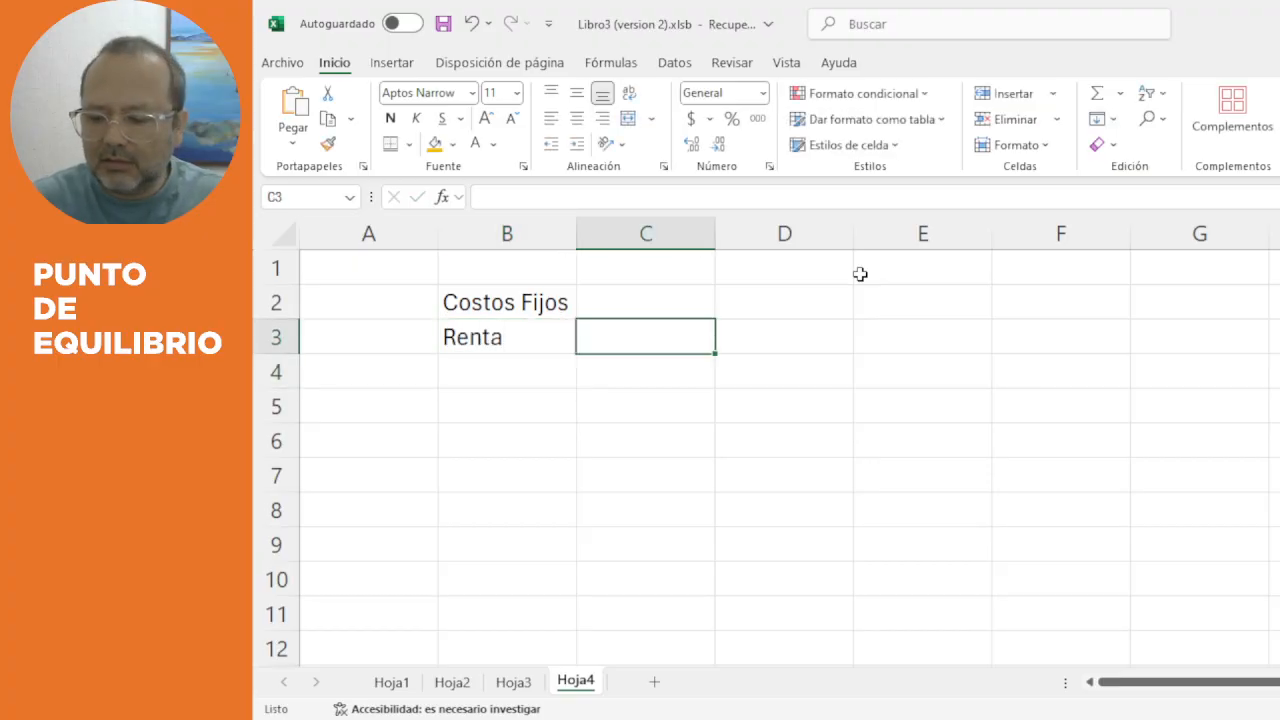
text(6000)
key(Return)
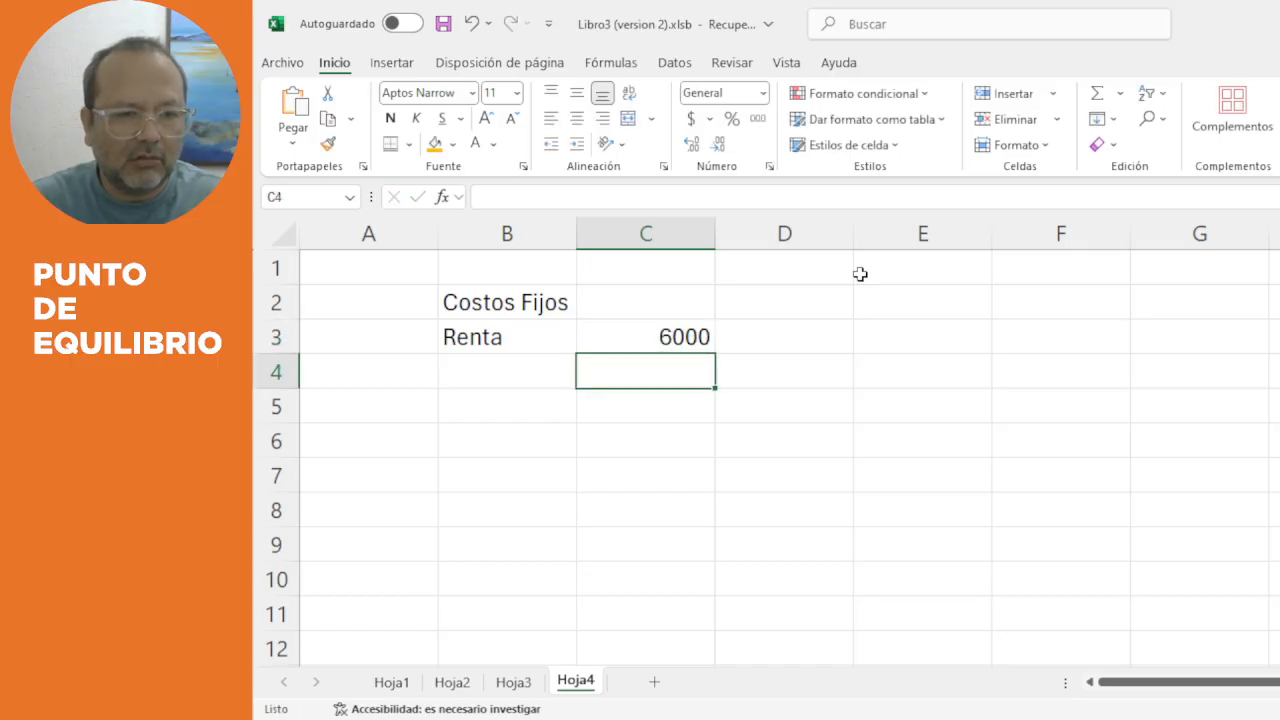
Add a "Salarios" row in B4 with the amount 9000 in C4.
key(Left)
text(Salarios)
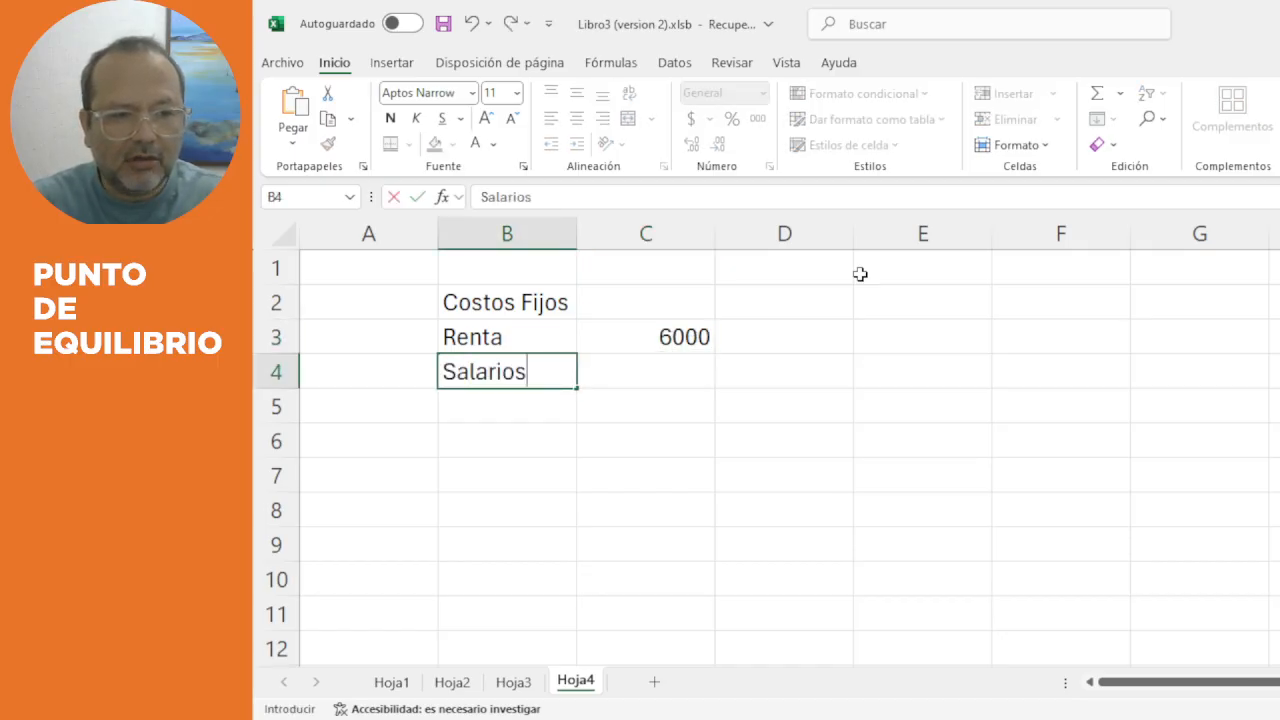
key(Right)
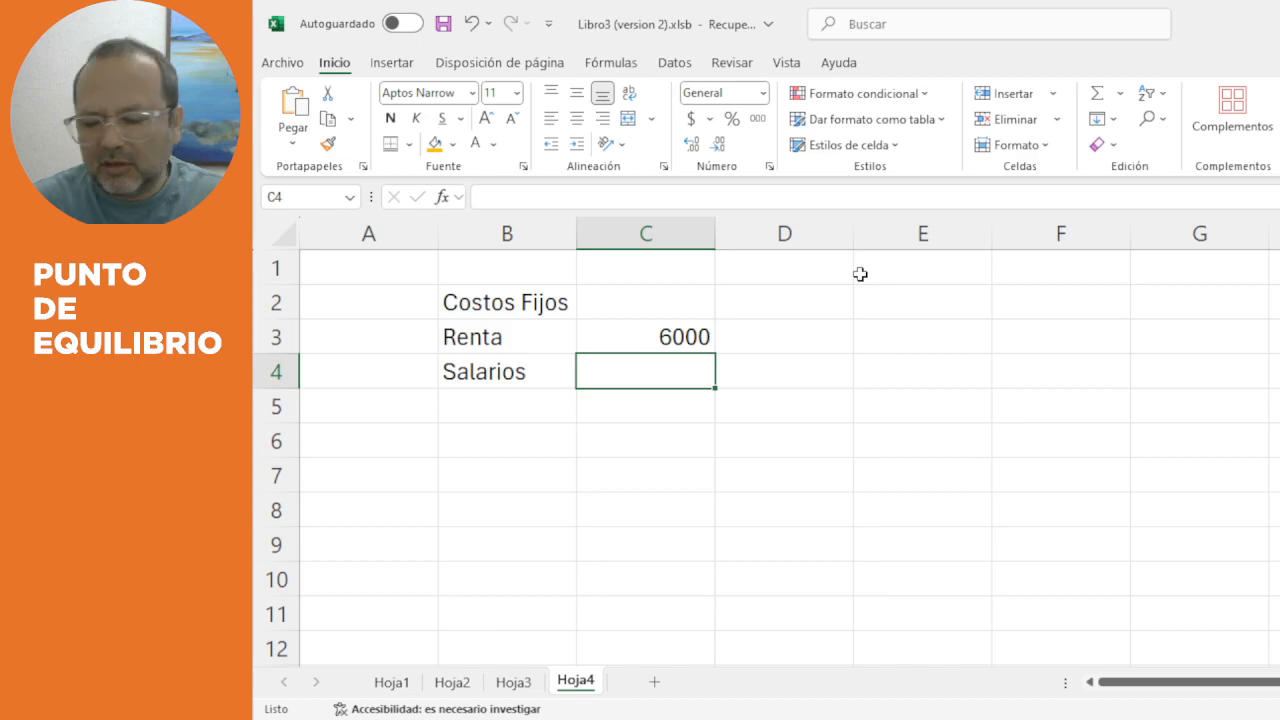
text(9000)
key(Return)
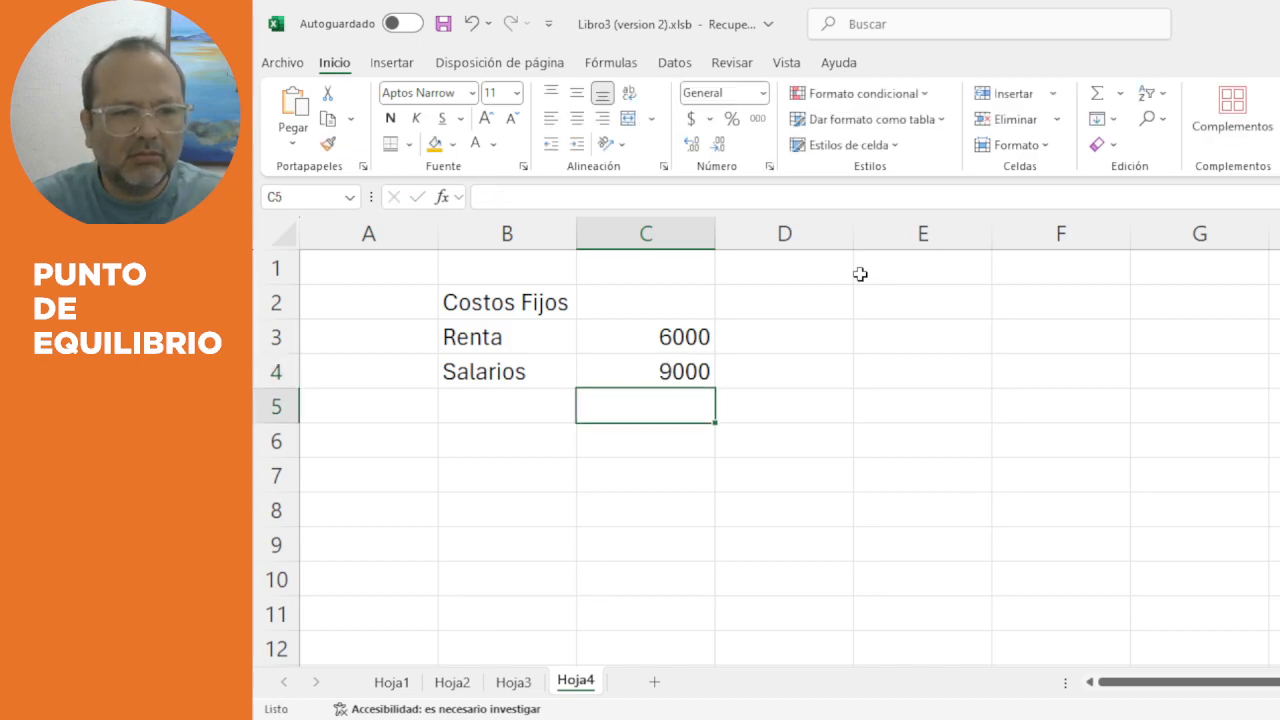
Add a "Servicios" row in B5 with the amount 5000 in C5.
key(Left)
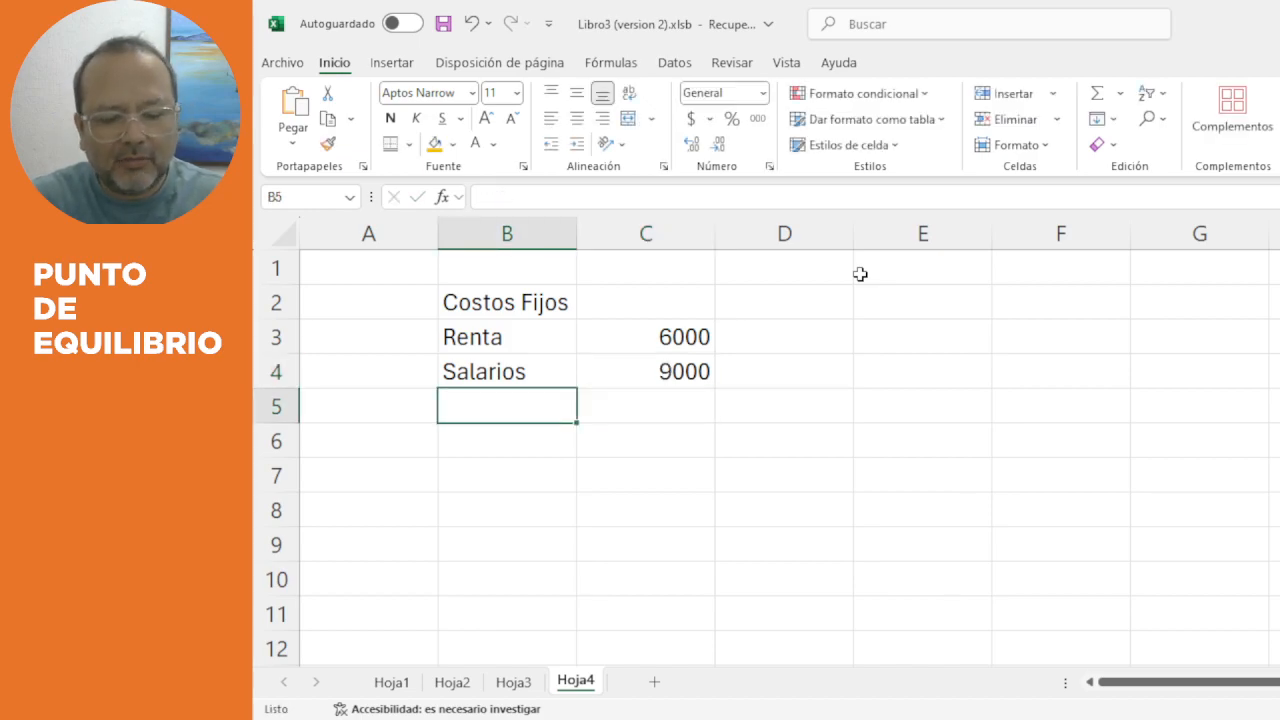
text(Servicios)
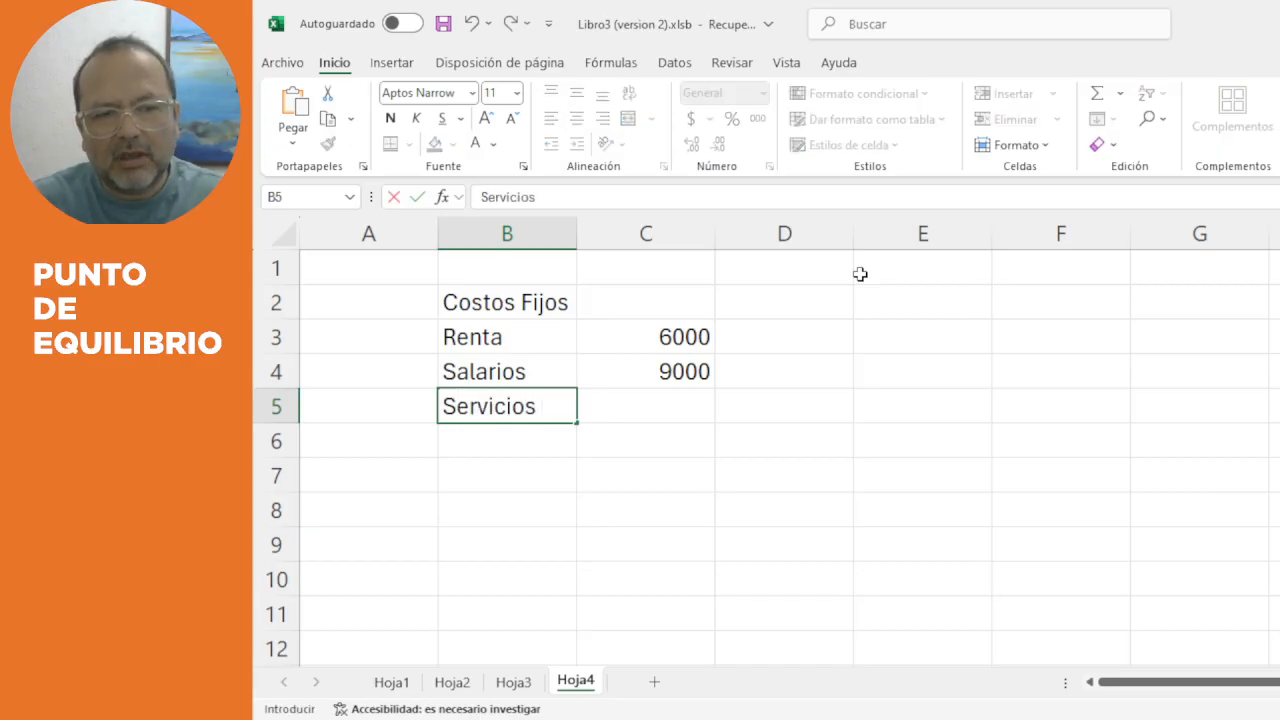
key(Return)
key(Up)
key(Right)
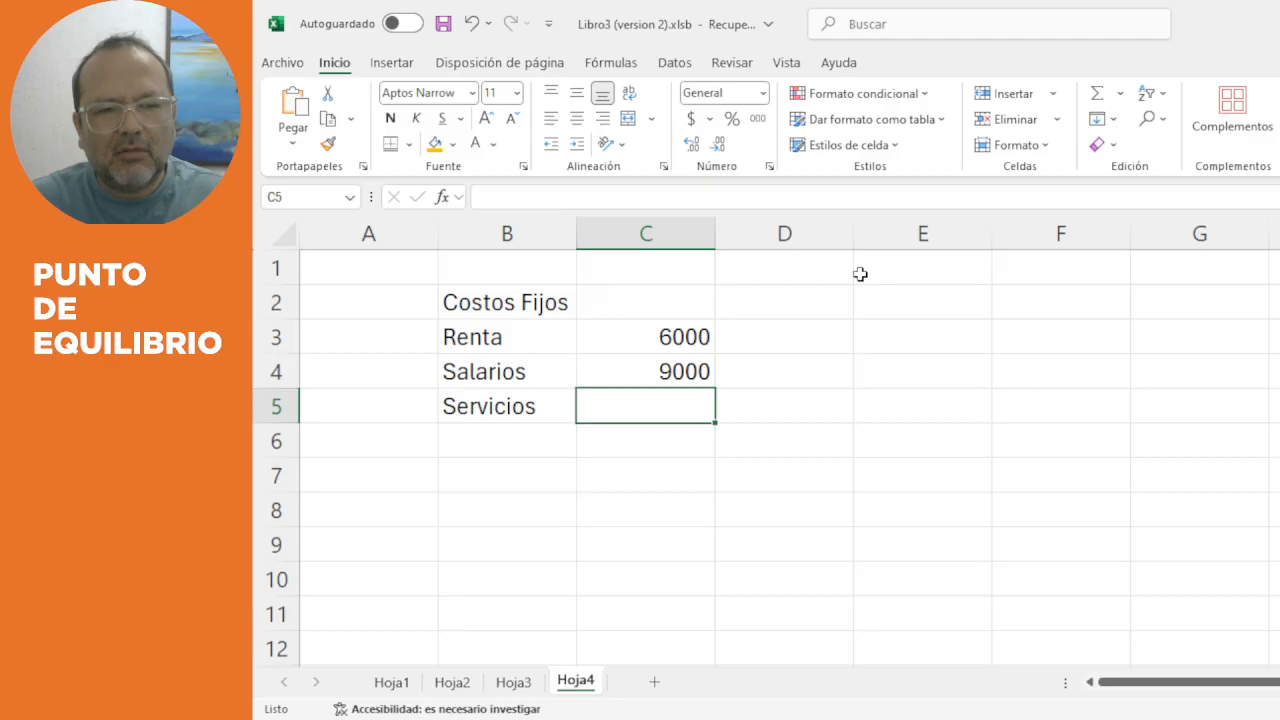
text(5000)
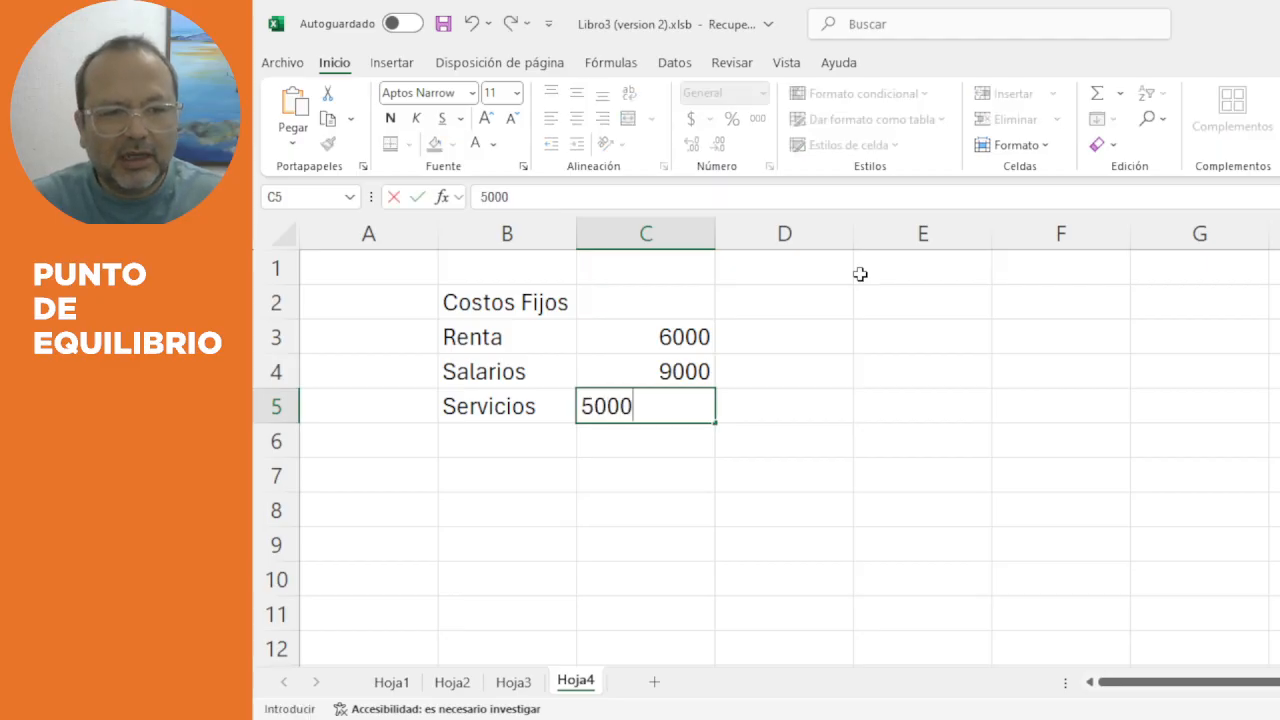
key(Return)
Total the three fixed costs in C6 with the formula =SUMA(C3:C5).
text(=suma()
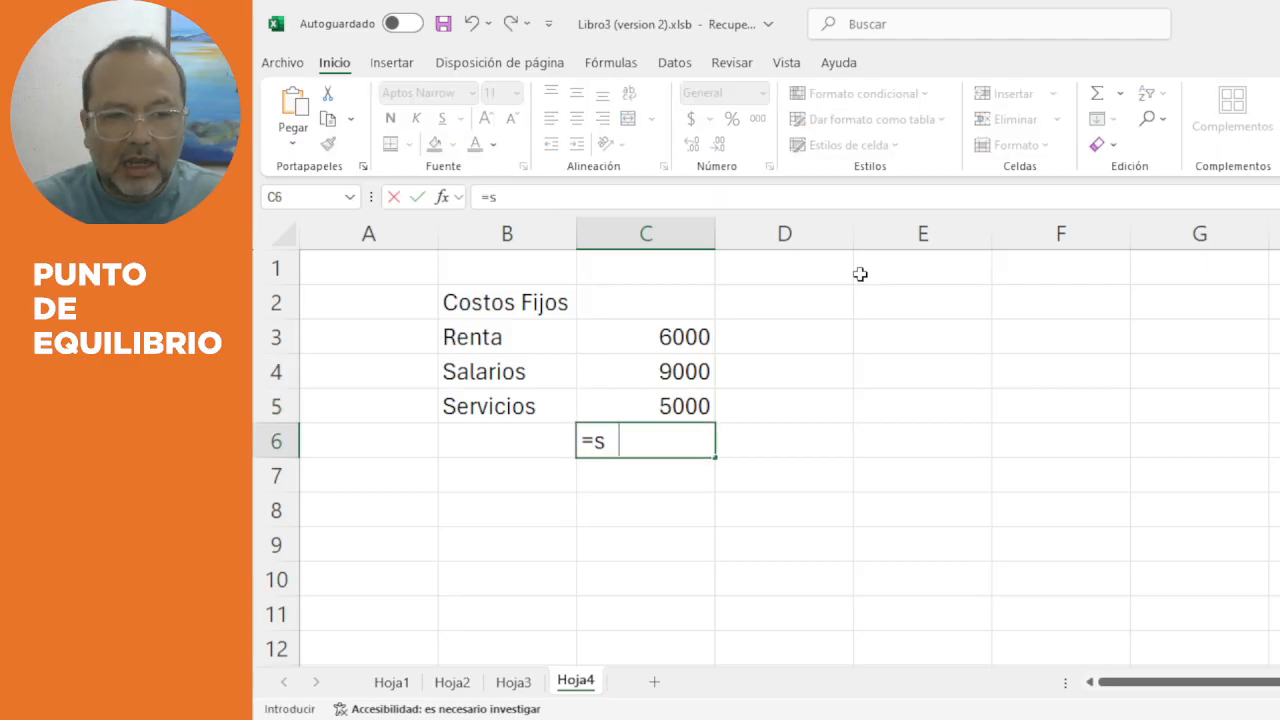
key(Up)
key(shift+Up)
key(shift+Up)
key(Return)
Label the total row "Total costos fijos" in B6.
key(Up)
key(Left)
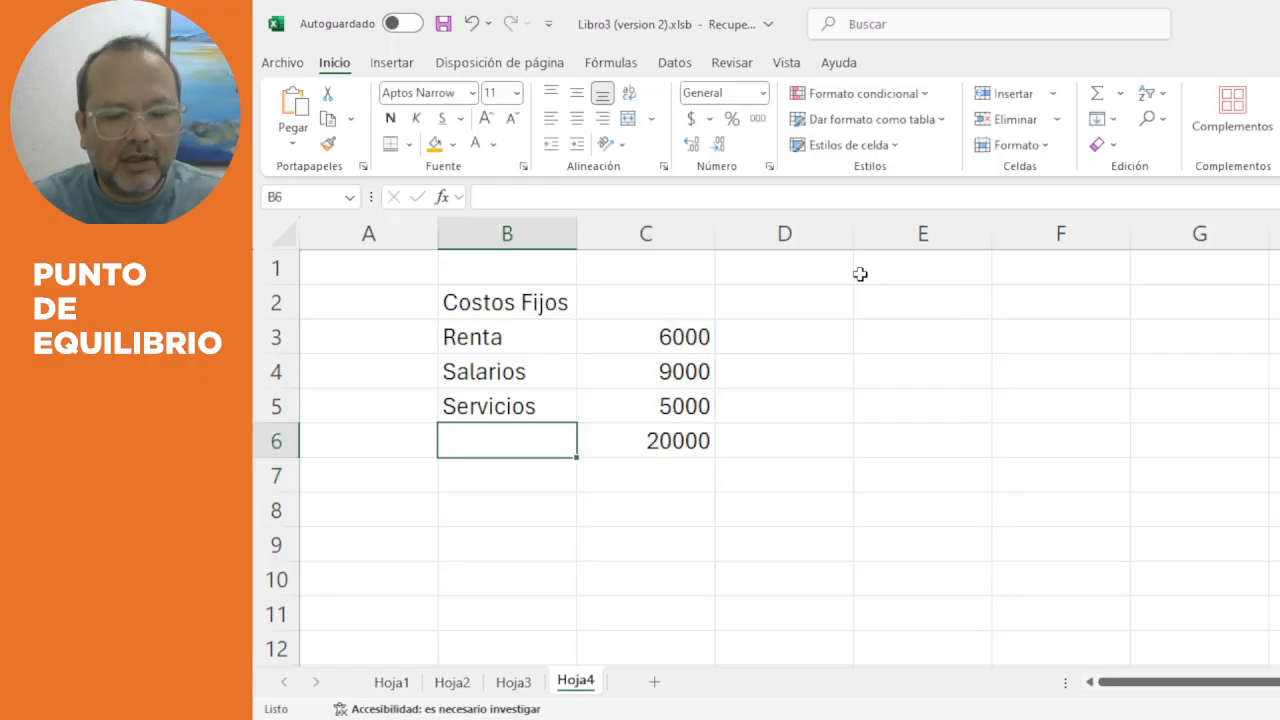
text(Total)
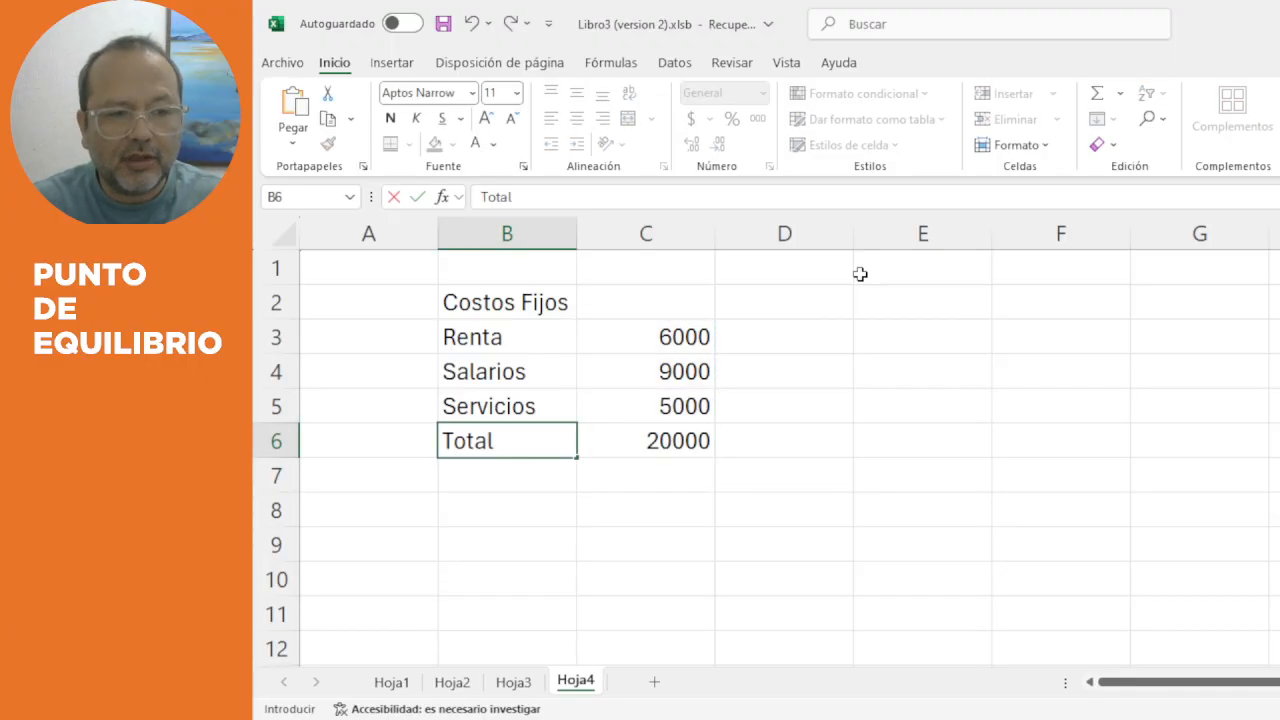
text( costos fijs)
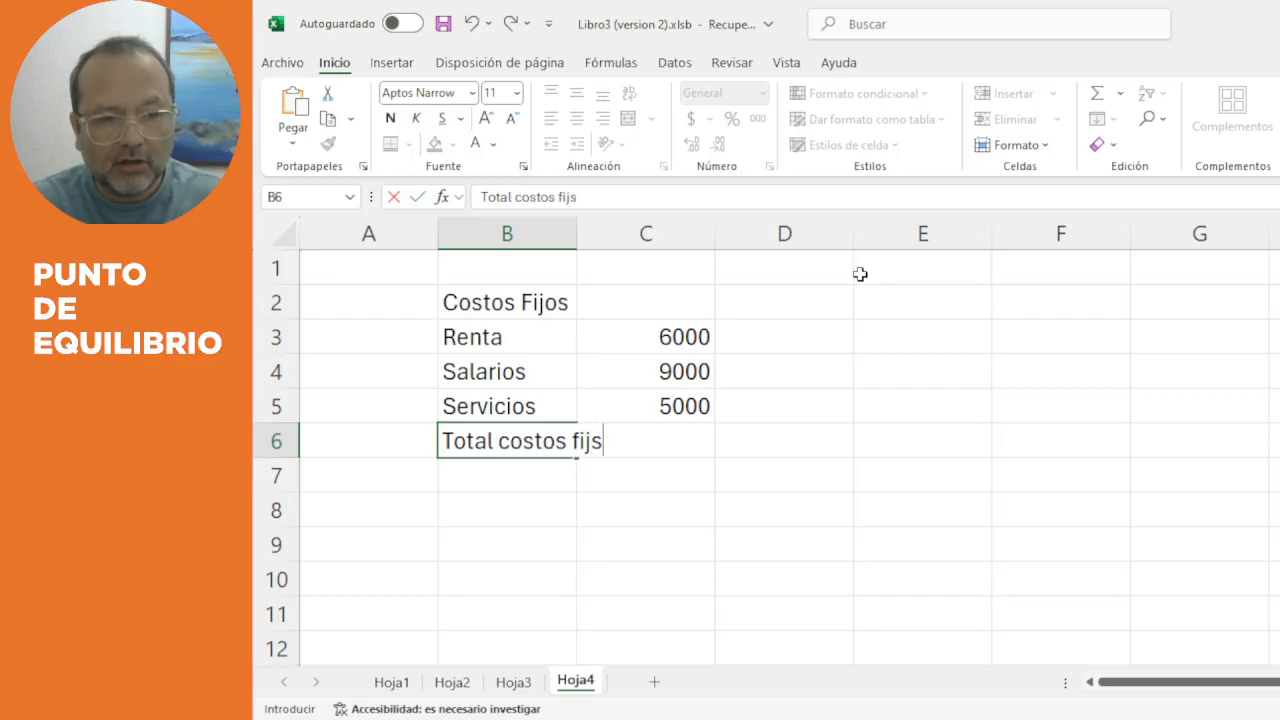
key(BackSpace)
text(o)
key(Return)
Apply a single top border and a double bottom border to the fixed costs total in C6.
key(Up)
key(Right)
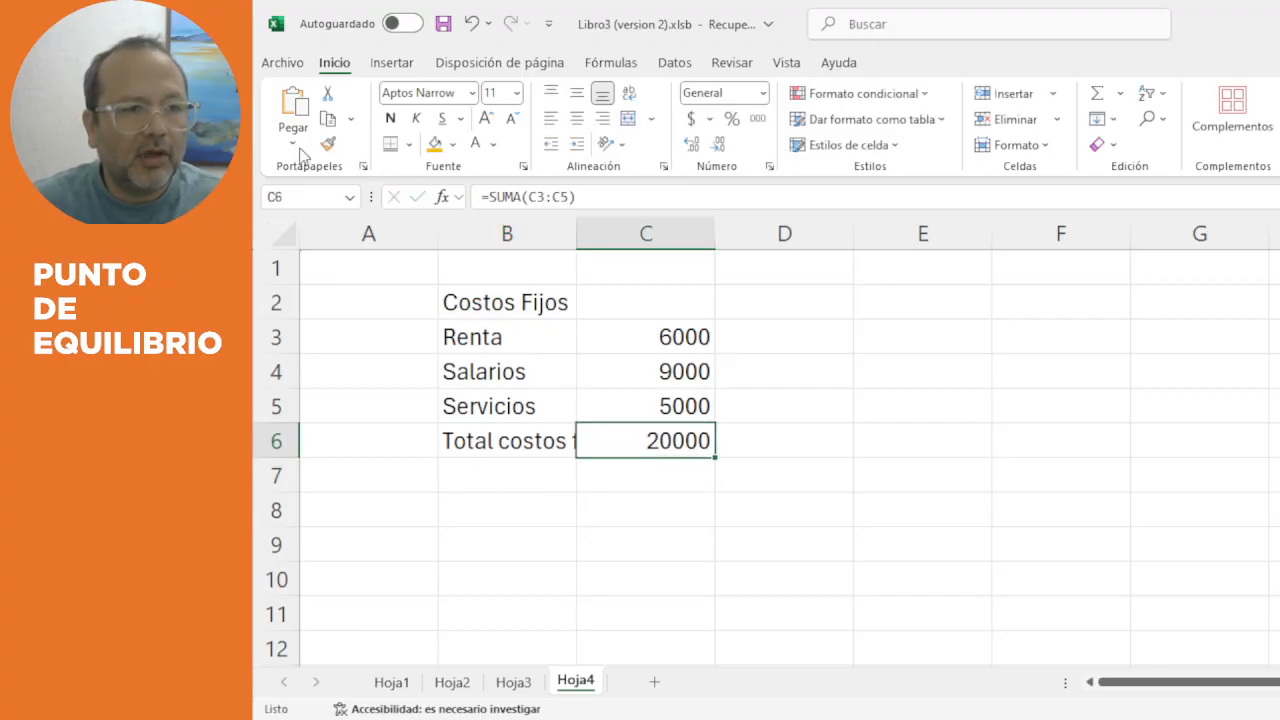
click(390, 144)
Format column C with the accounting number format in dollars and fit its width to the contents.
click(690, 235)
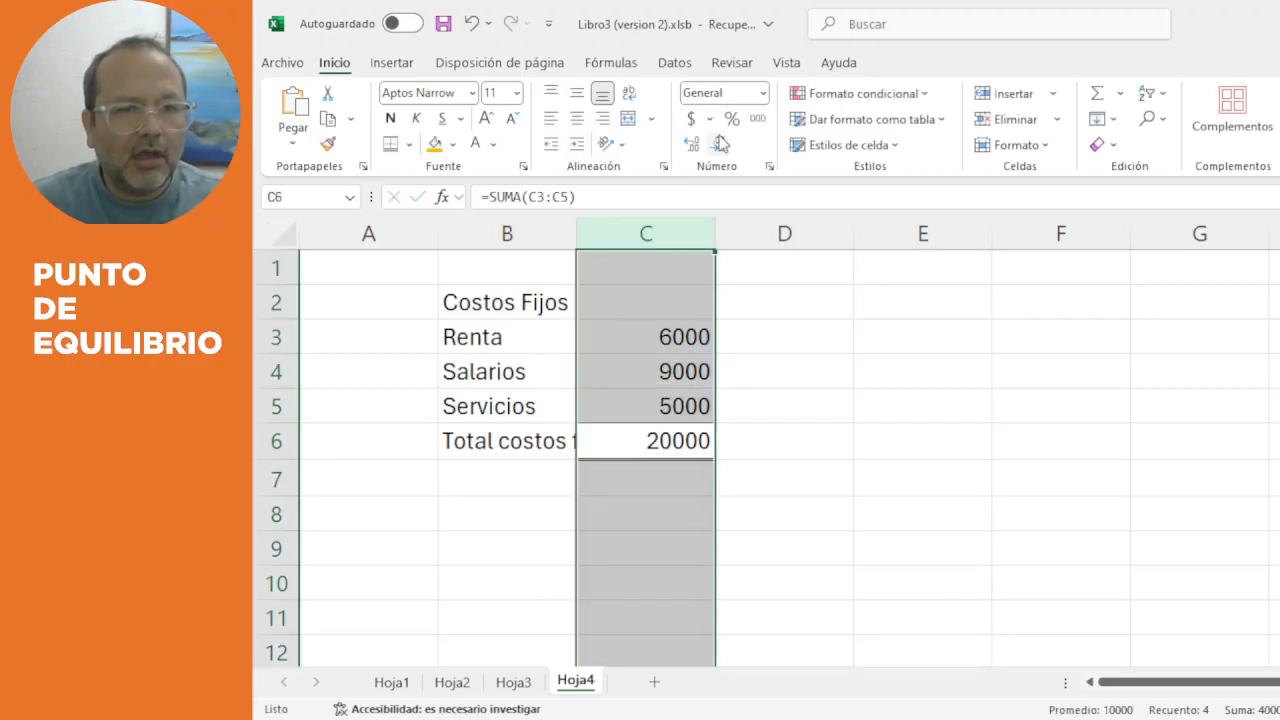
click(691, 118)
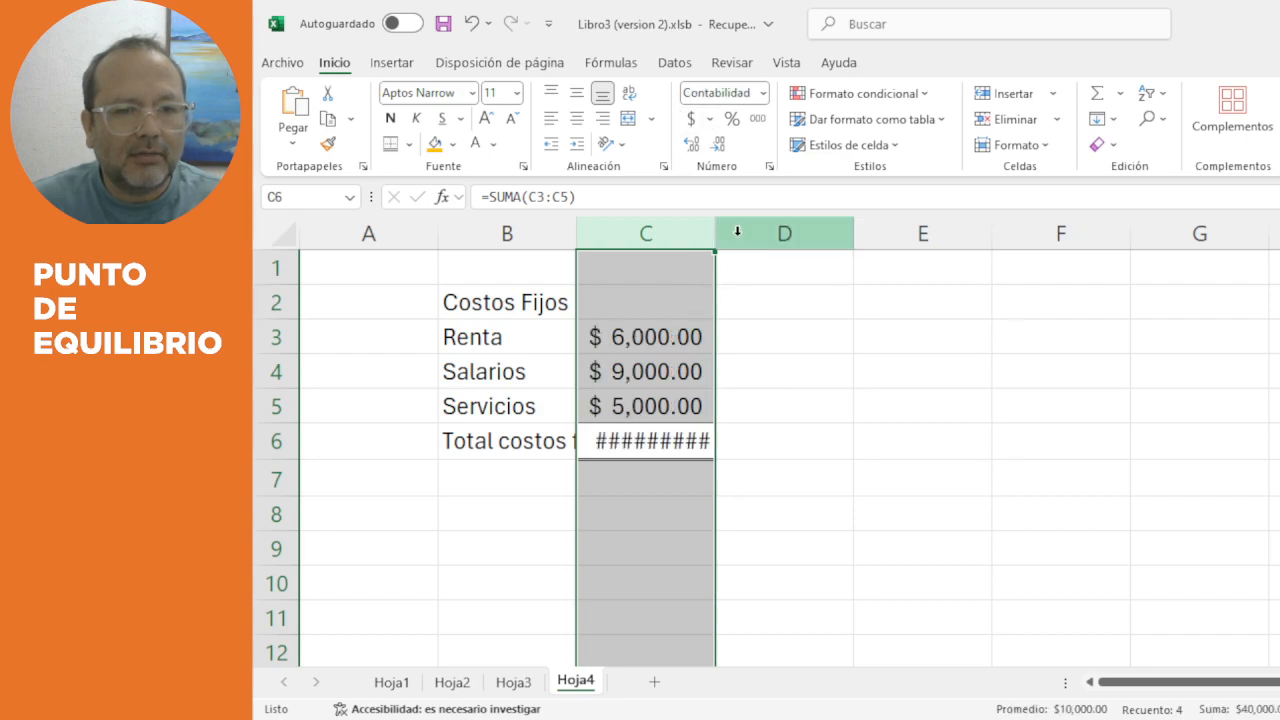
double_click(722, 231)
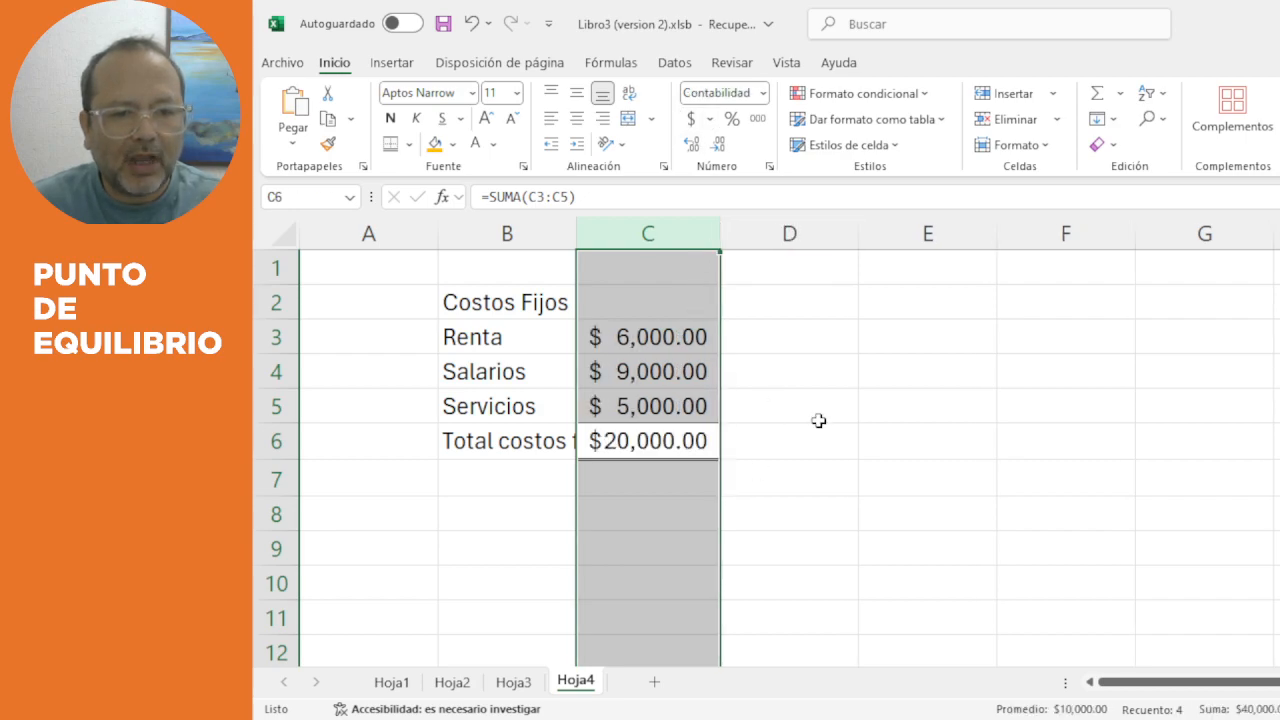
Enter the labels "Precio de venta" in E2 and "Costo variable" in E3.
click(946, 317)
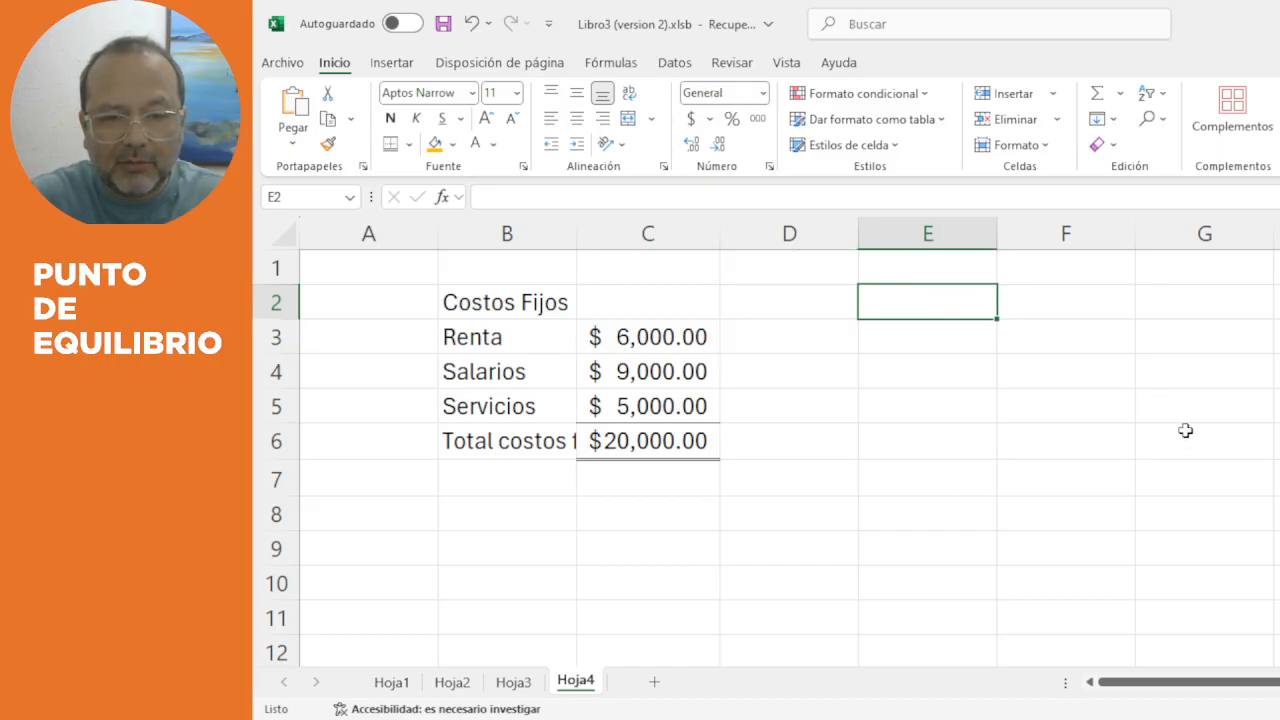
text(Precio de venta)
key(Return)
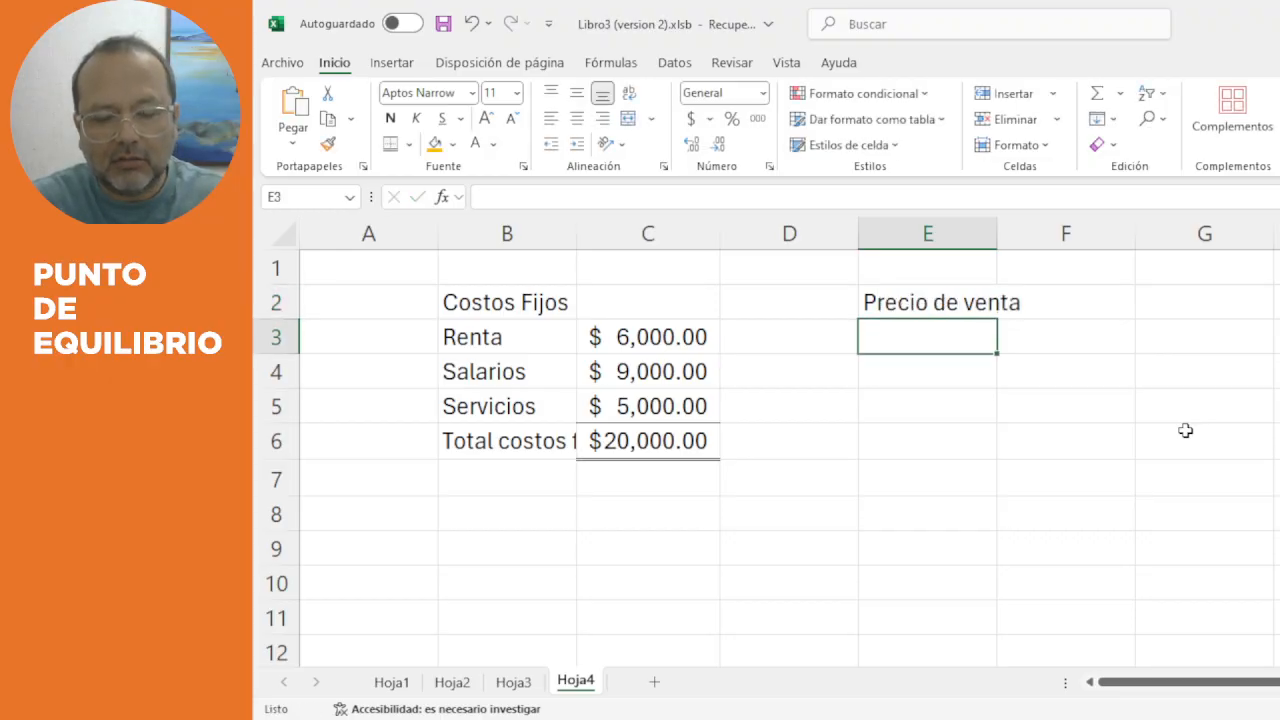
text(C)
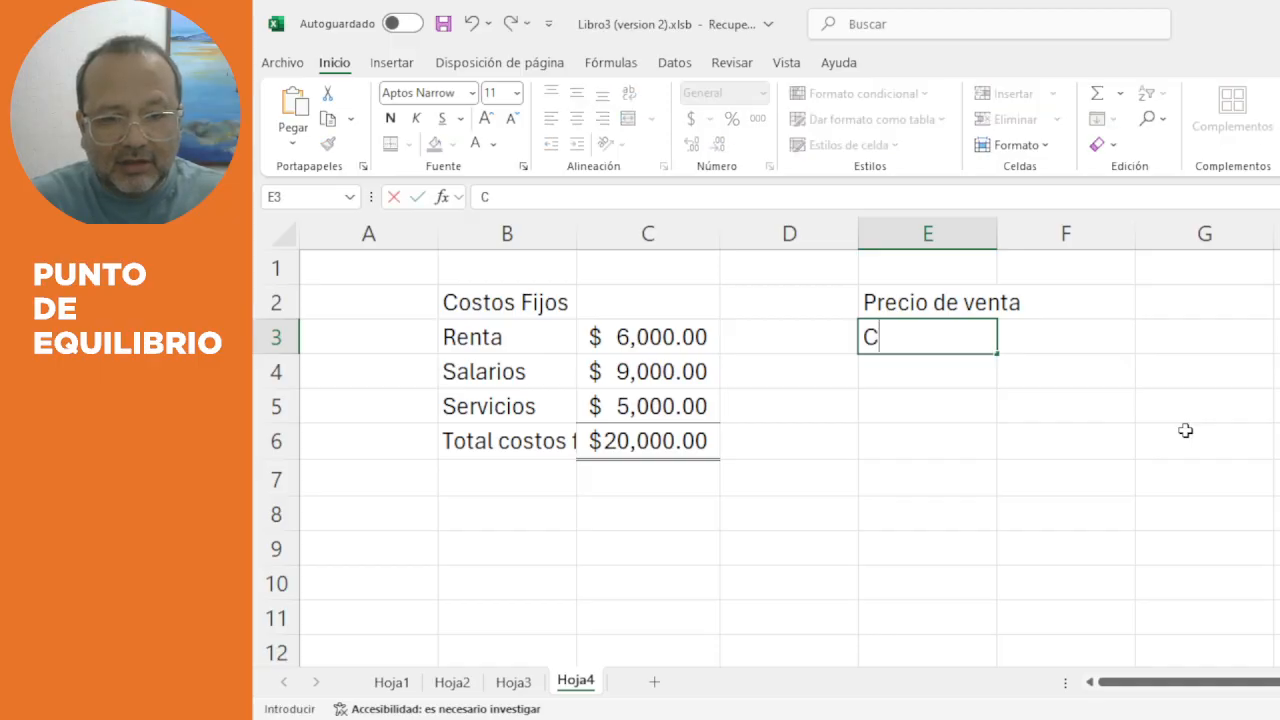
text(osto varia)
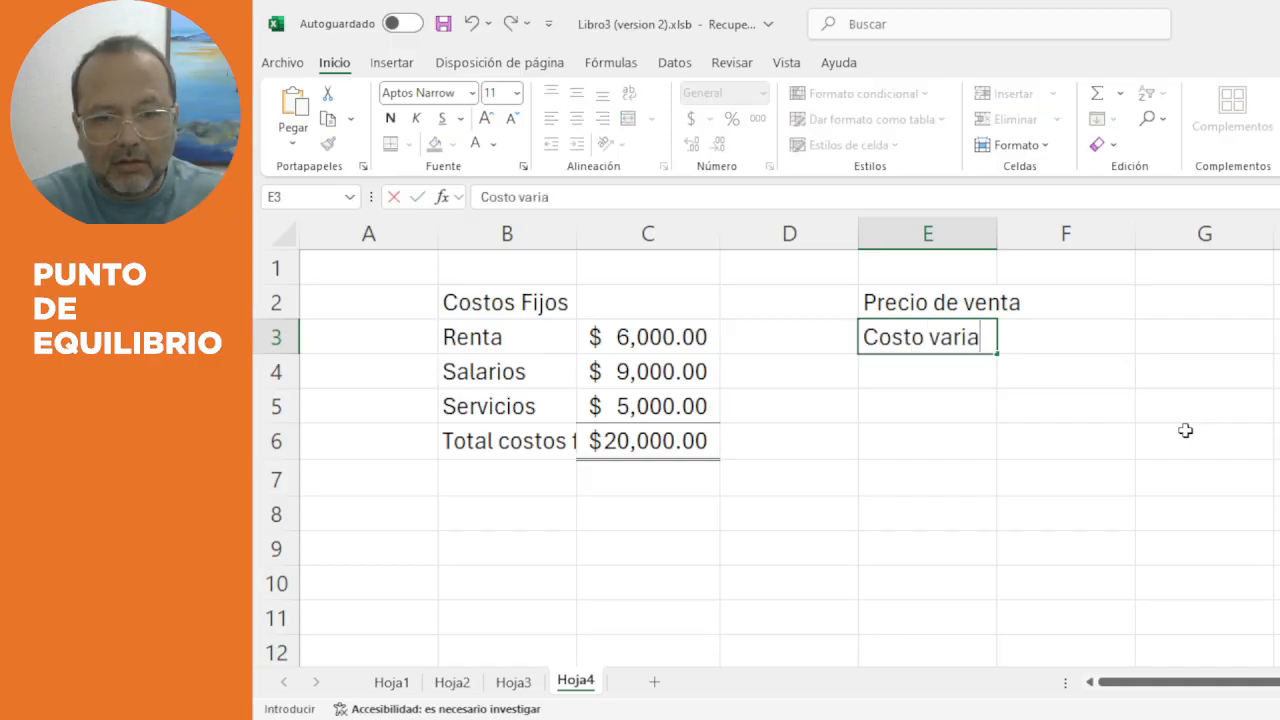
text(ble)
key(Return)
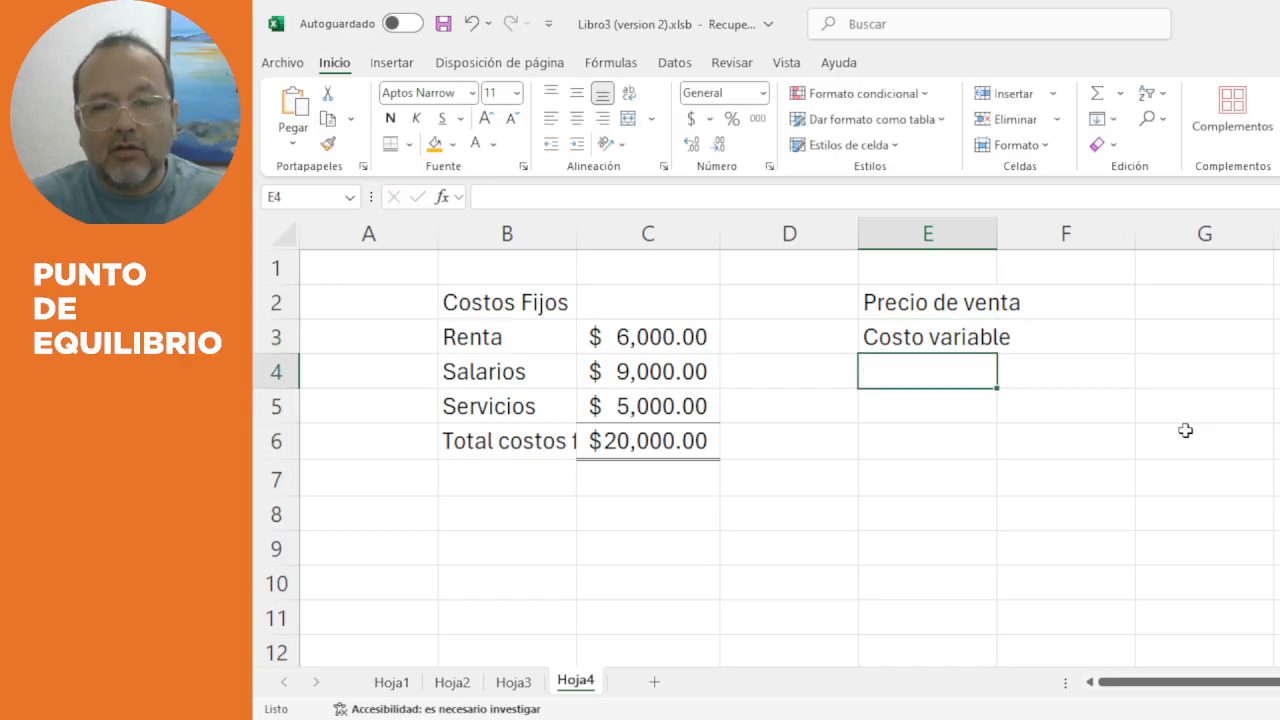
Enter 600 as the variable cost in F3.
key(Up)
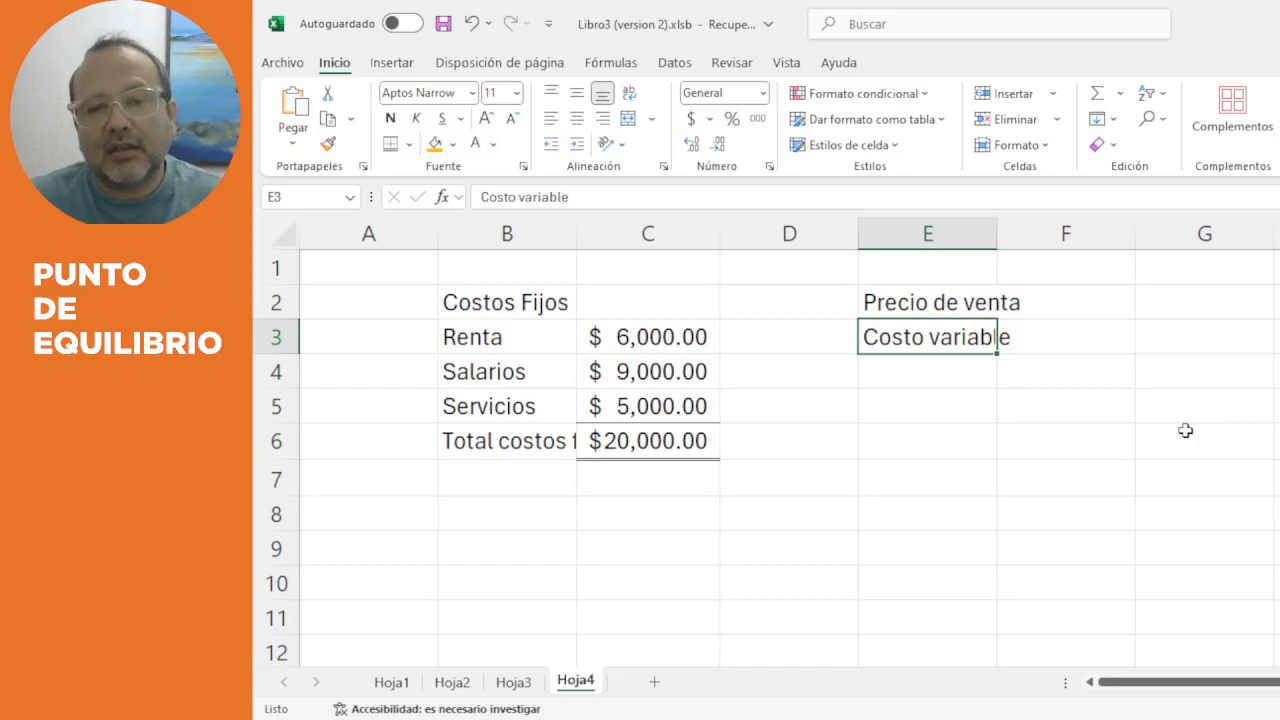
key(Right)
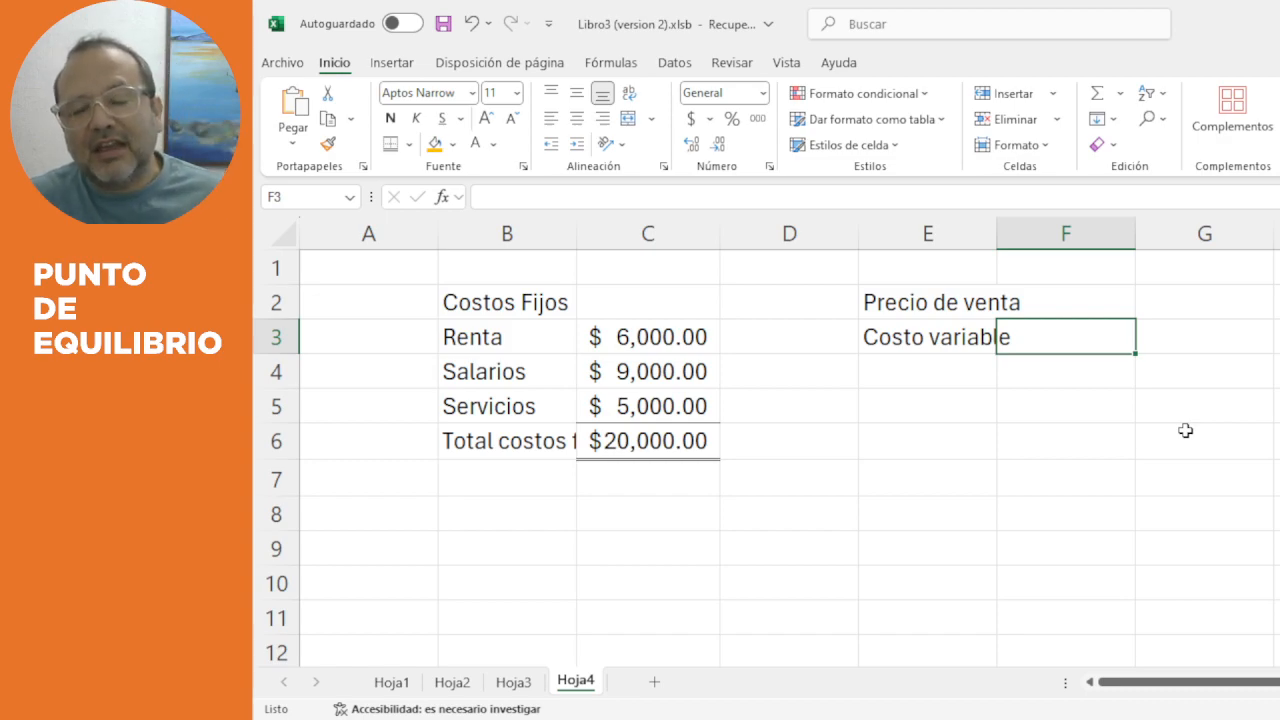
text(600)
key(Return)
key(Up)
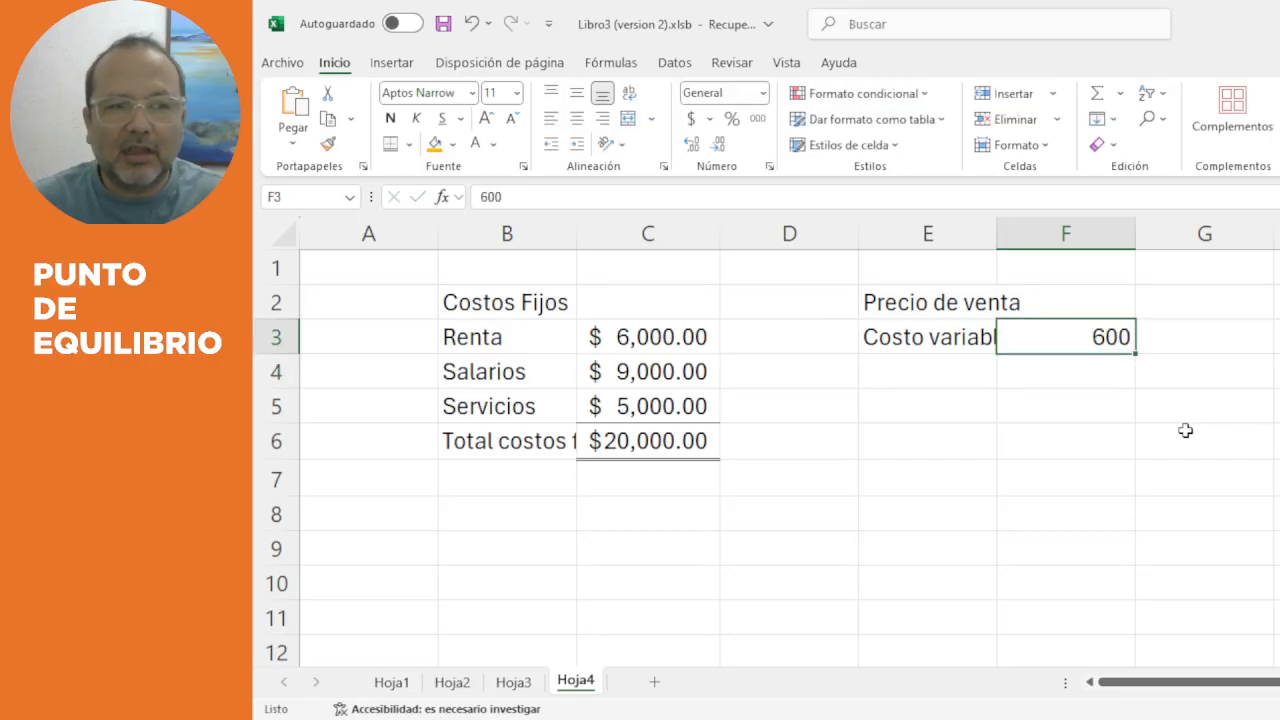
Widen column E to fit its labels.
key(ctrl+space)
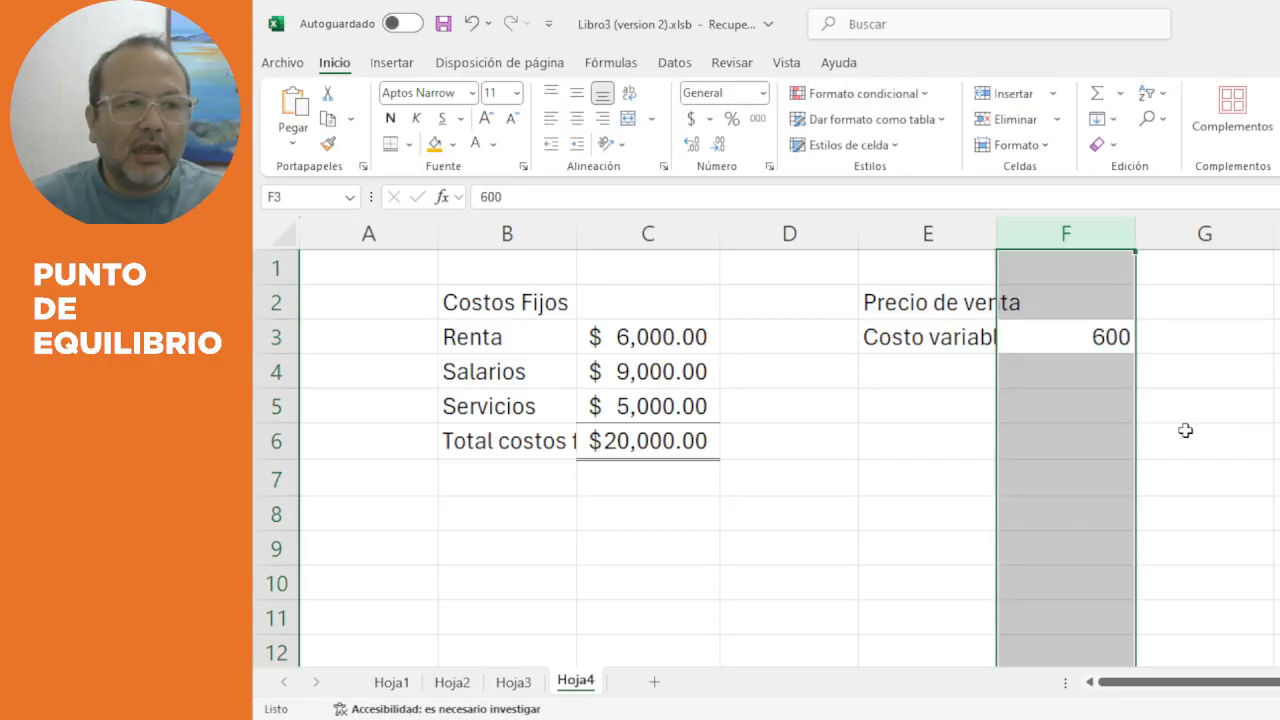
click(1199, 376)
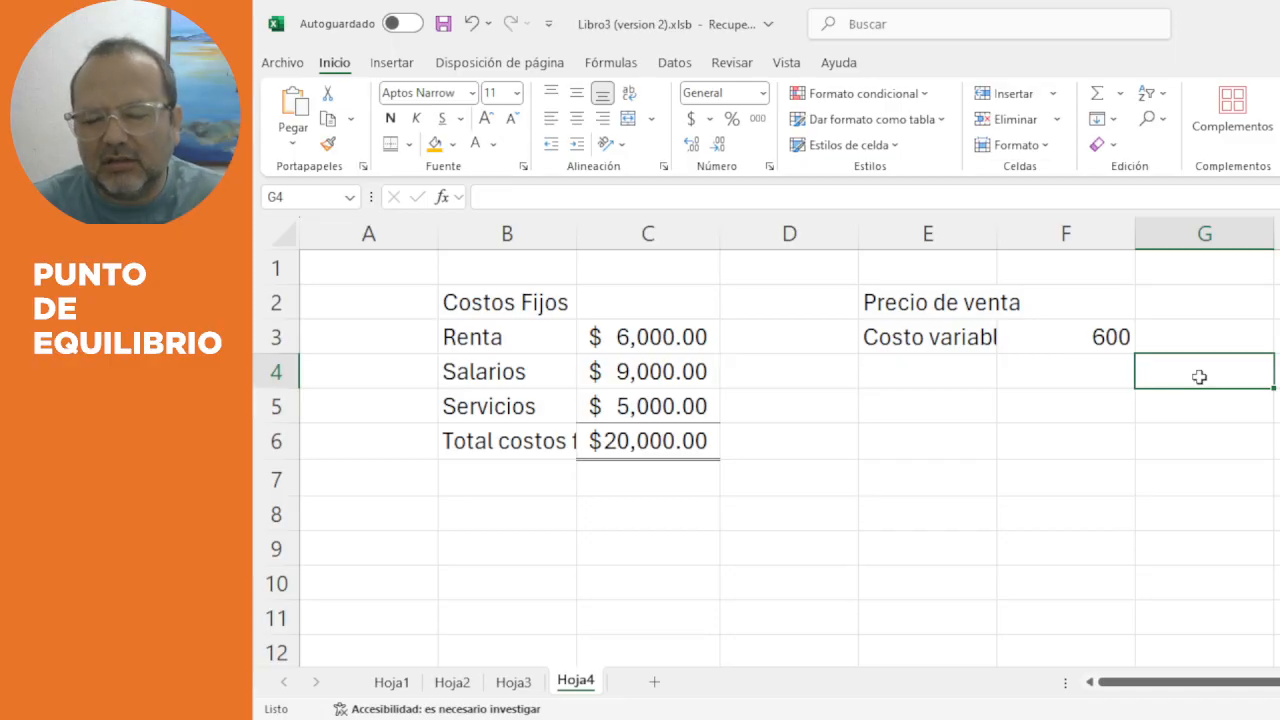
double_click(997, 240)
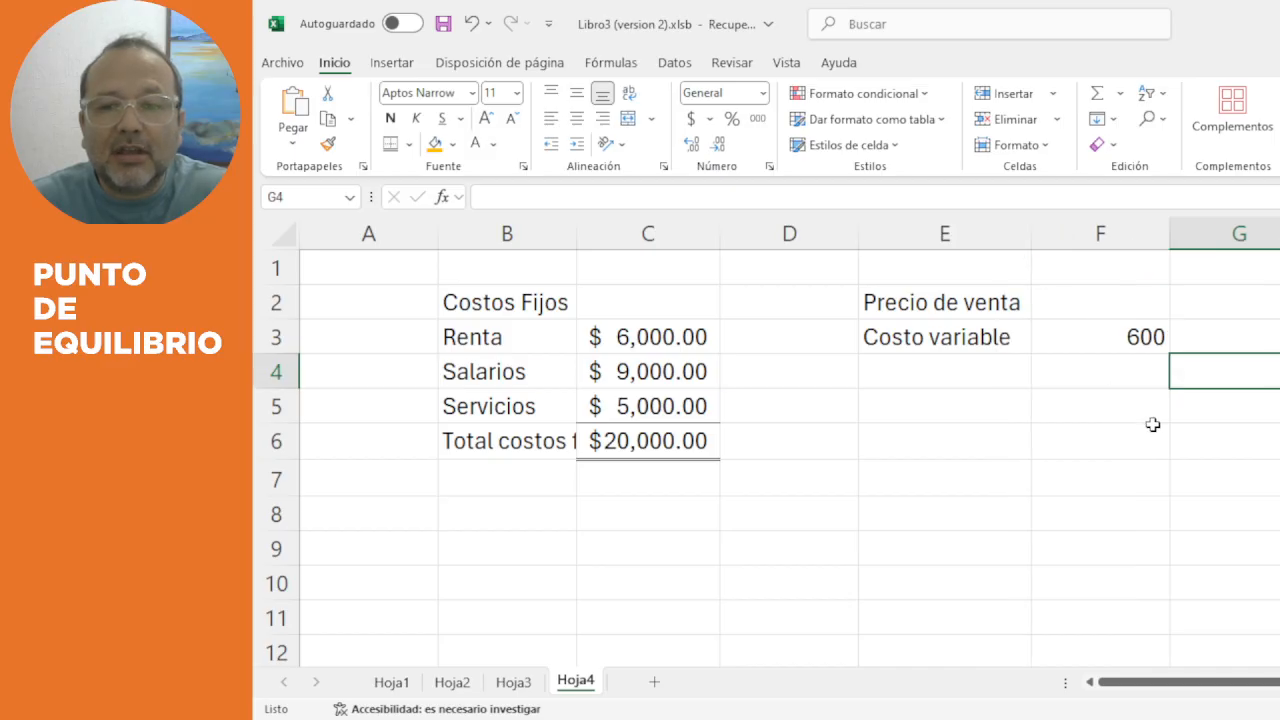
click(1112, 345)
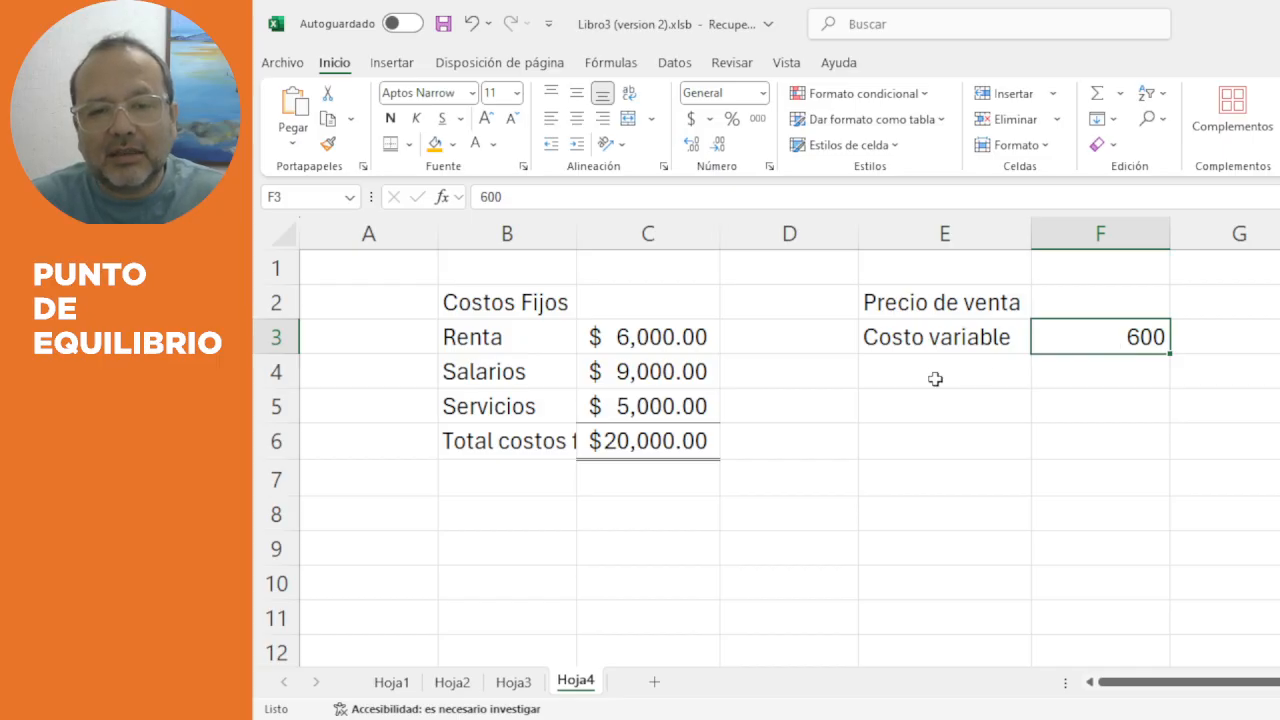
click(1009, 379)
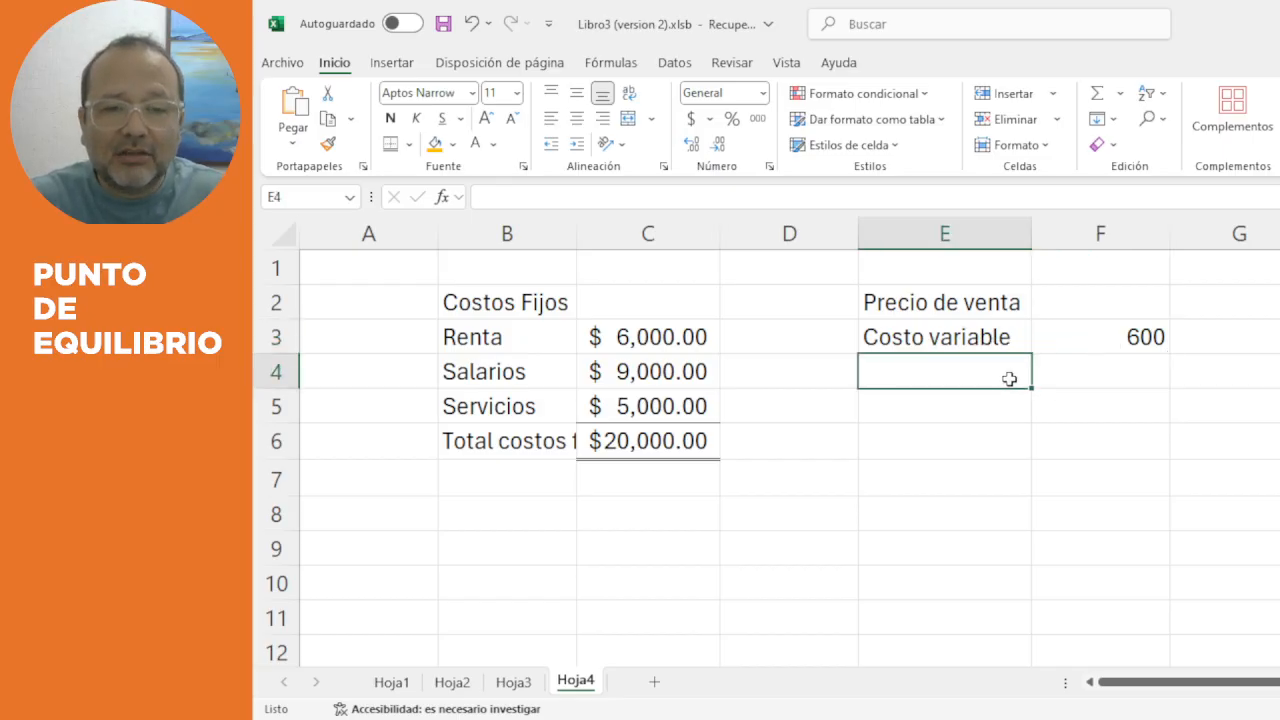
key(Up)
key(Up)
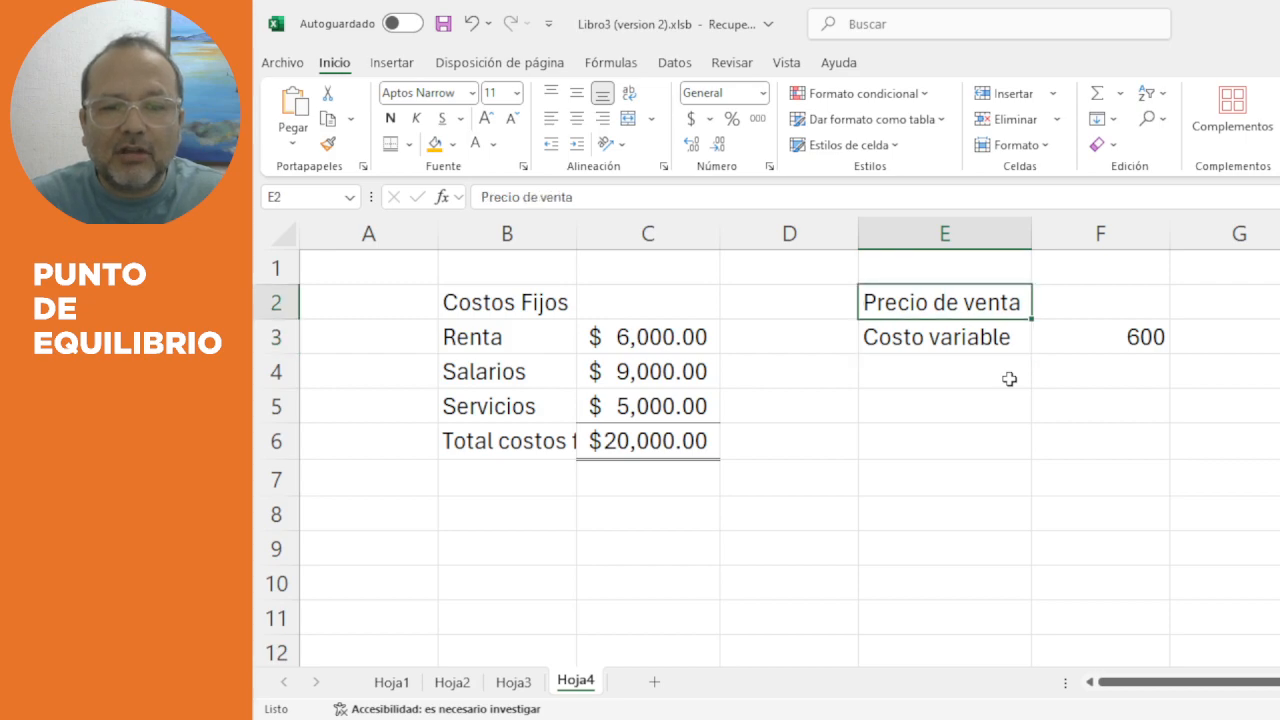
Enter the label "Margen Bruto Unitario" in E4 and fit column E's width to it.
key(Down)
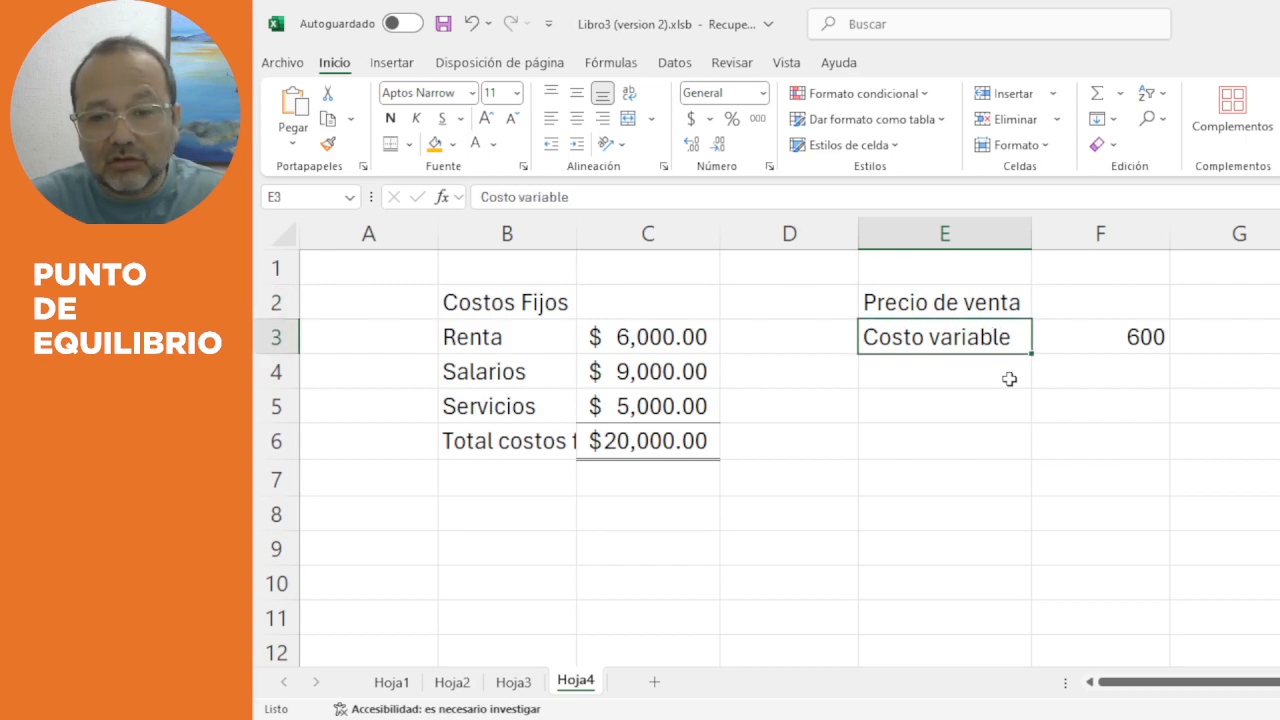
key(Down)
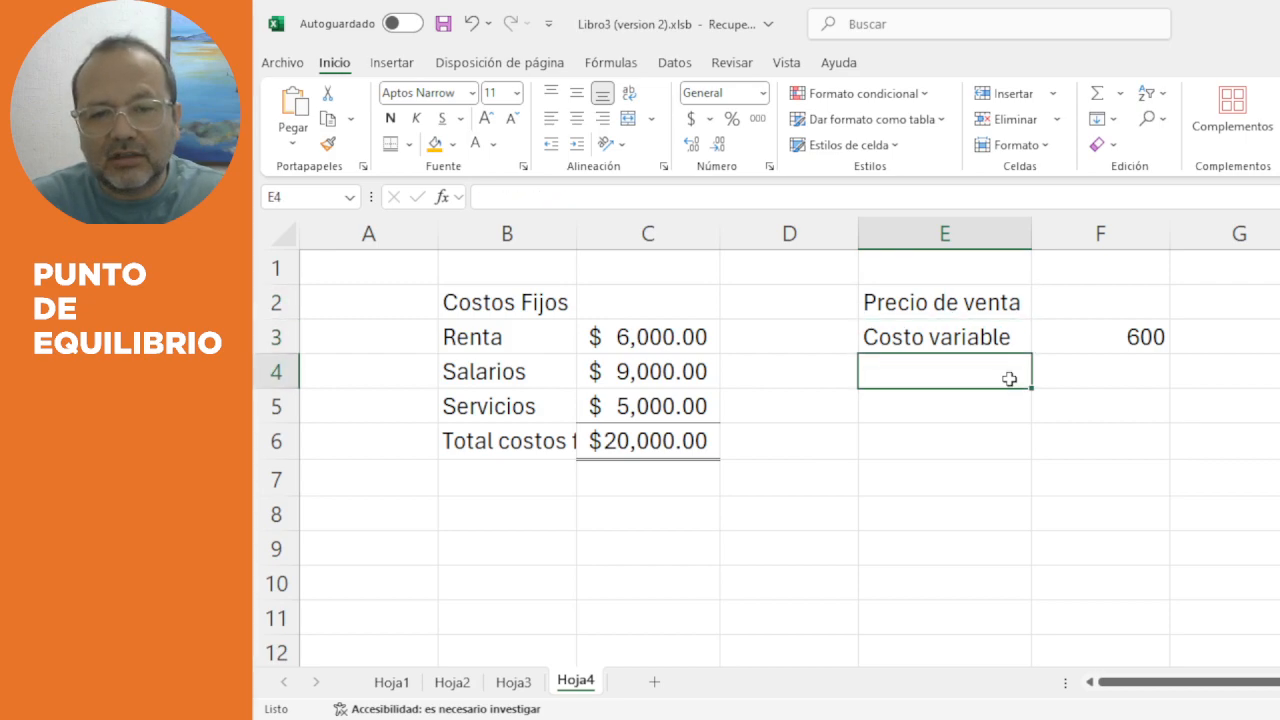
text(M)
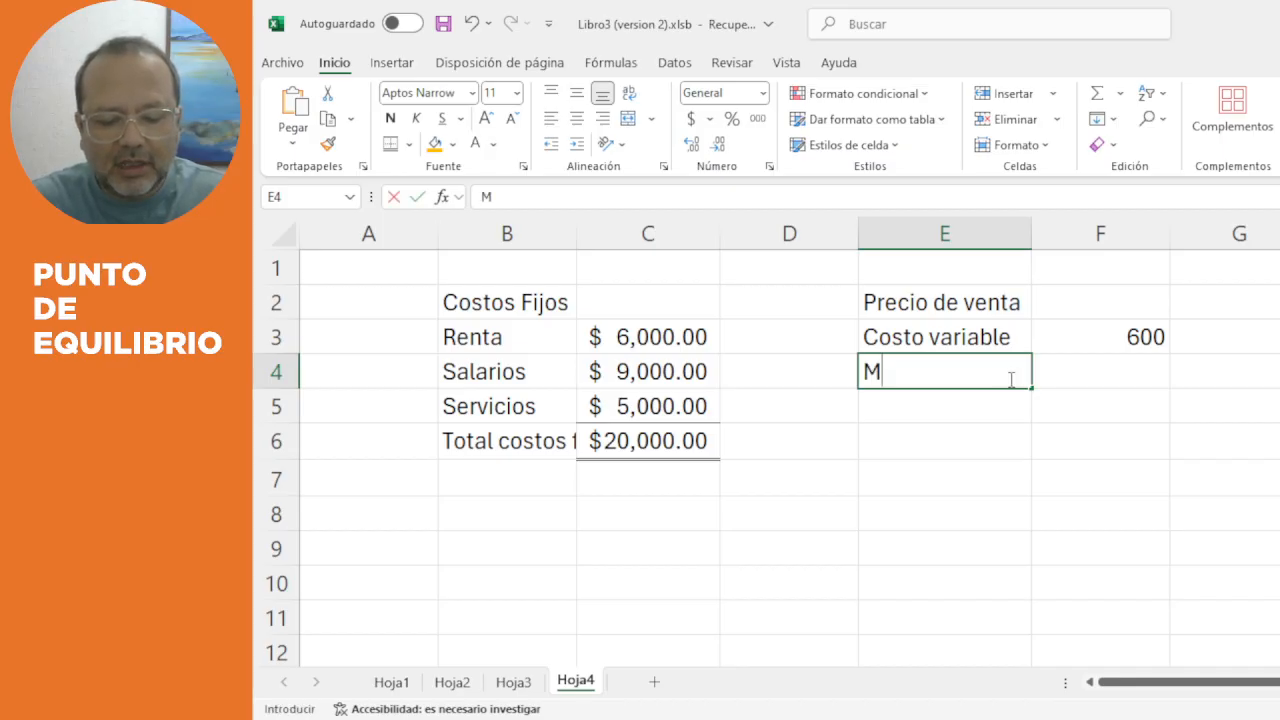
text(argen )
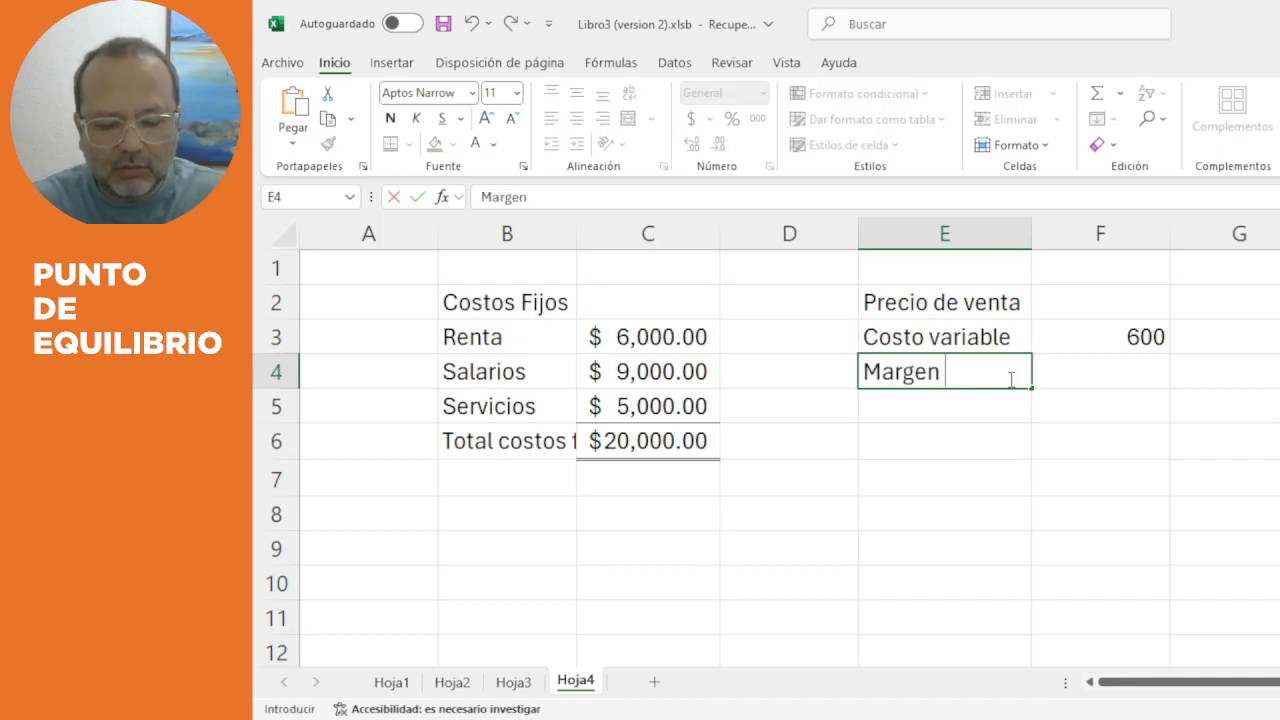
text(Bruto Unitario)
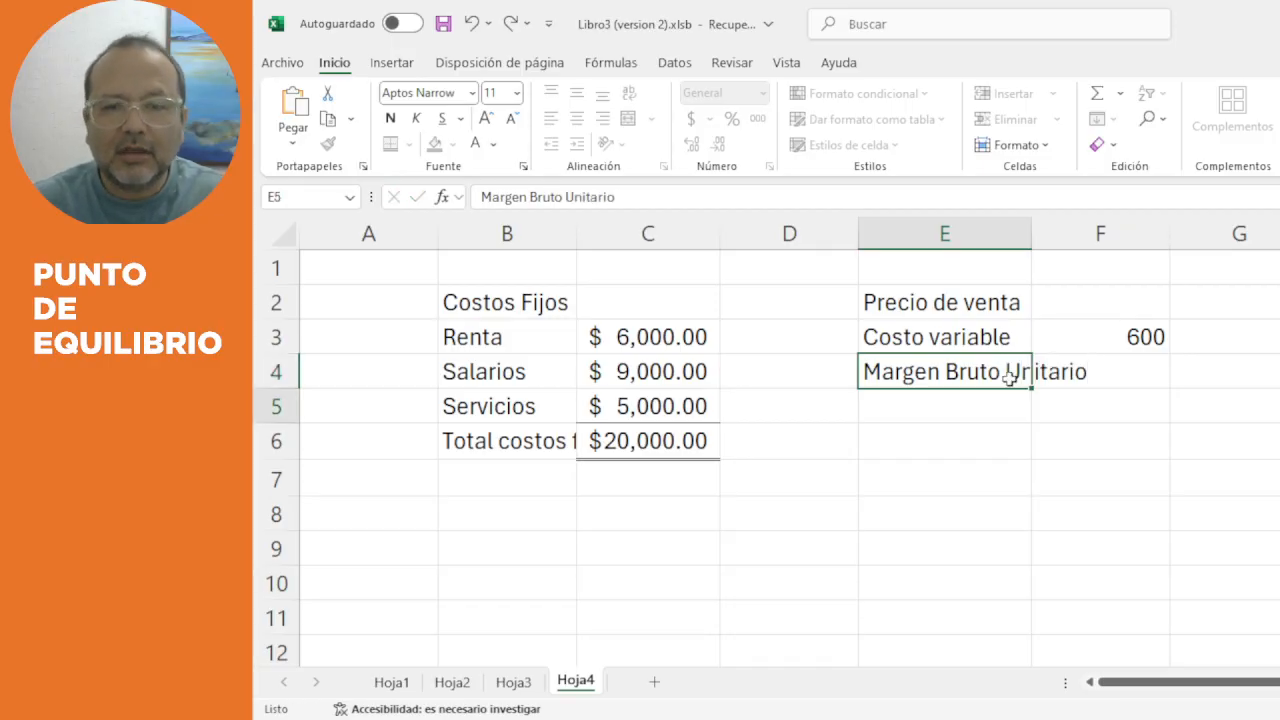
key(Return)
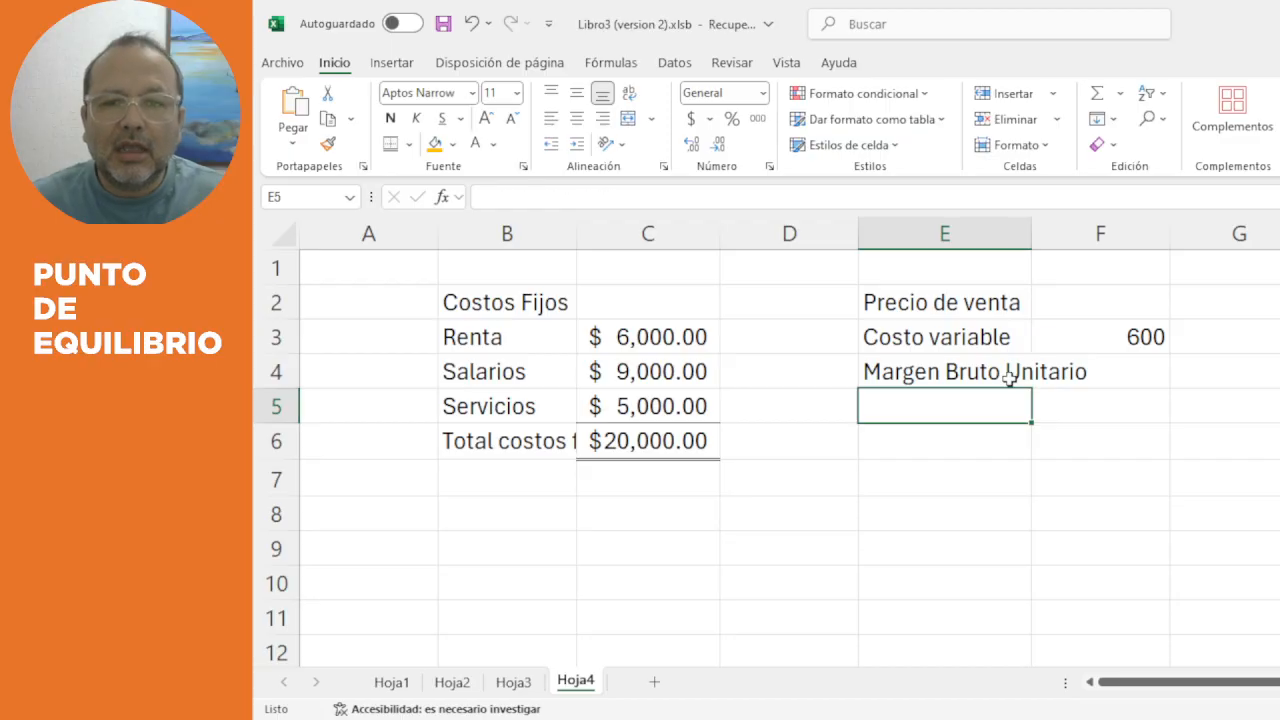
double_click(1029, 222)
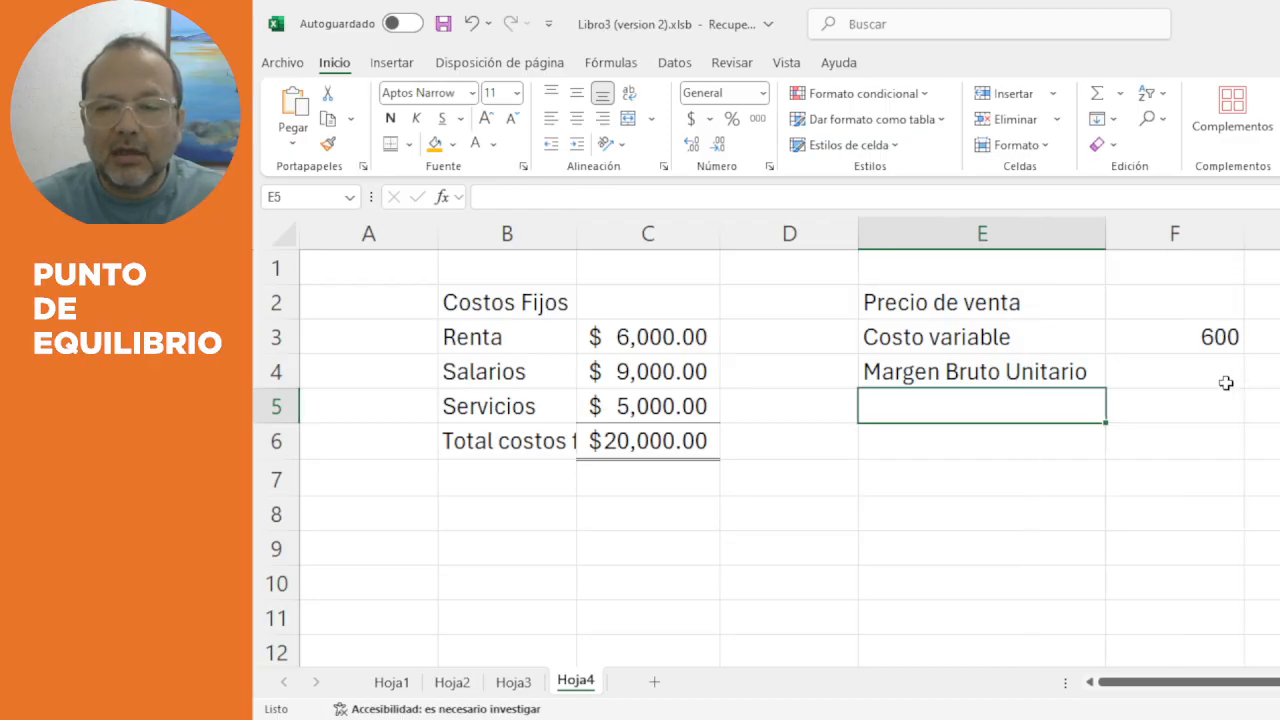
Enter 70% as the unit gross margin percentage in G4.
click(1210, 300)
click(1264, 337)
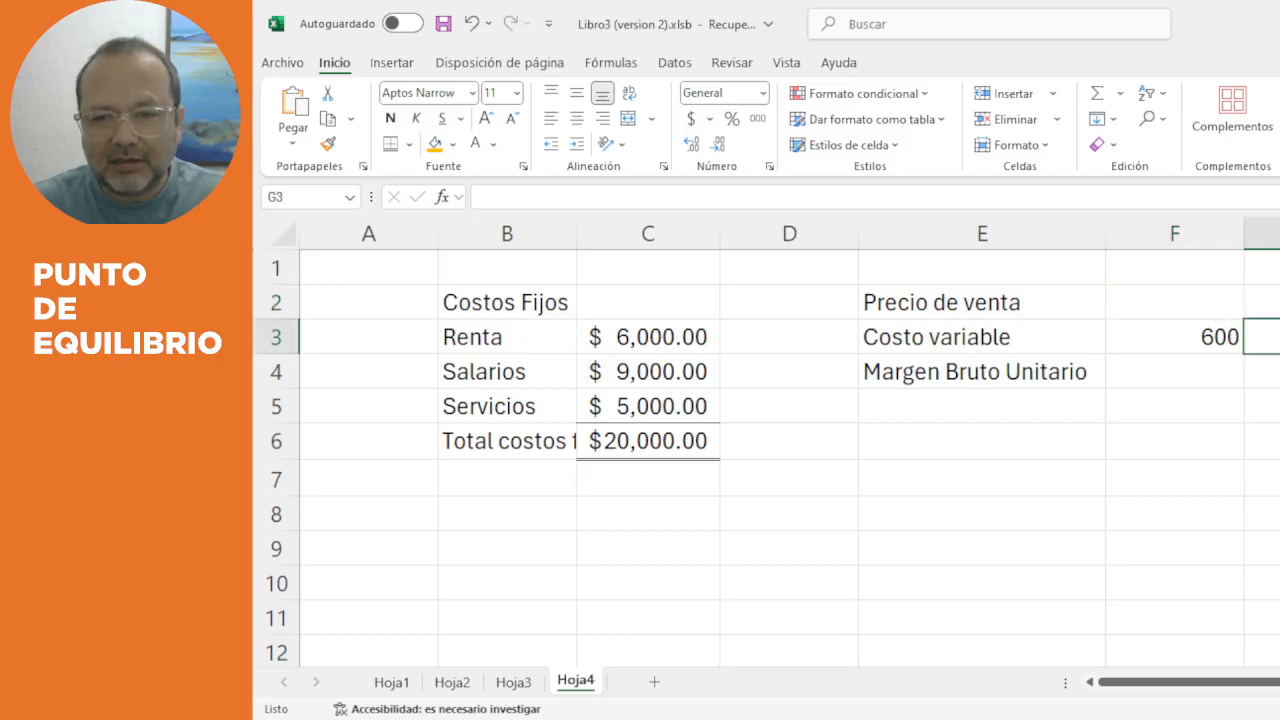
click(1264, 302)
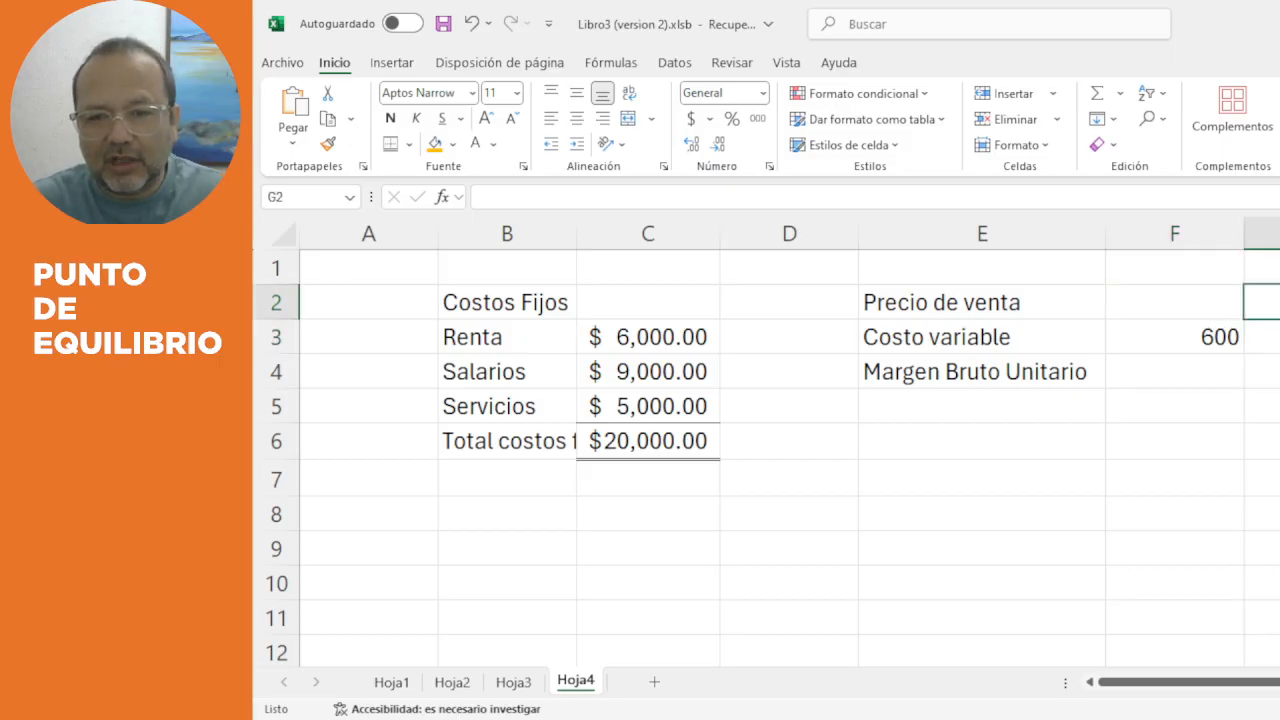
click(1264, 371)
text(70)
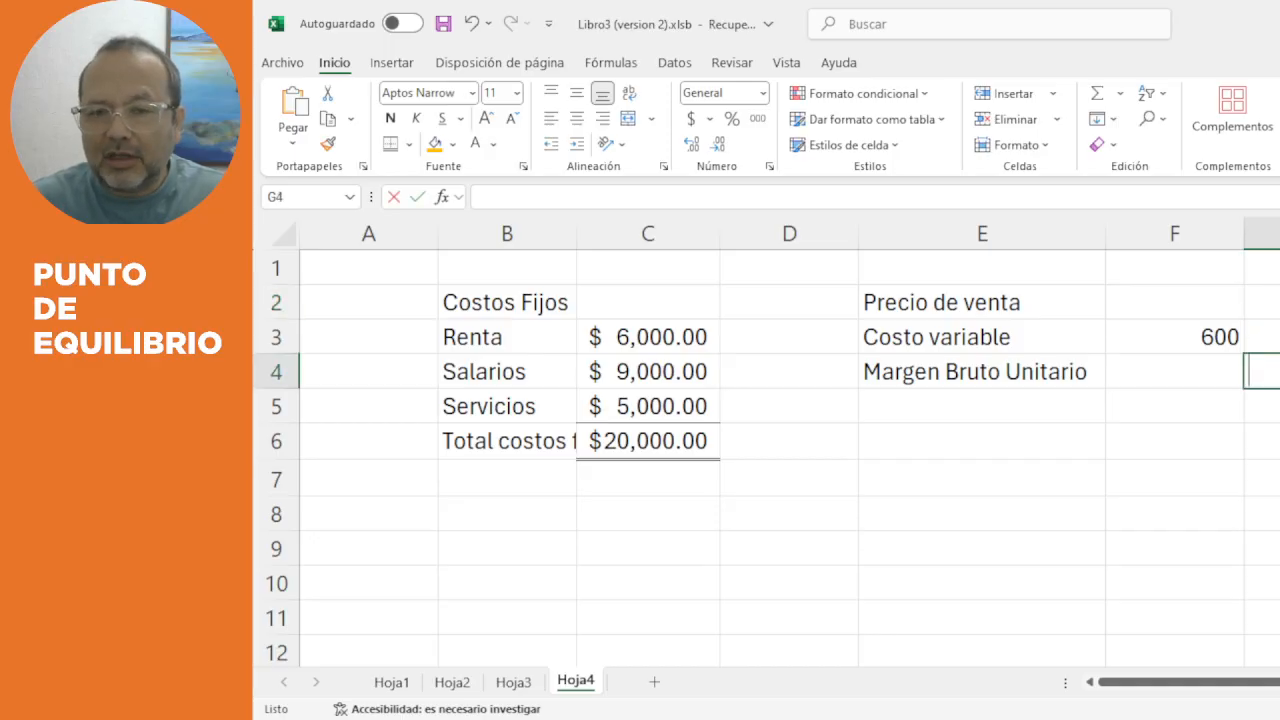
text(%)
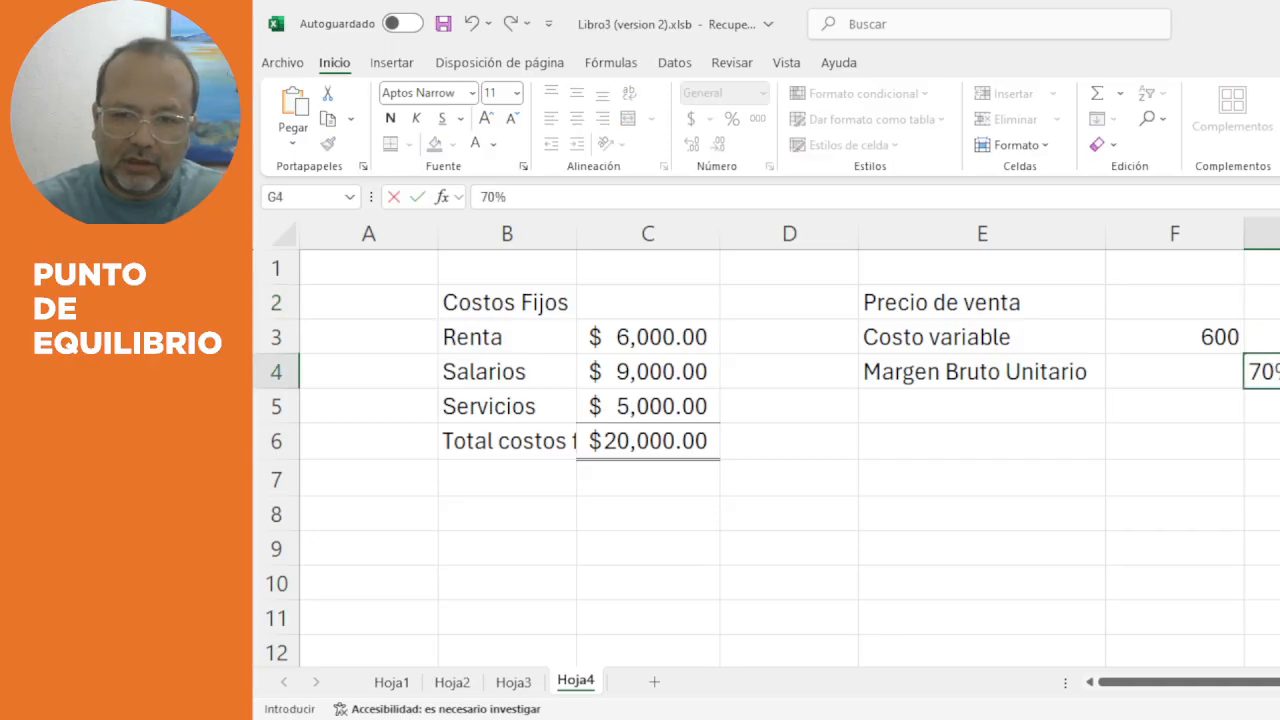
key(Escape)
key(Up)
key(Up)
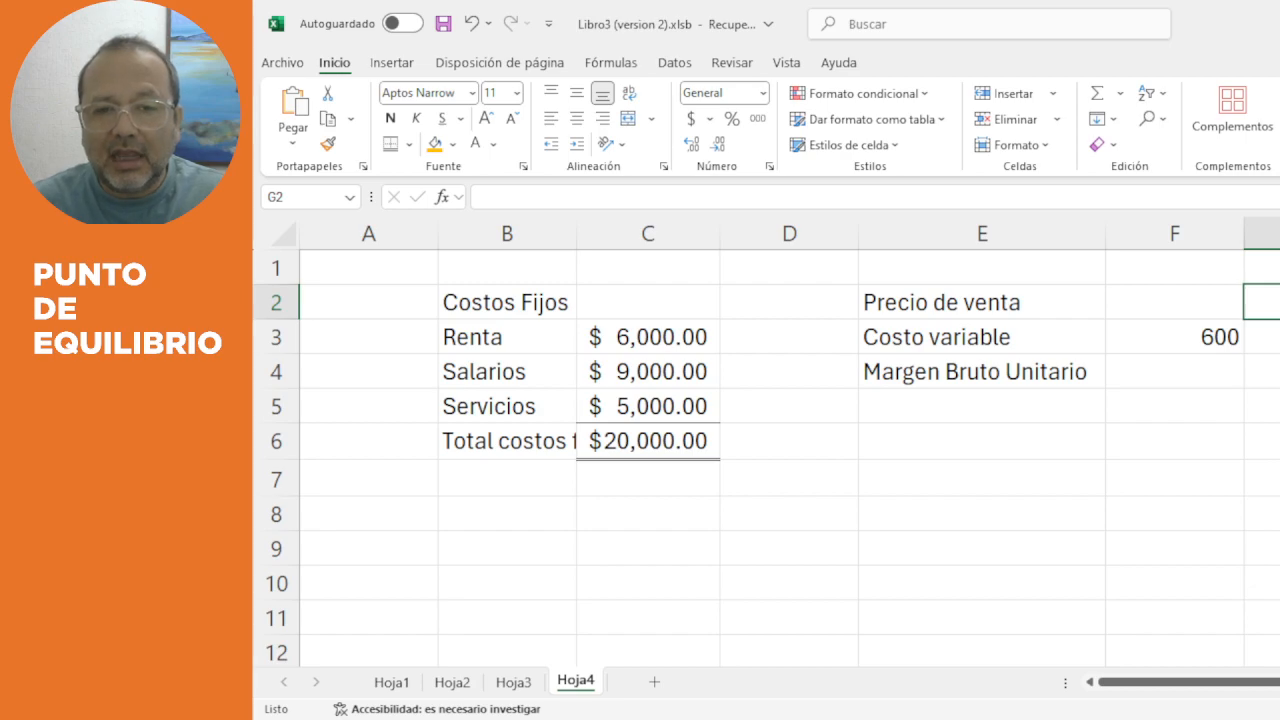
Enter 100% for the selling price in G2 and 30% for the variable cost in G3.
text(100%)
key(Return)
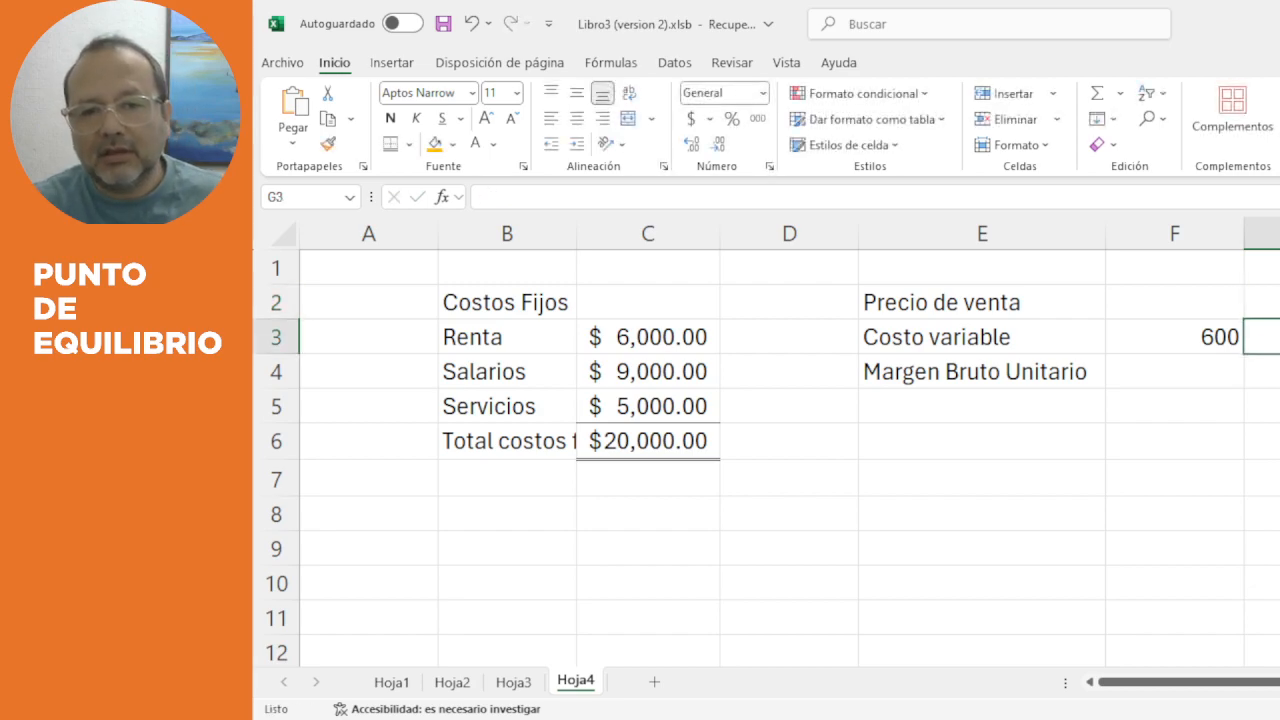
text(30%)
key(Return)
key(Up)
key(Up)
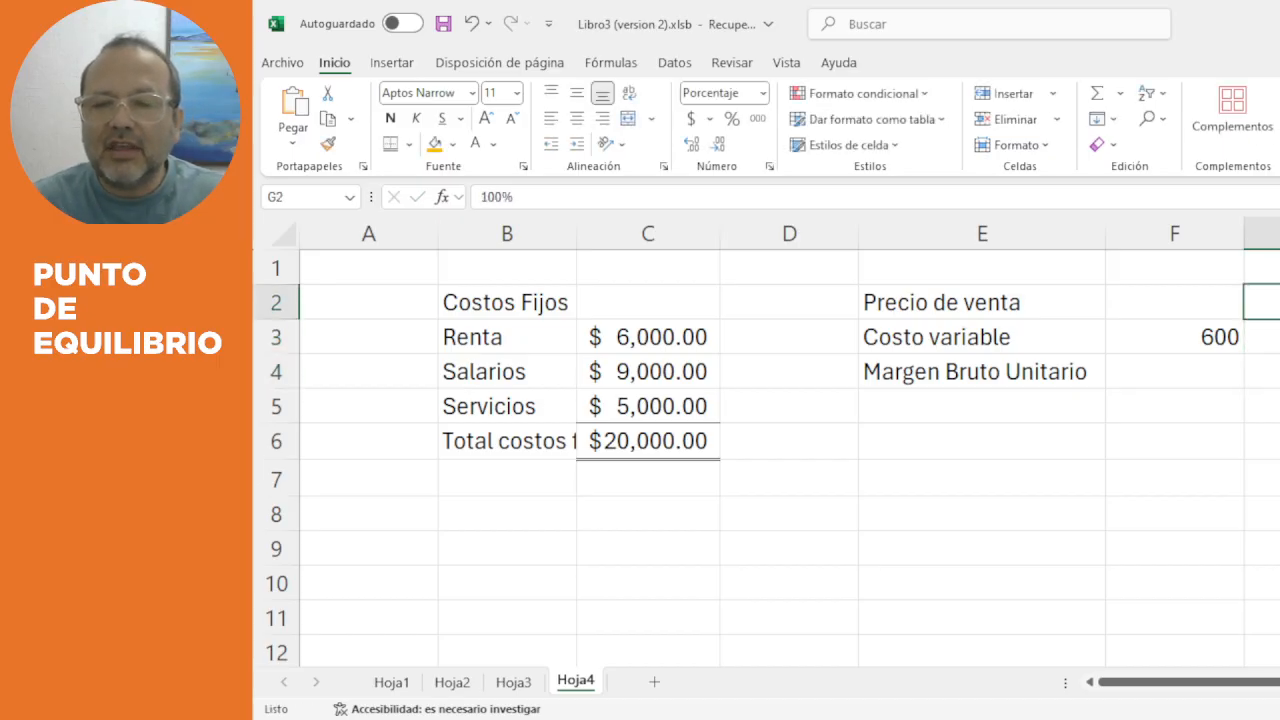
Calculate the selling price in F2 from the variable cost and the percentages with the formula +F3*G2/G3.
key(Left)
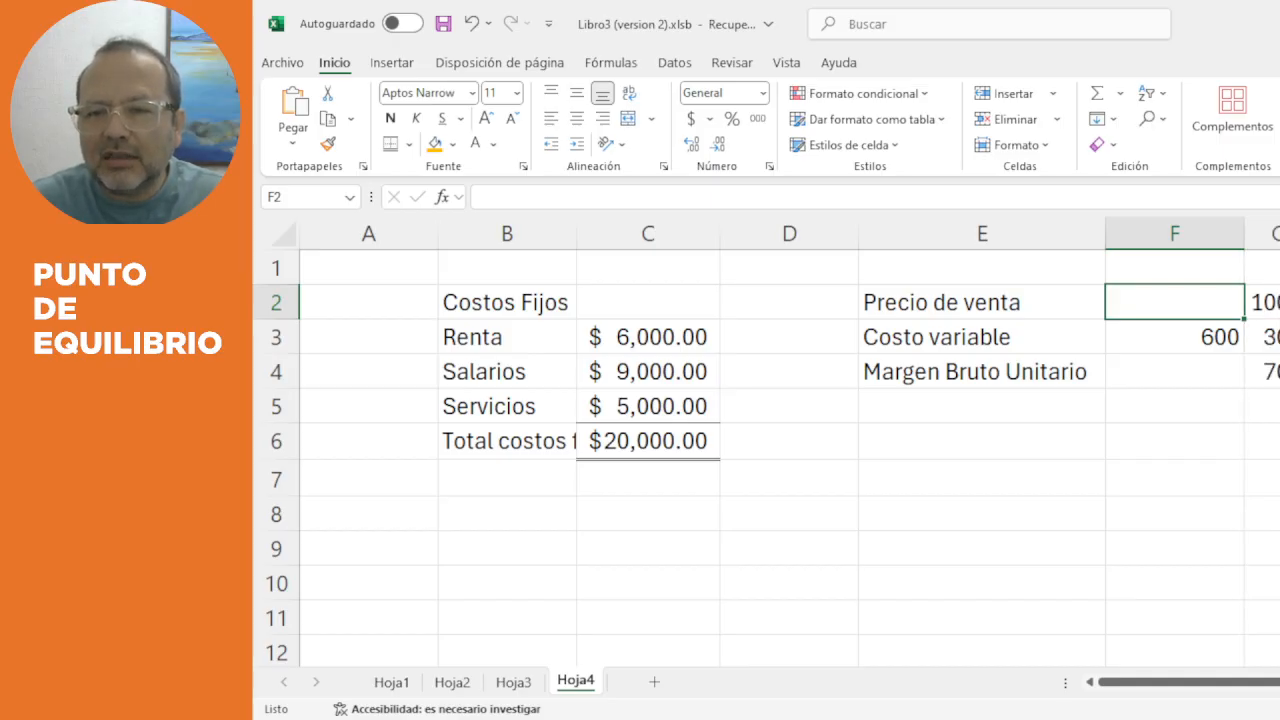
click(1279, 337)
key(Up)
key(Left)
key(Left)
key(Left)
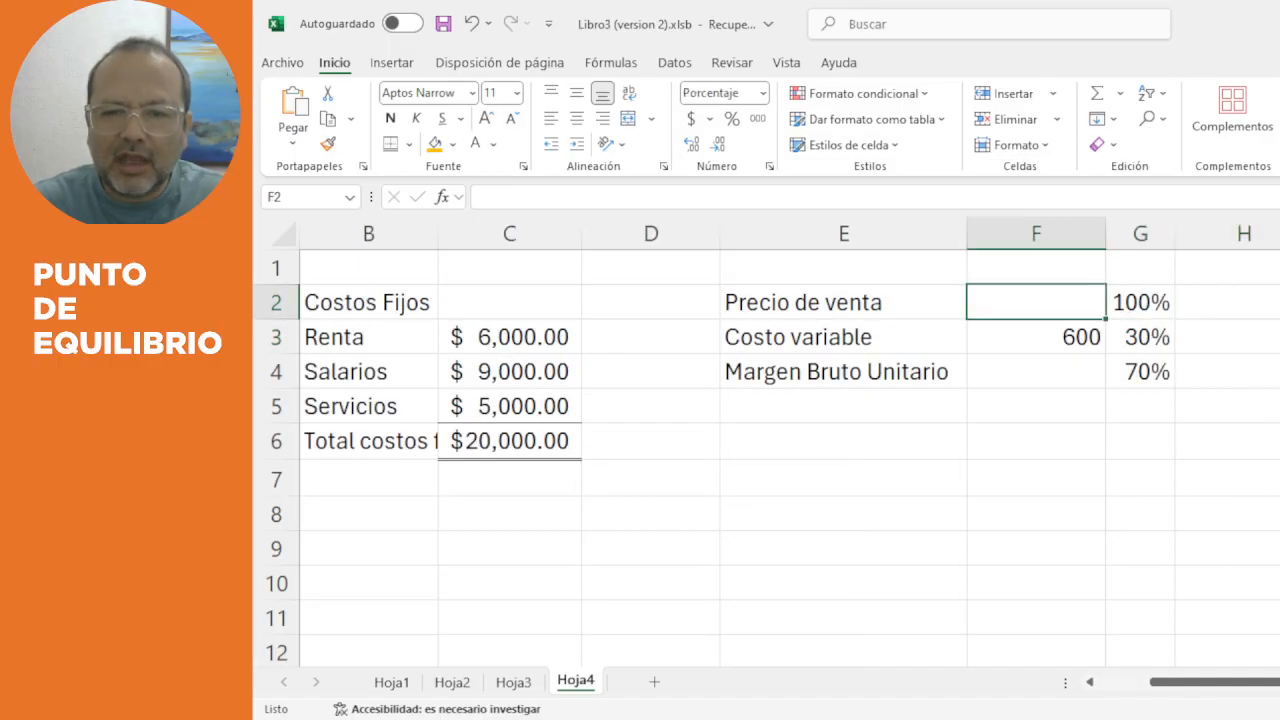
text(+)
key(Down)
text(*)
key(Right)
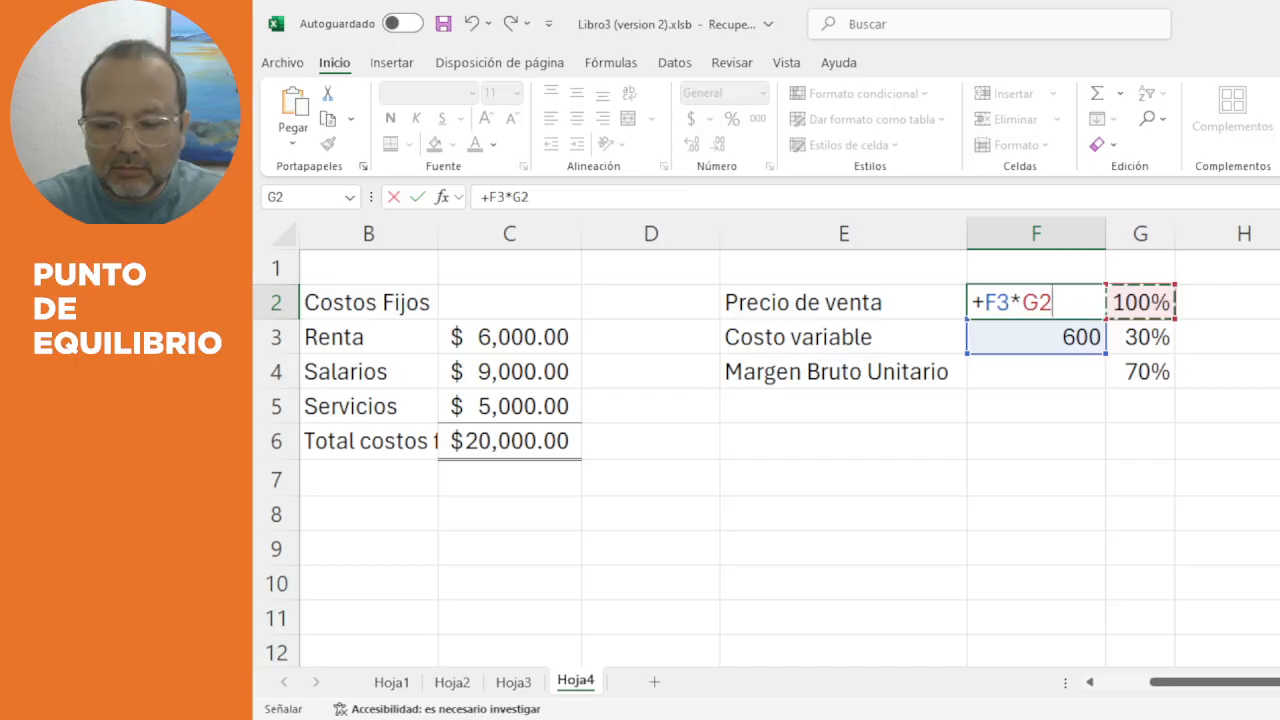
text(/)
key(Down)
key(Right)
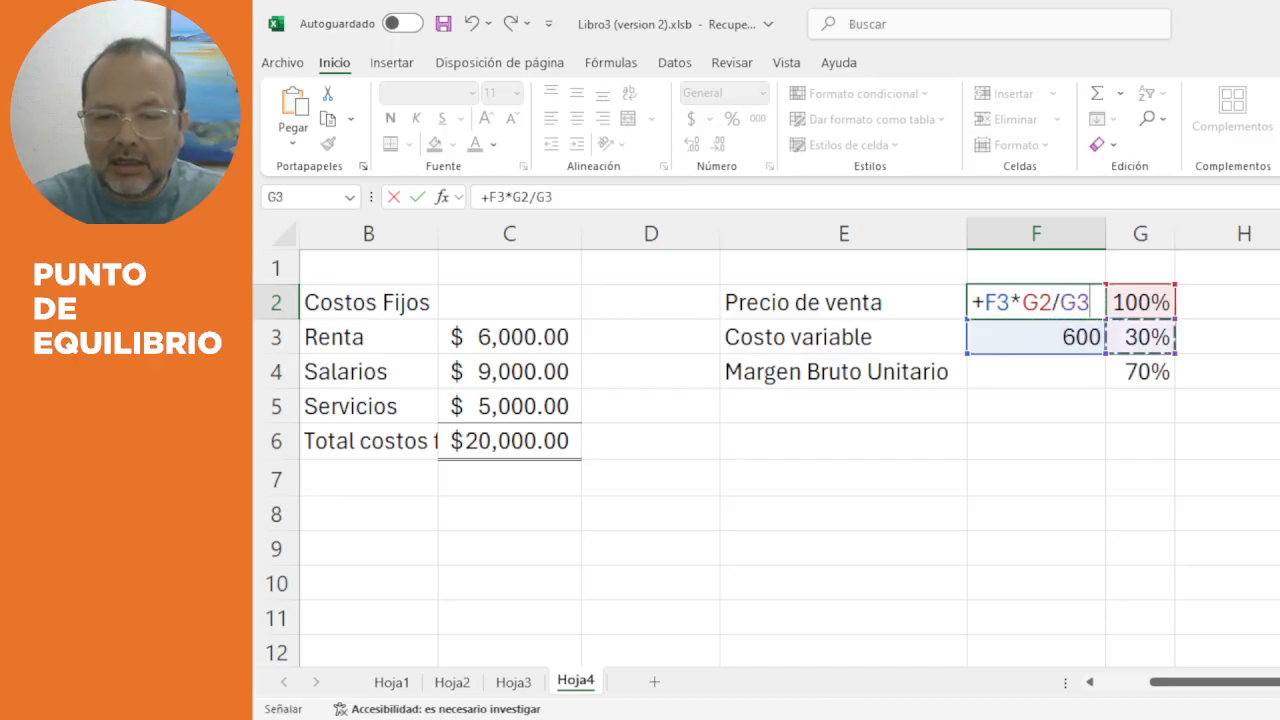
key(Return)
Review the selling price formula in F2 and the cost and margin percentages it depends on.
key(Up)
key(F2)
key(Escape)
key(F2)
key(Escape)
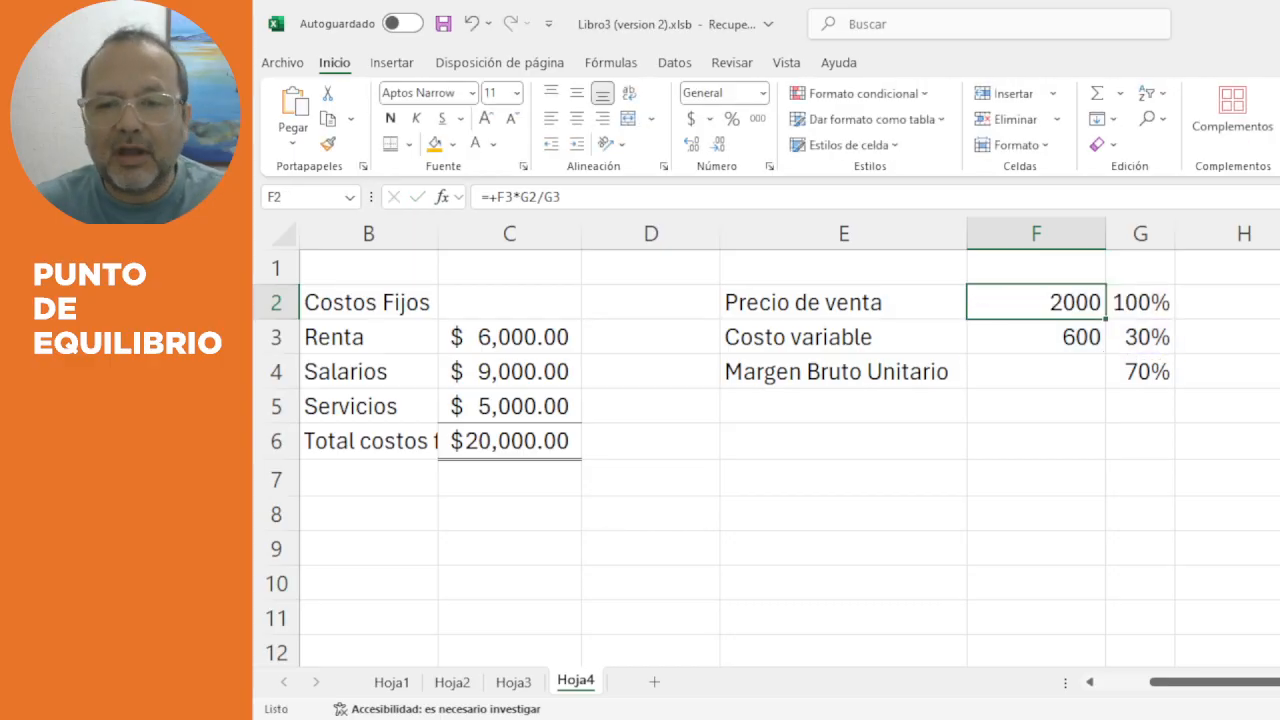
key(Down)
key(Down)
key(Right)
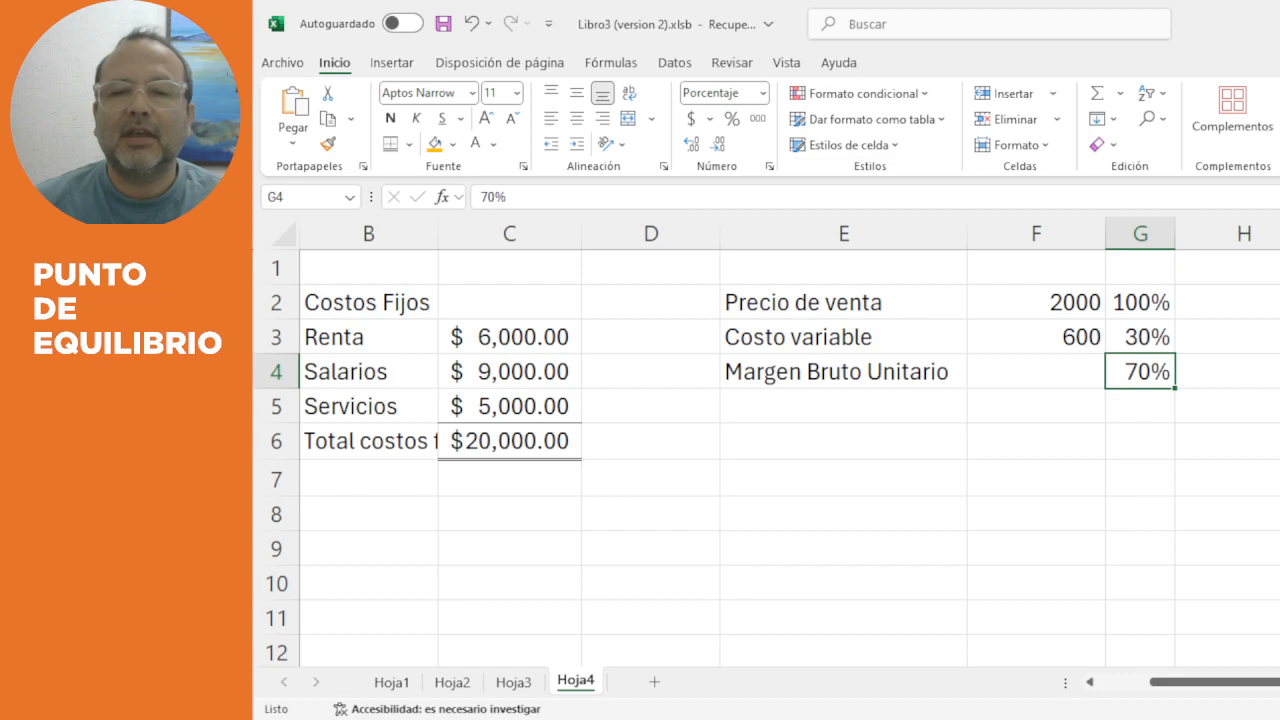
key(Up)
key(Left)
key(Right)
Change the gross margin percentage in G4 to 80% and the variable cost percentage in G3 to 20%.
key(Down)
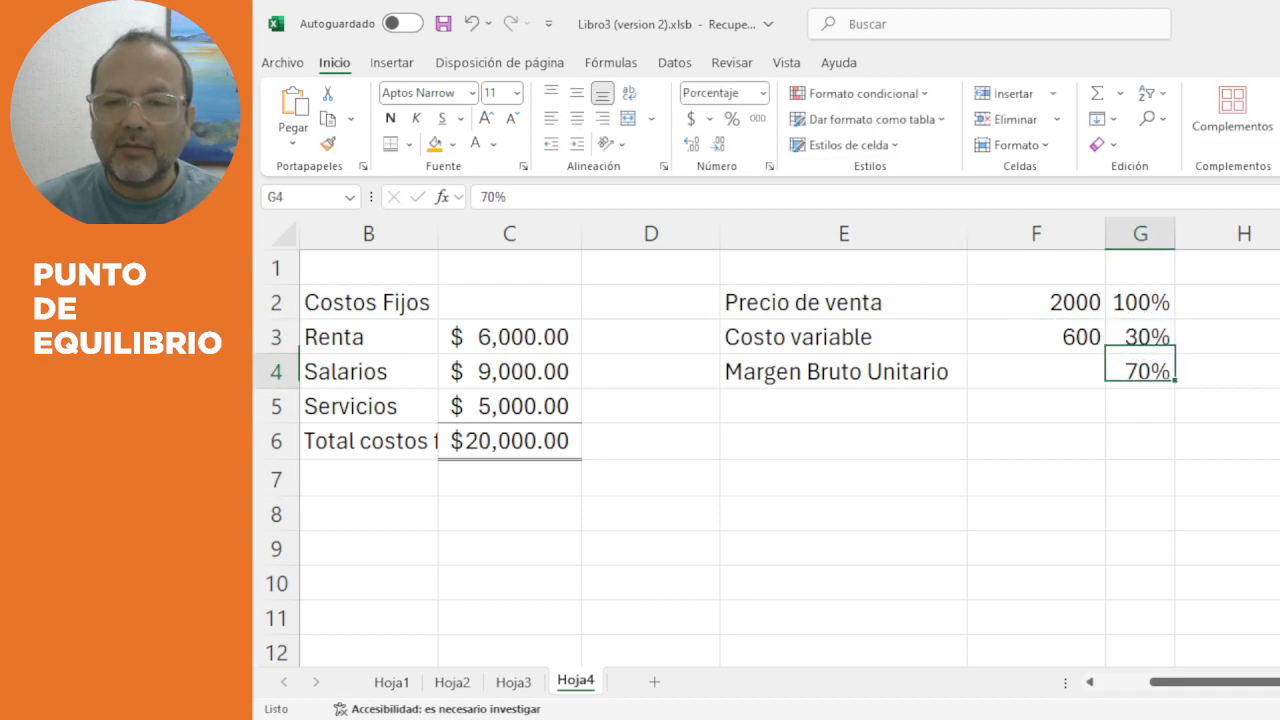
text(80)
key(Return)
key(Up)
key(Up)
text(20)
key(Return)
key(Up)
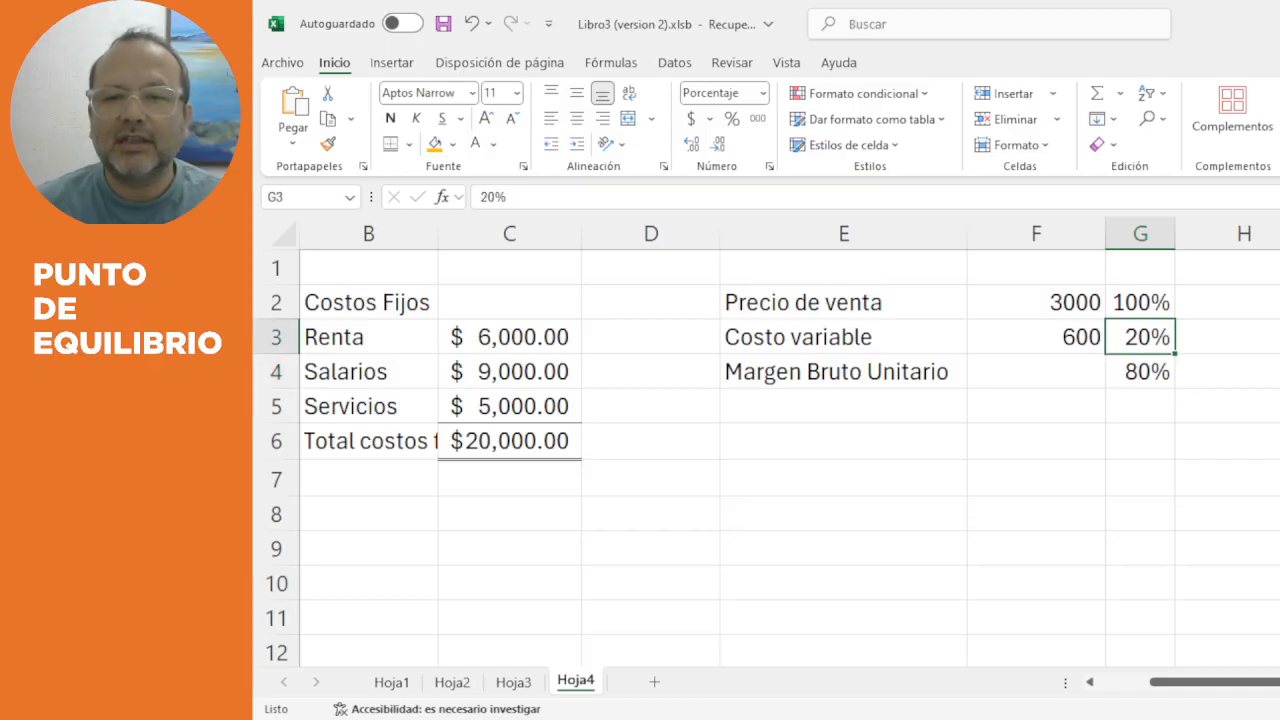
Check the selling price formula in F2 and format column F with the accounting number format in dollars.
key(Up)
key(Left)
key(F2)
key(Escape)
key(F2)
key(Escape)
key(ctrl+space)
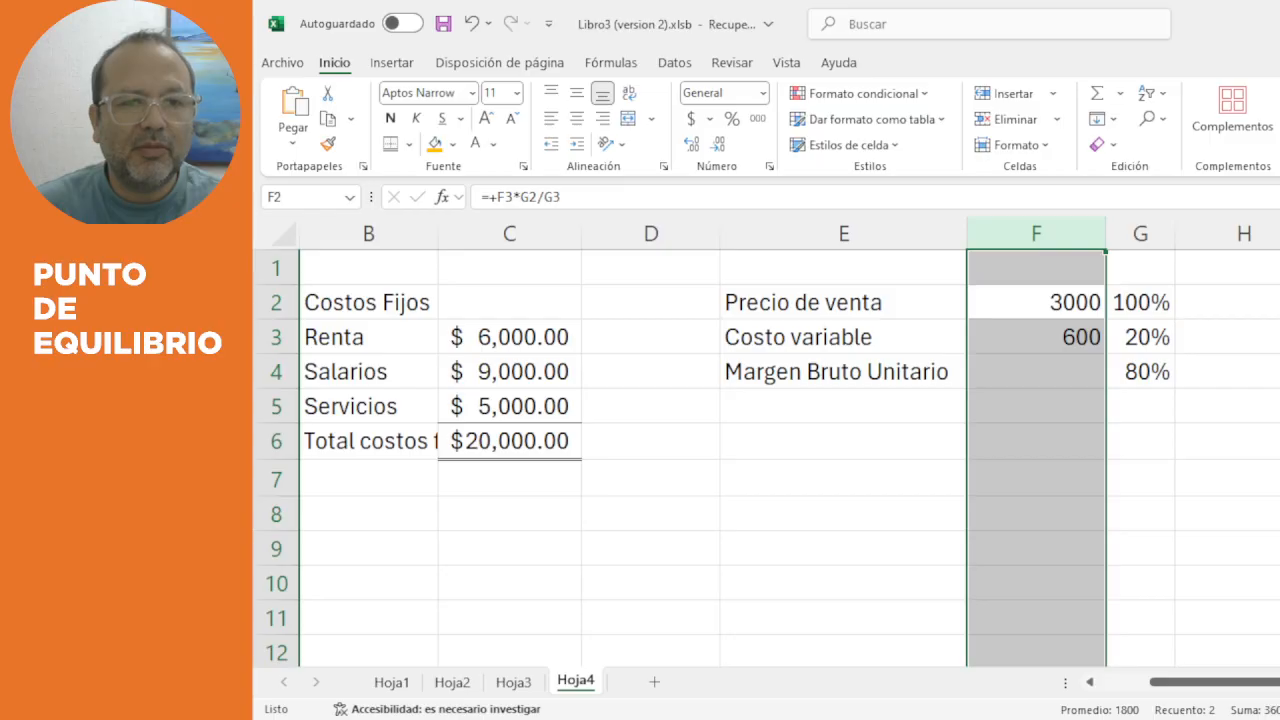
click(691, 120)
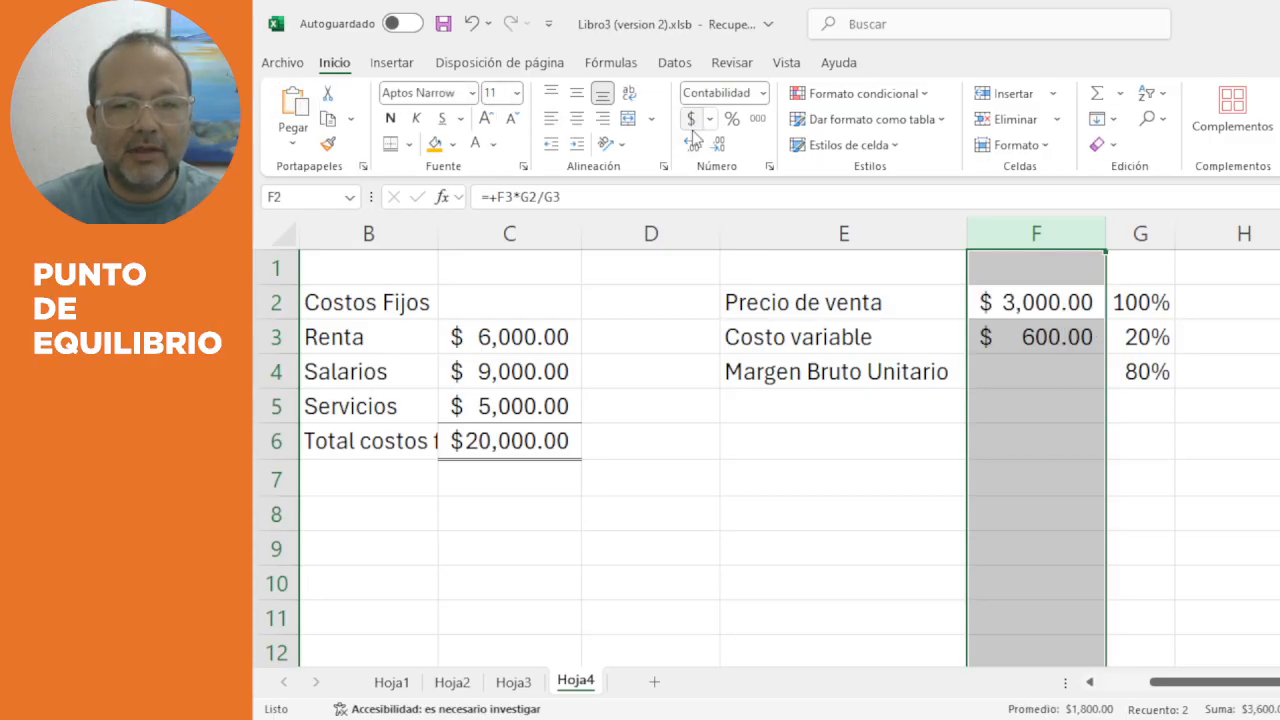
Calculate the unit gross margin in F4 as selling price minus variable cost with the formula +F2-F3.
click(1050, 380)
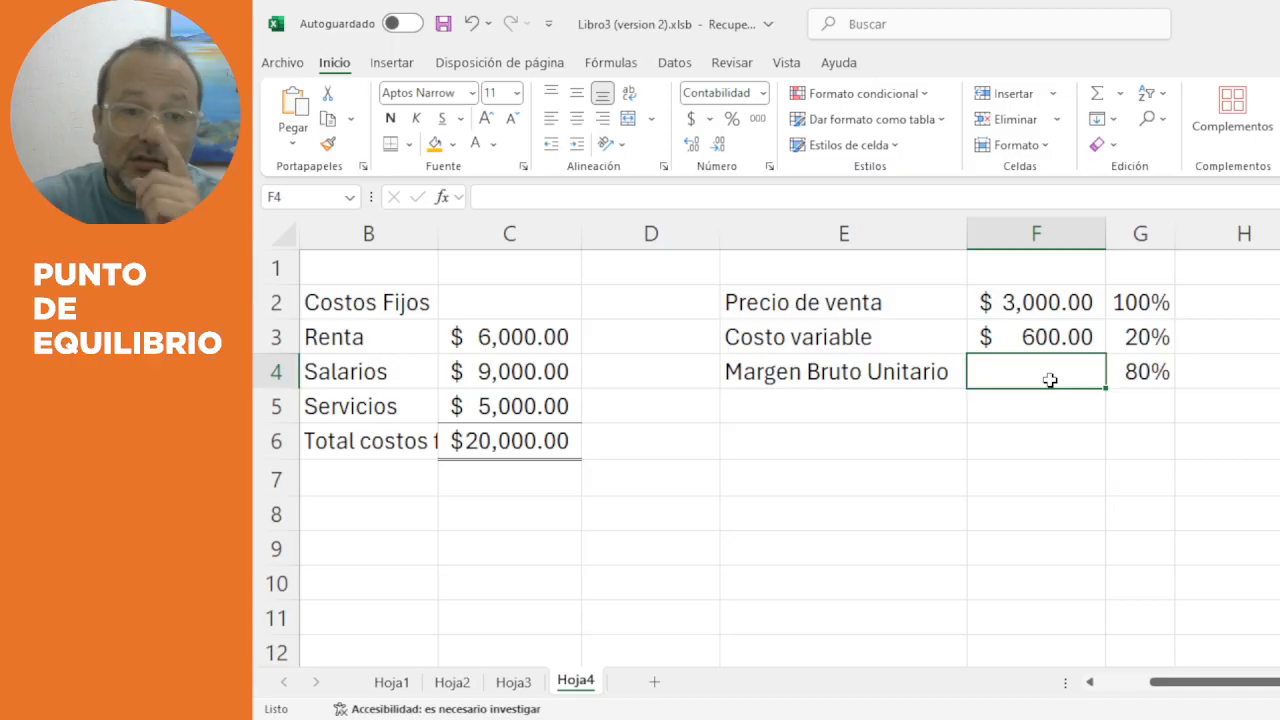
text(+)
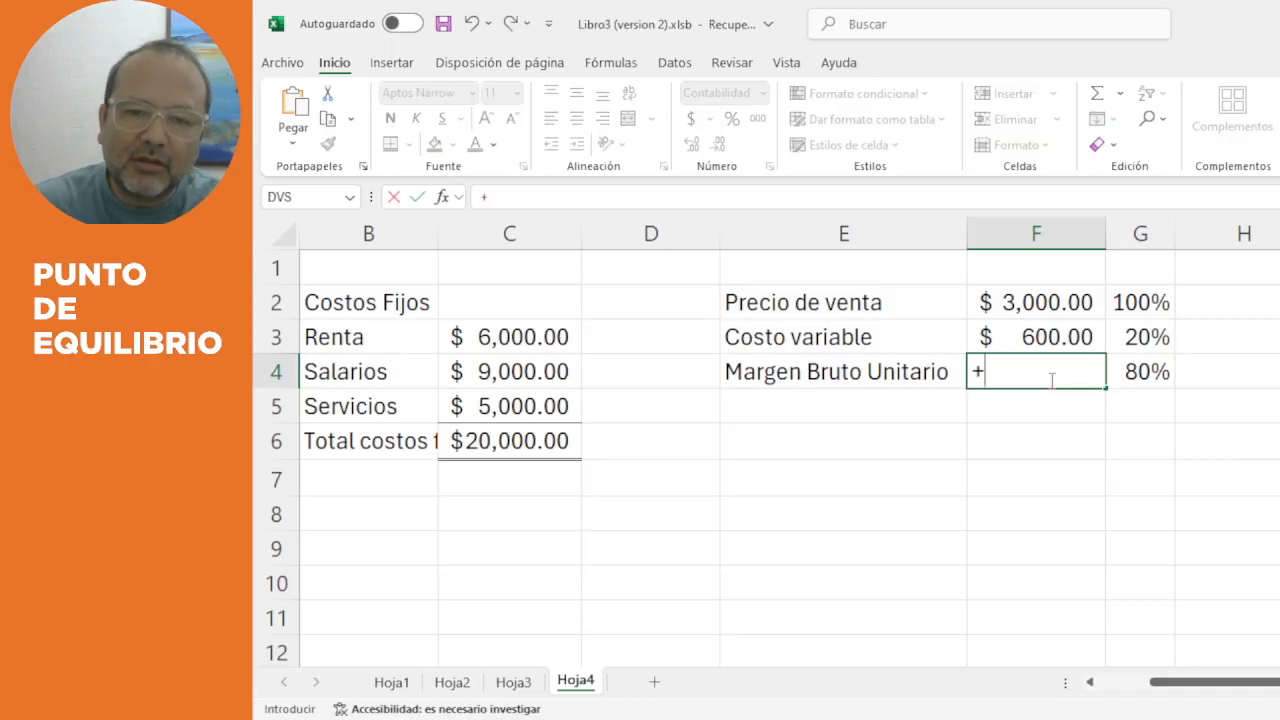
key(Up)
key(Up)
text(-)
key(Up)
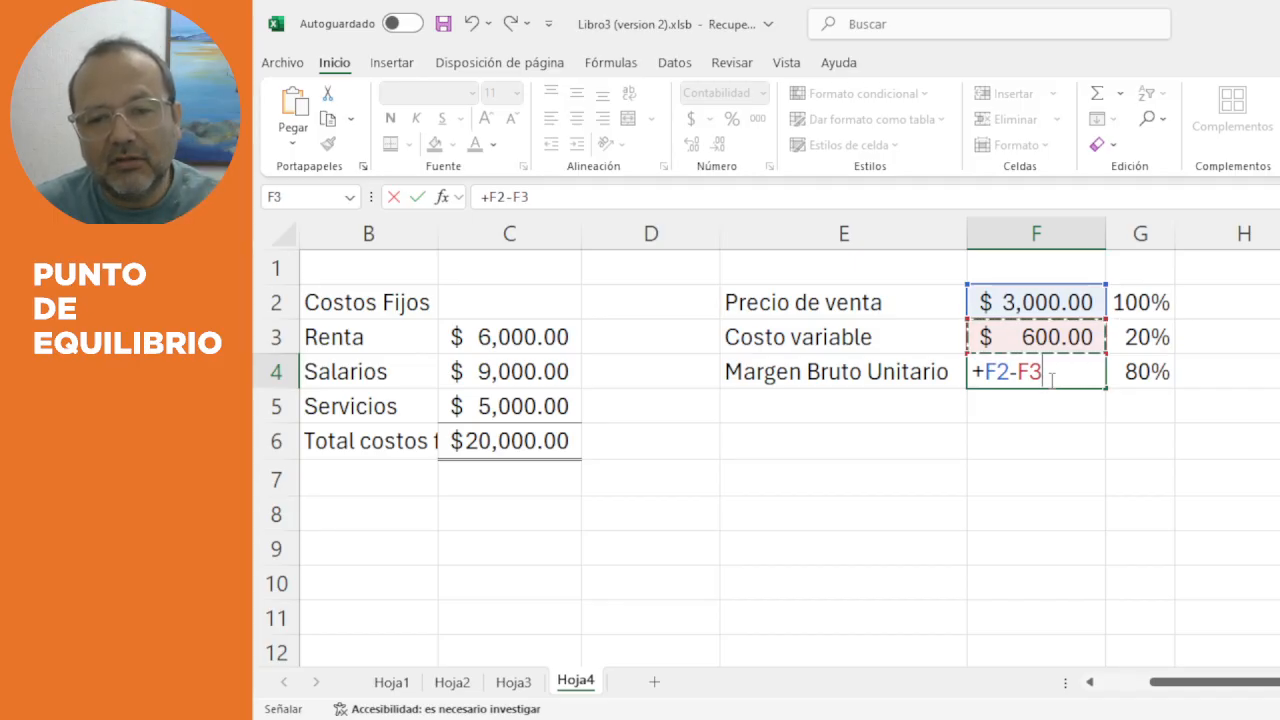
key(Return)
Apply a single top and double bottom border to the unit gross margin amount in F4.
click(1051, 372)
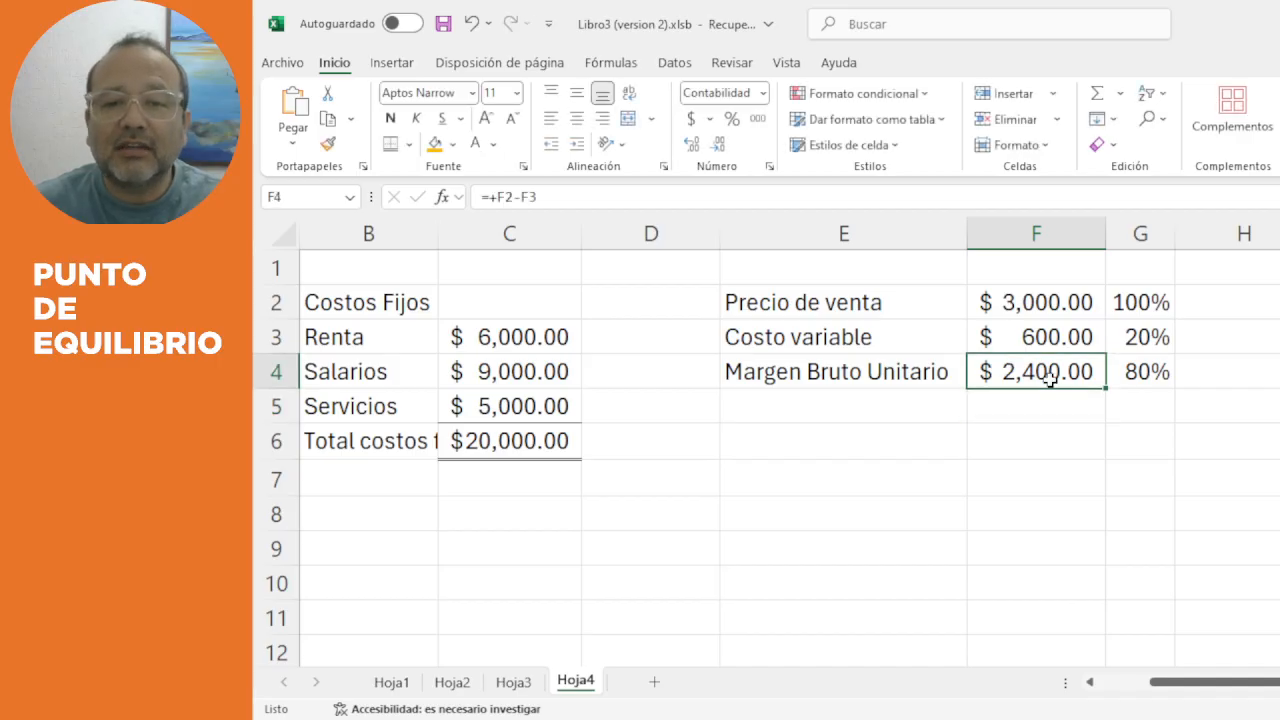
click(392, 142)
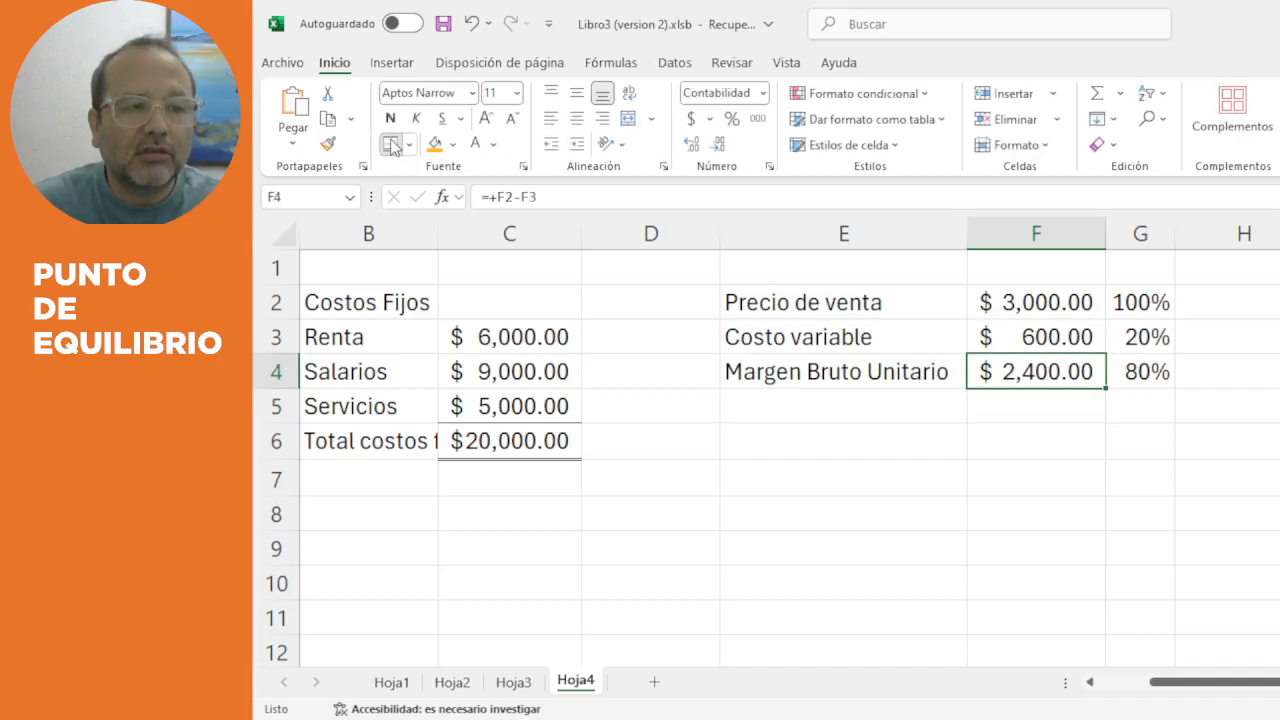
click(936, 442)
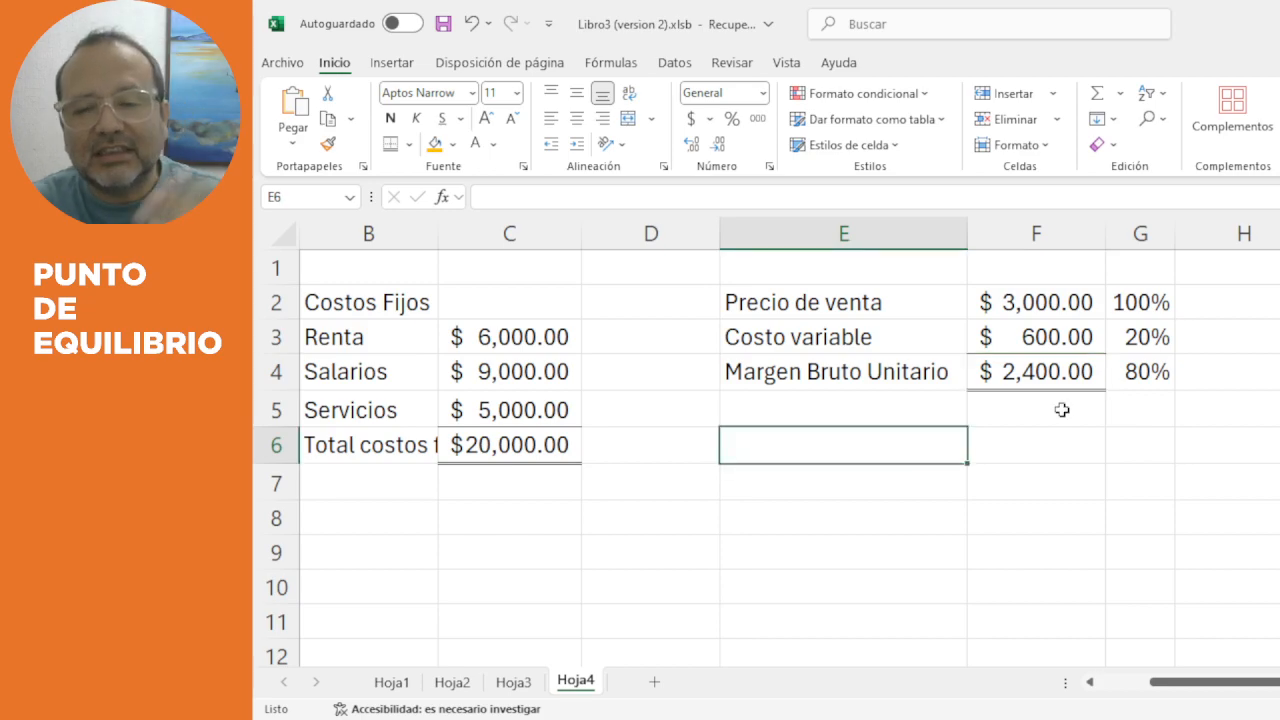
Fit column B's width so the "Total costos fijos" label shows in full.
key(Left)
key(Left)
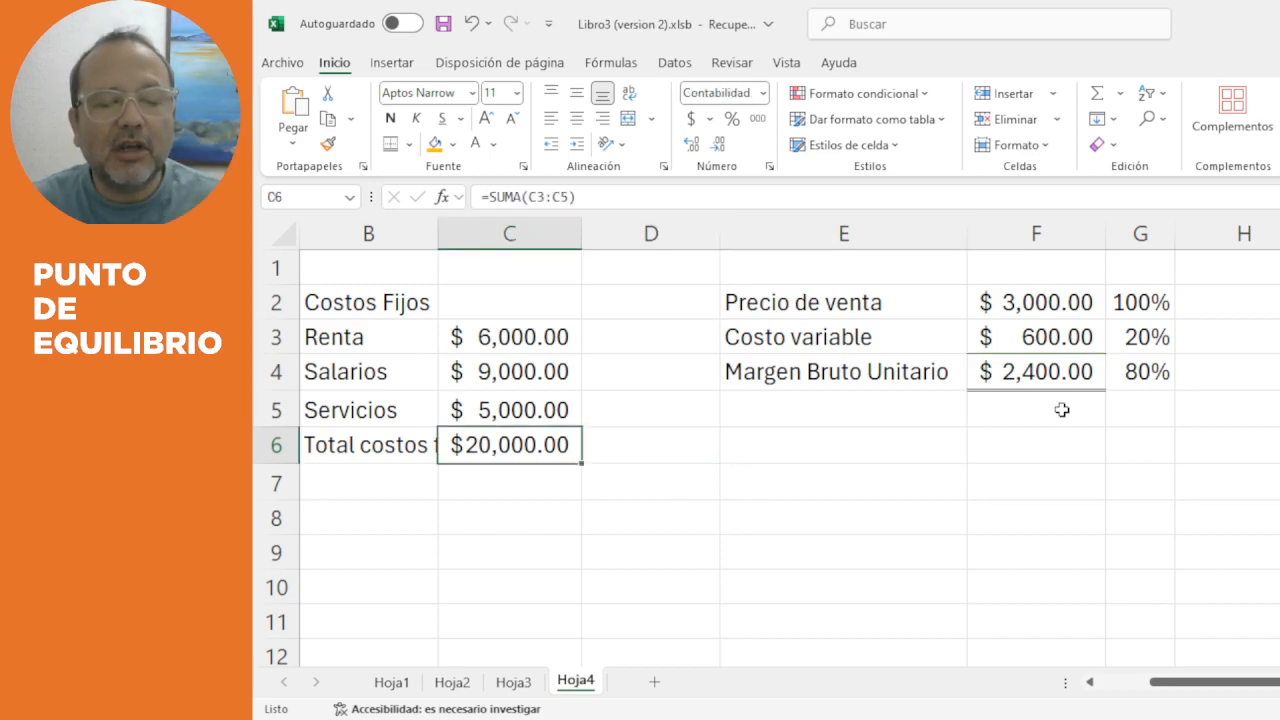
double_click(445, 240)
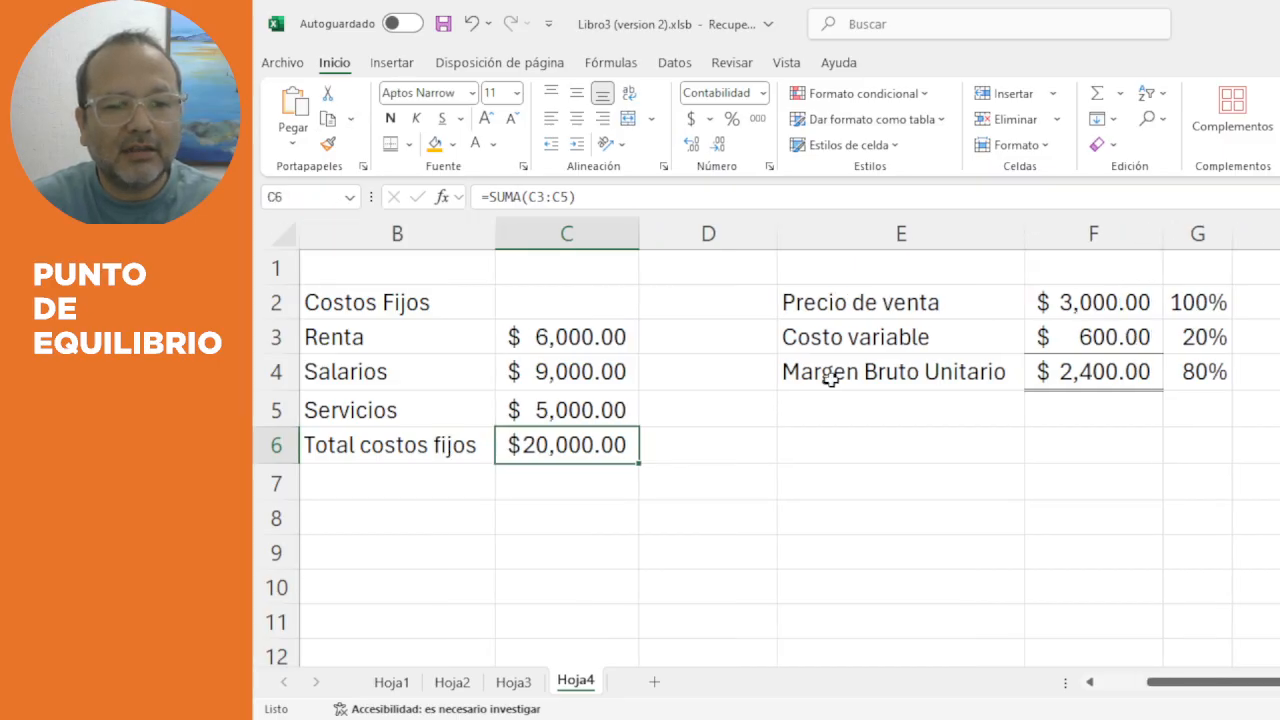
Enter the break-even formula label "PE = CF / MBU" in E6.
click(995, 449)
text(Pe)
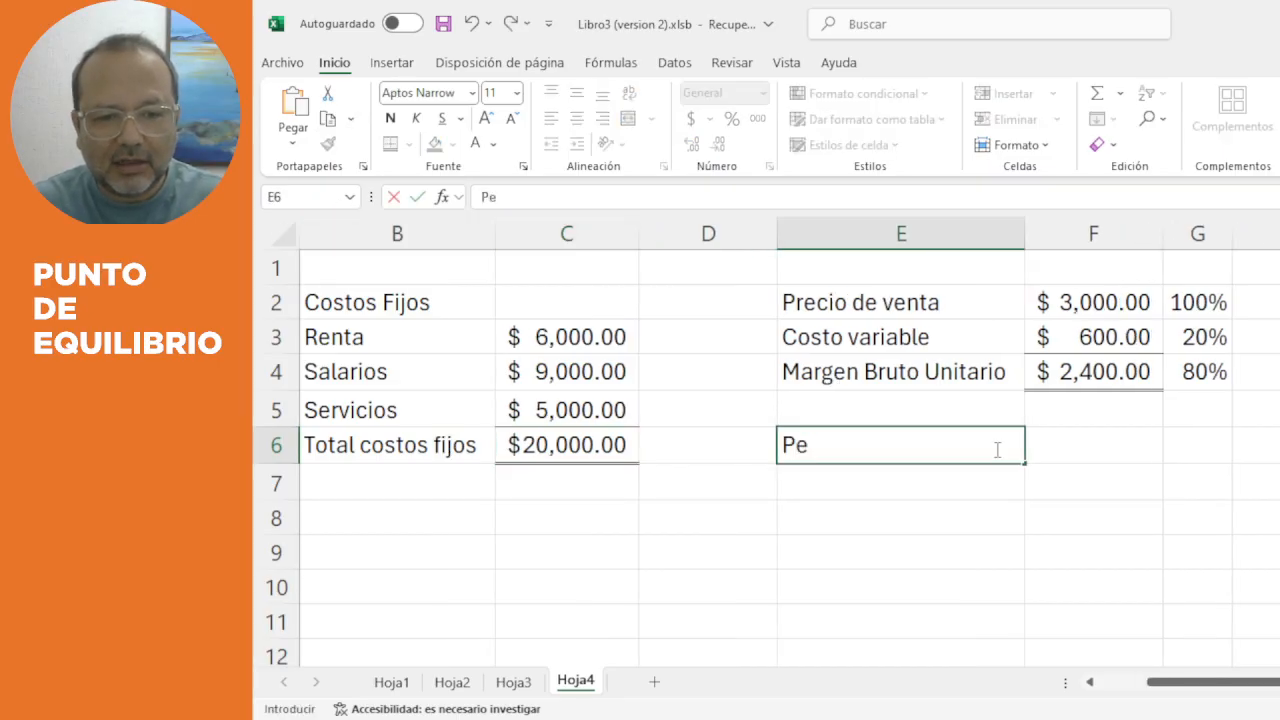
key(BackSpace)
text(E )
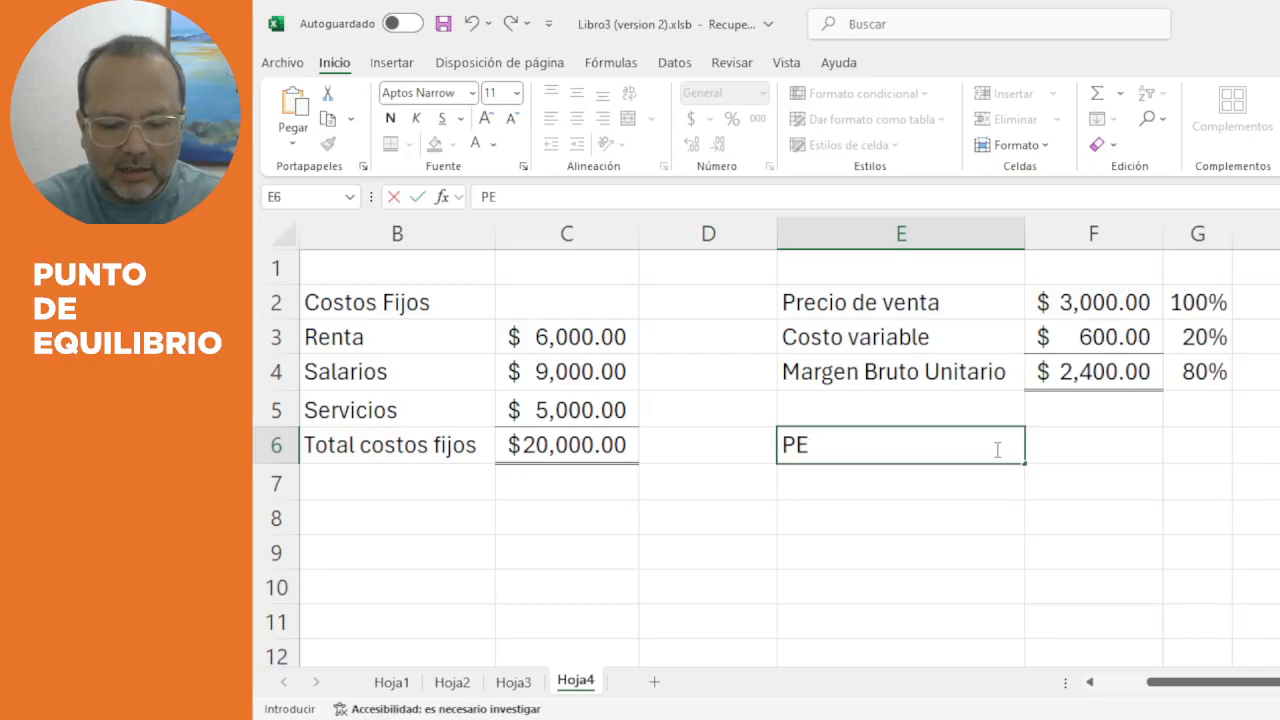
text(= F)
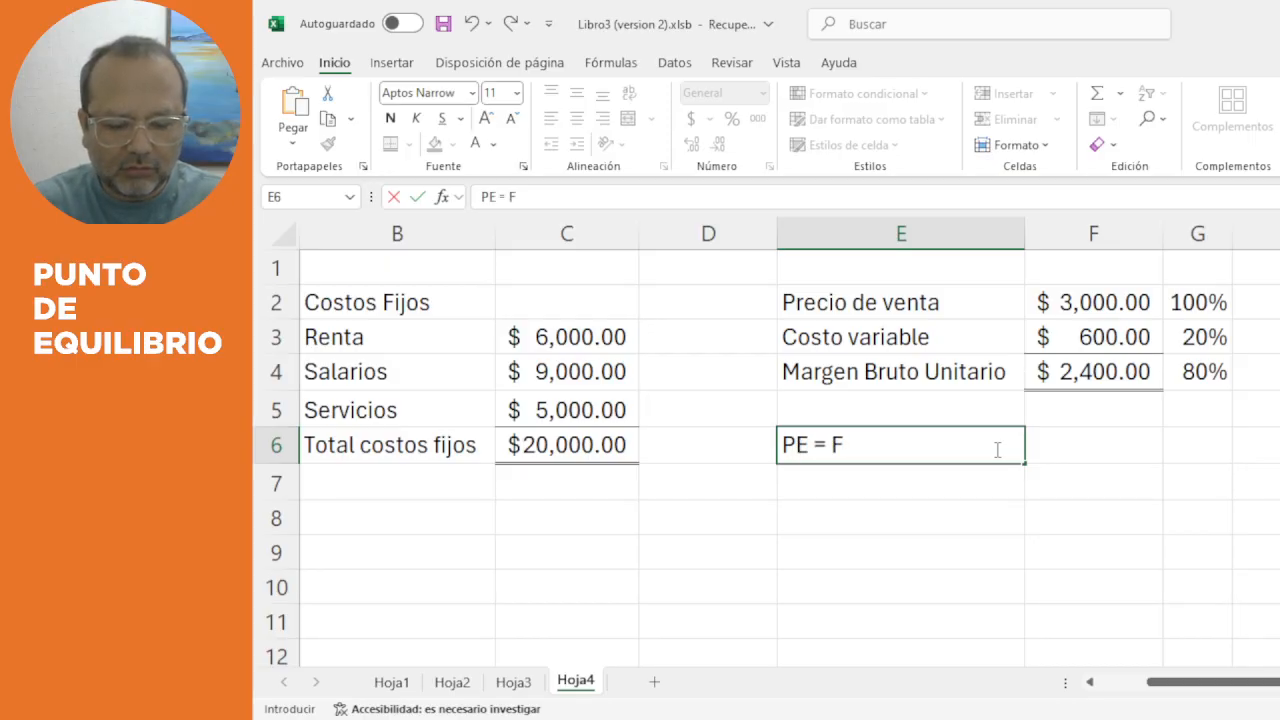
key(BackSpace)
text(CF /)
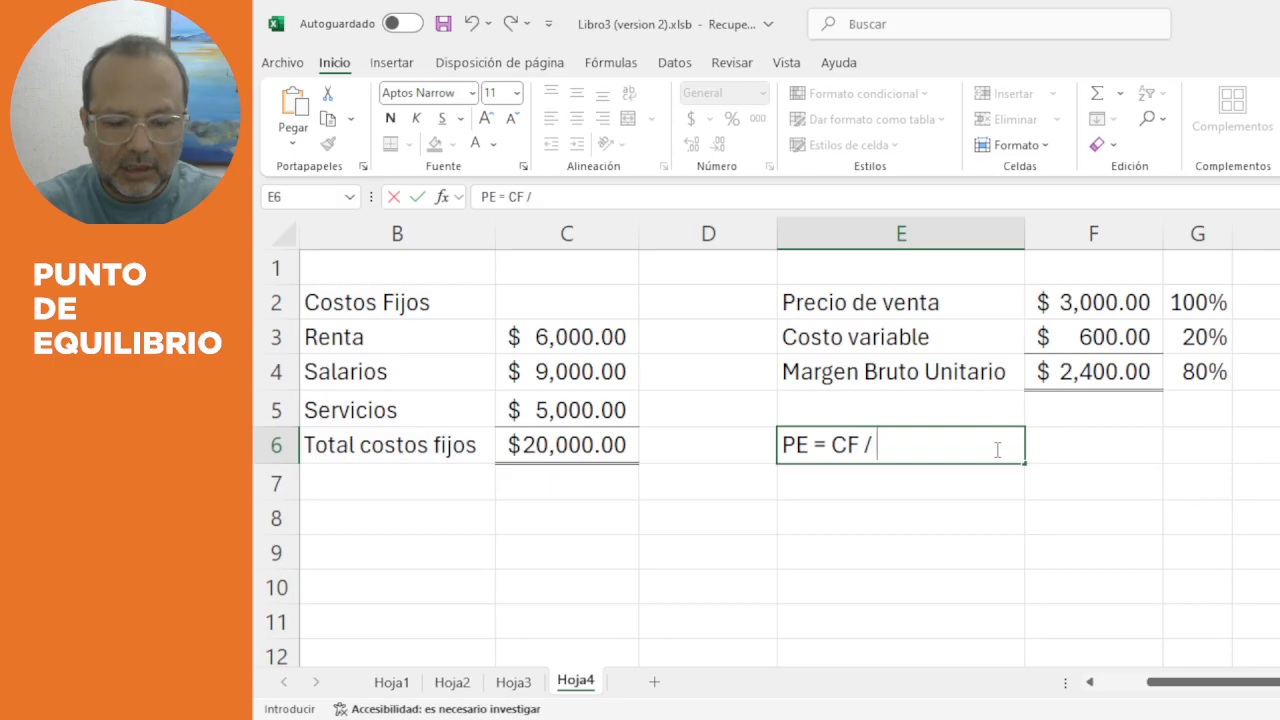
text( MBU)
key(Return)
Calculate the break-even point in F6 as total fixed costs divided by unit gross margin with the formula +C6/F4.
key(Up)
key(Right)
text(+)
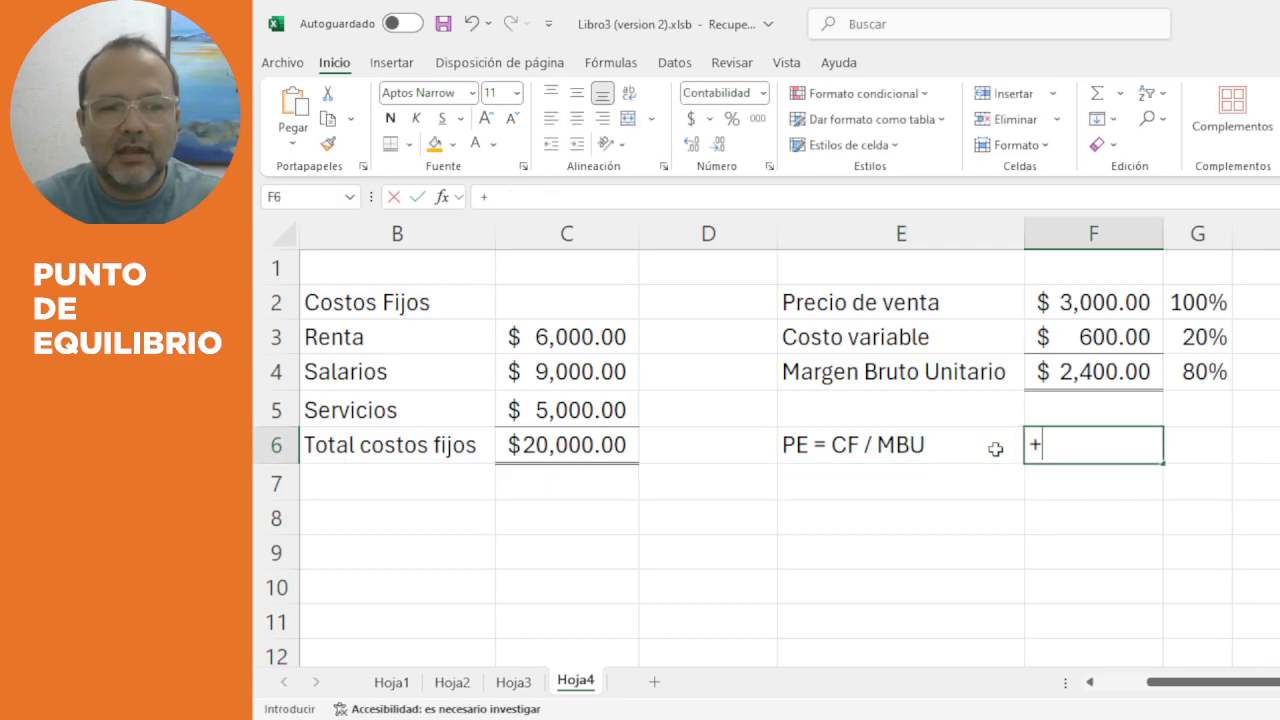
key(Left)
key(Left)
key(Left)
text(/)
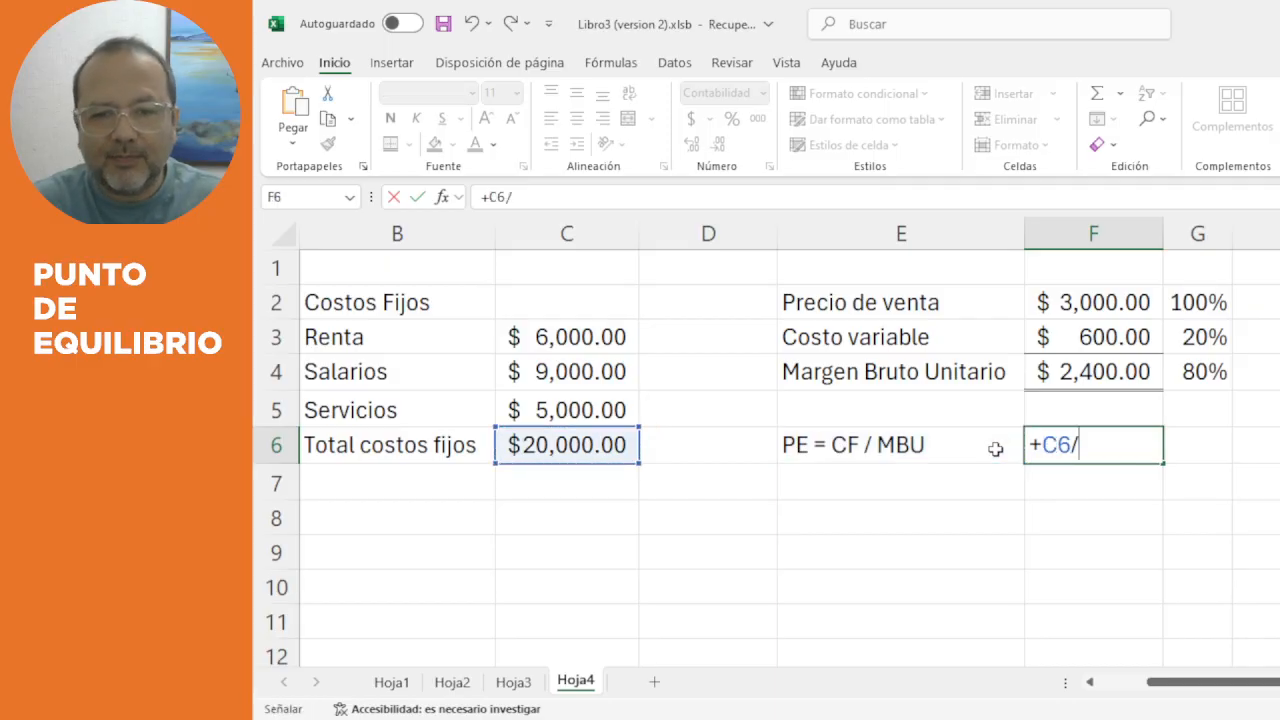
key(Up)
key(Up)
key(Return)
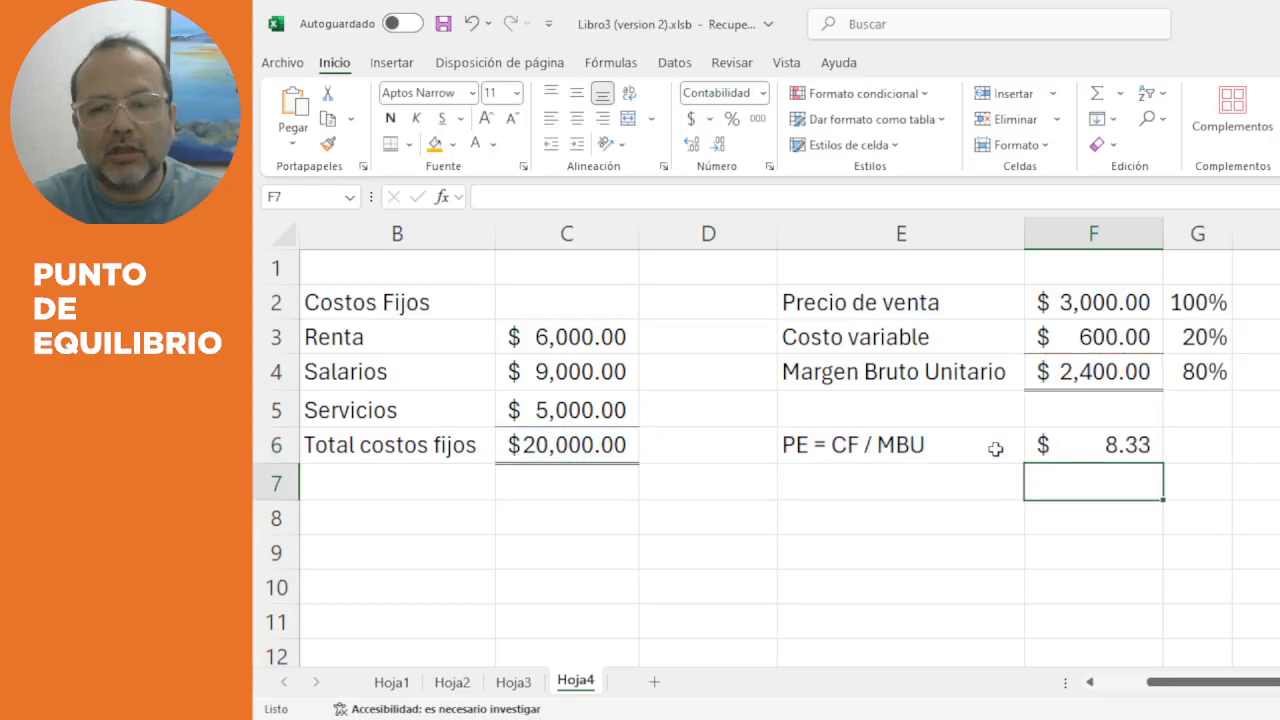
Check the break-even formula in F6 and give the cell a custom number format without decimals followed by "unidades".
key(Up)
key(F2)
key(Escape)
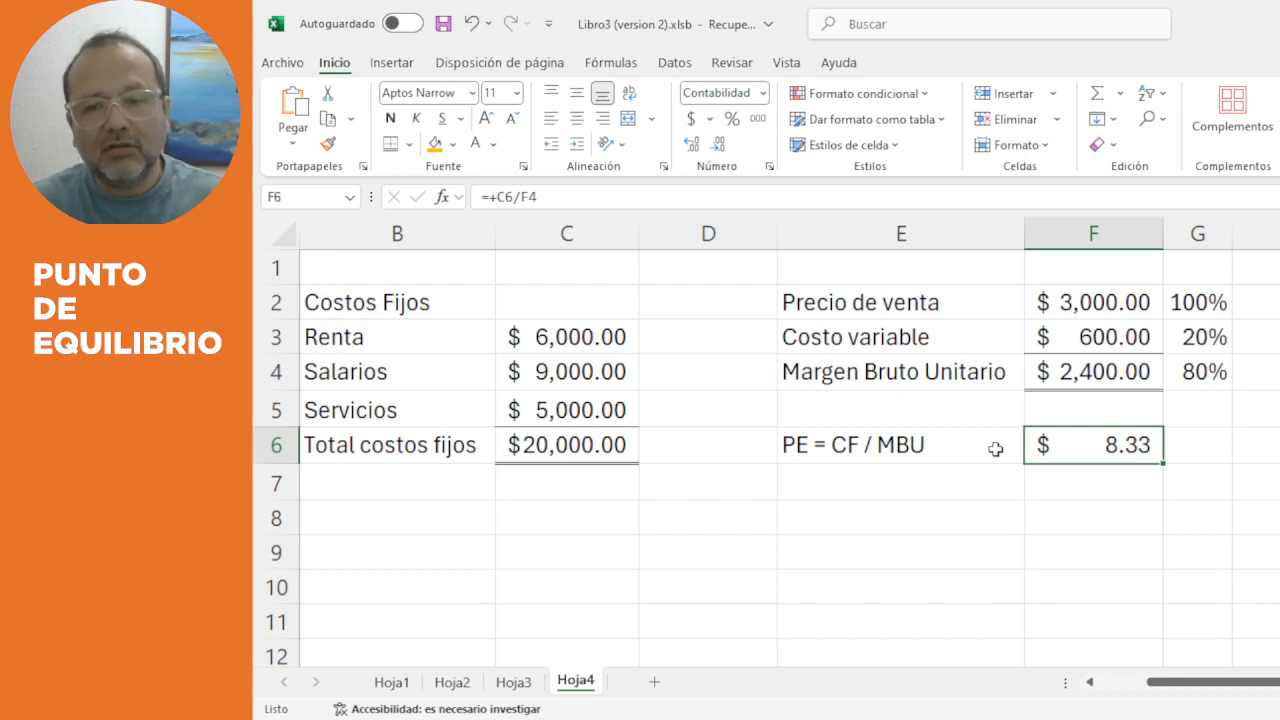
key(ctrl+1)
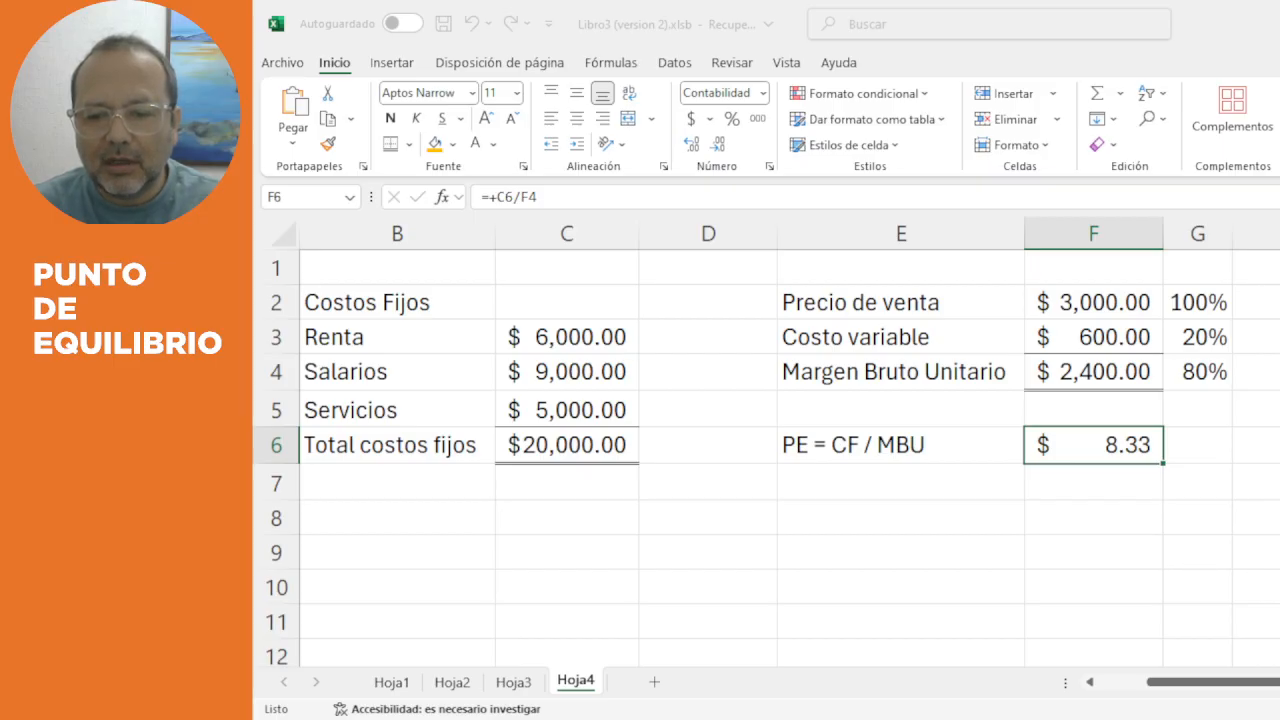
key(Return)
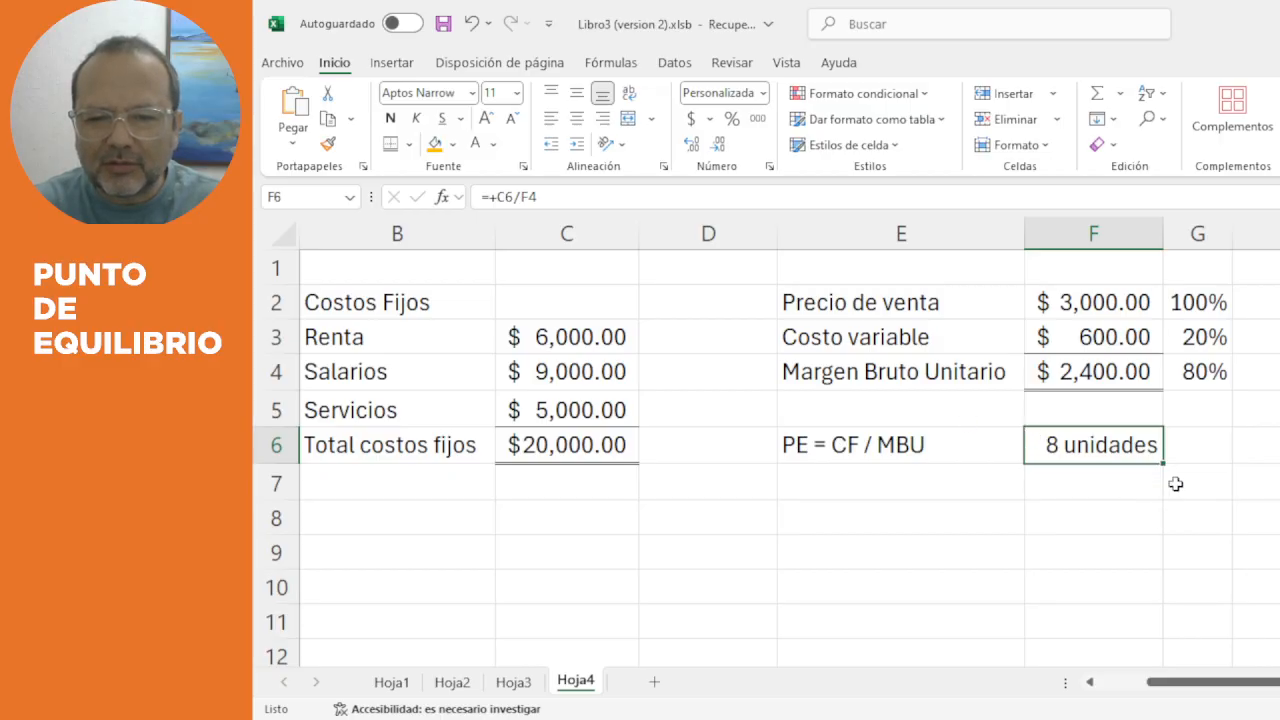
Start a table in row 8 with the header "Unidades" in A8 and the value 1 in A9.
click(1074, 515)
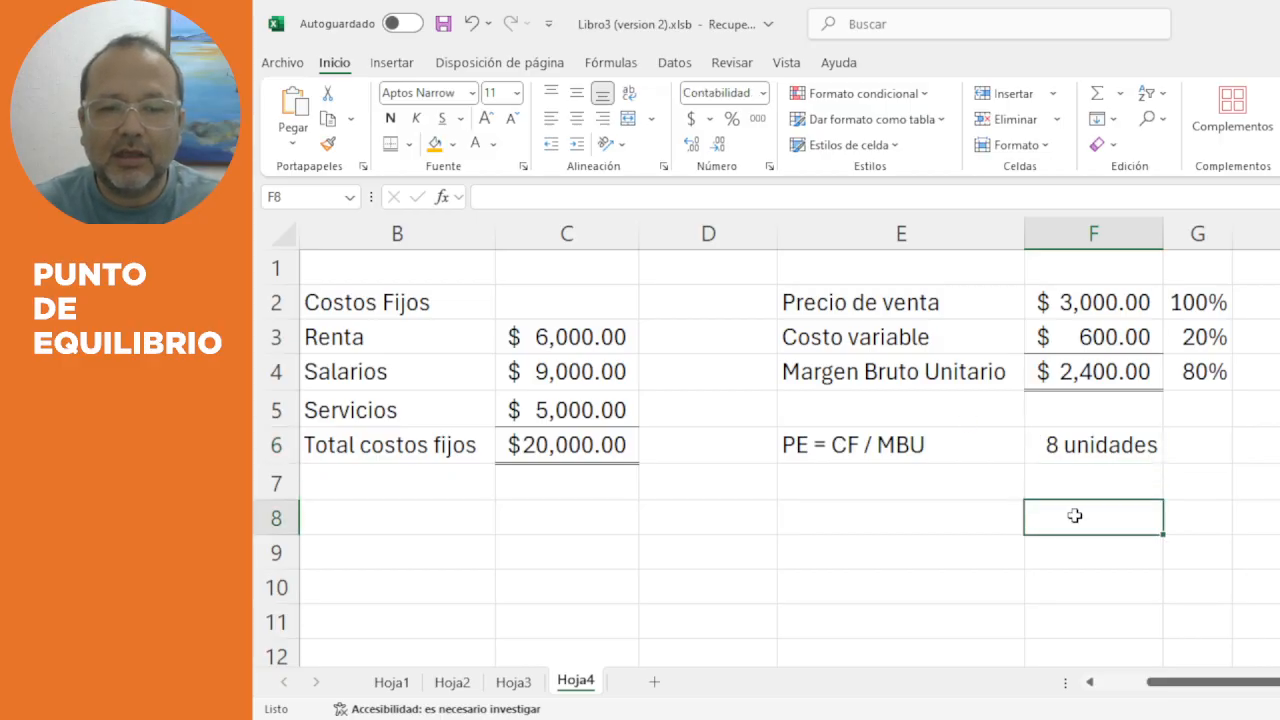
key(Home)
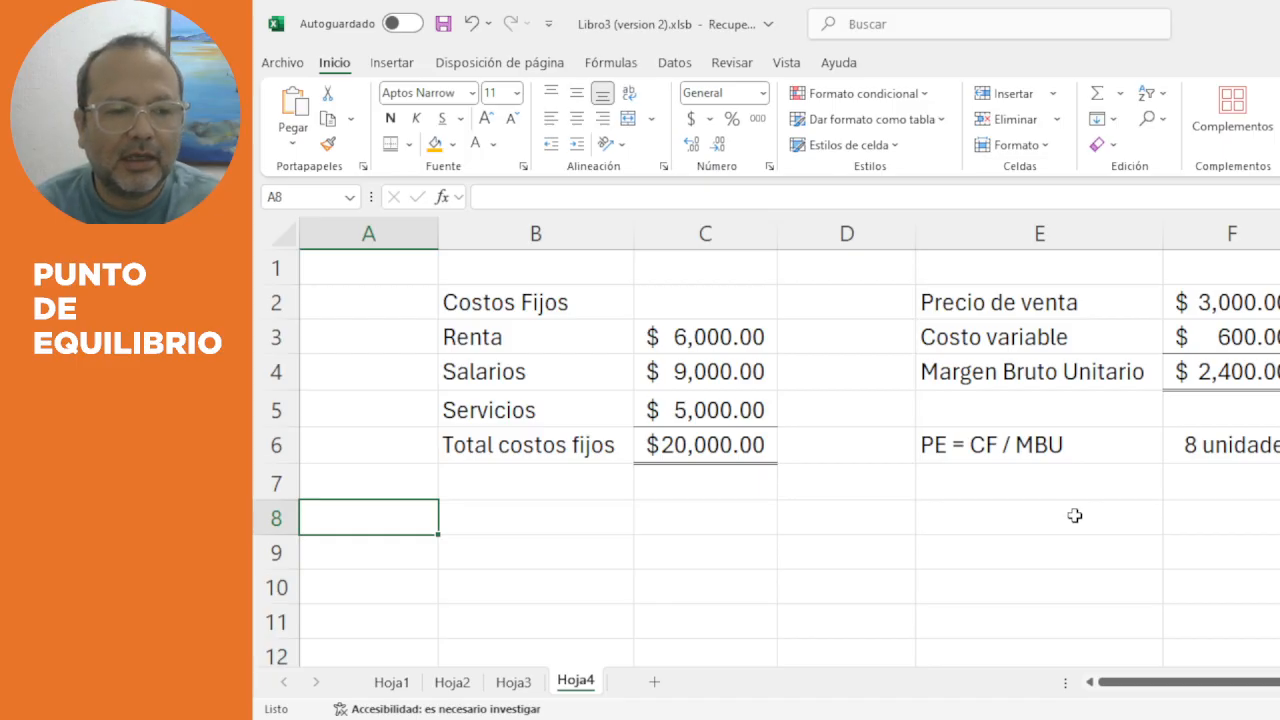
text(Unidades)
key(Return)
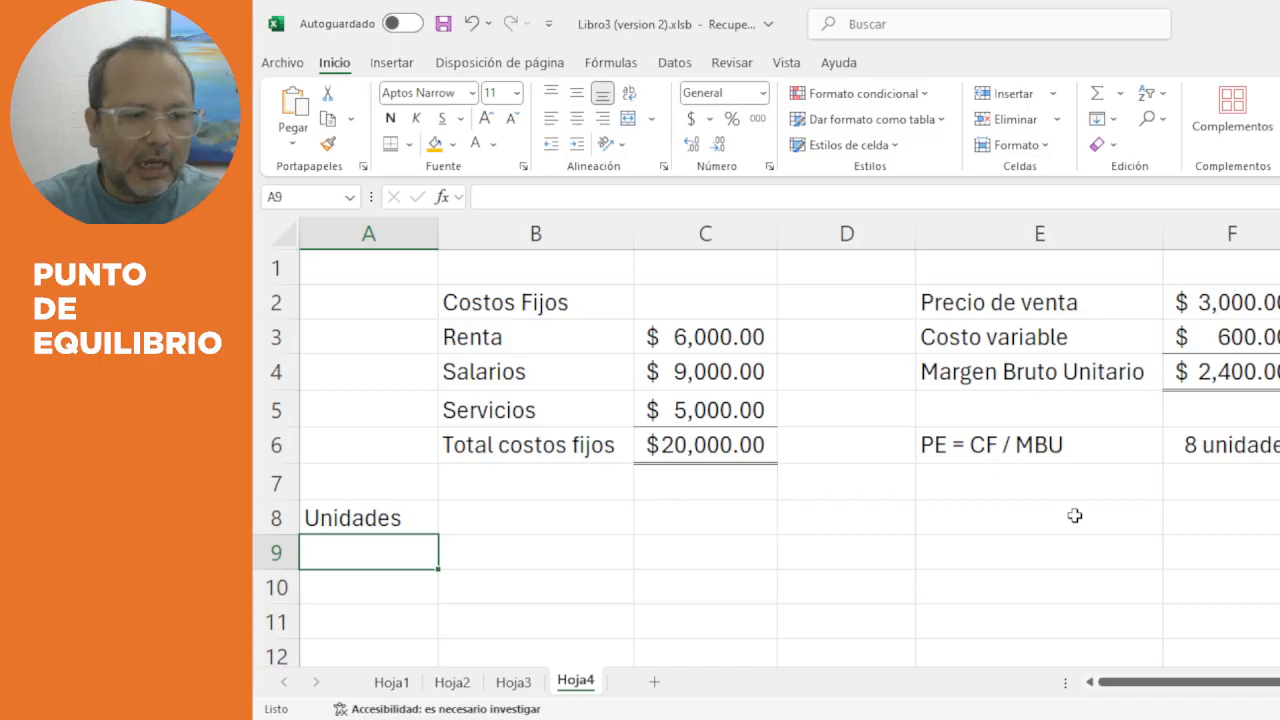
text(1)
key(Return)
key(Up)
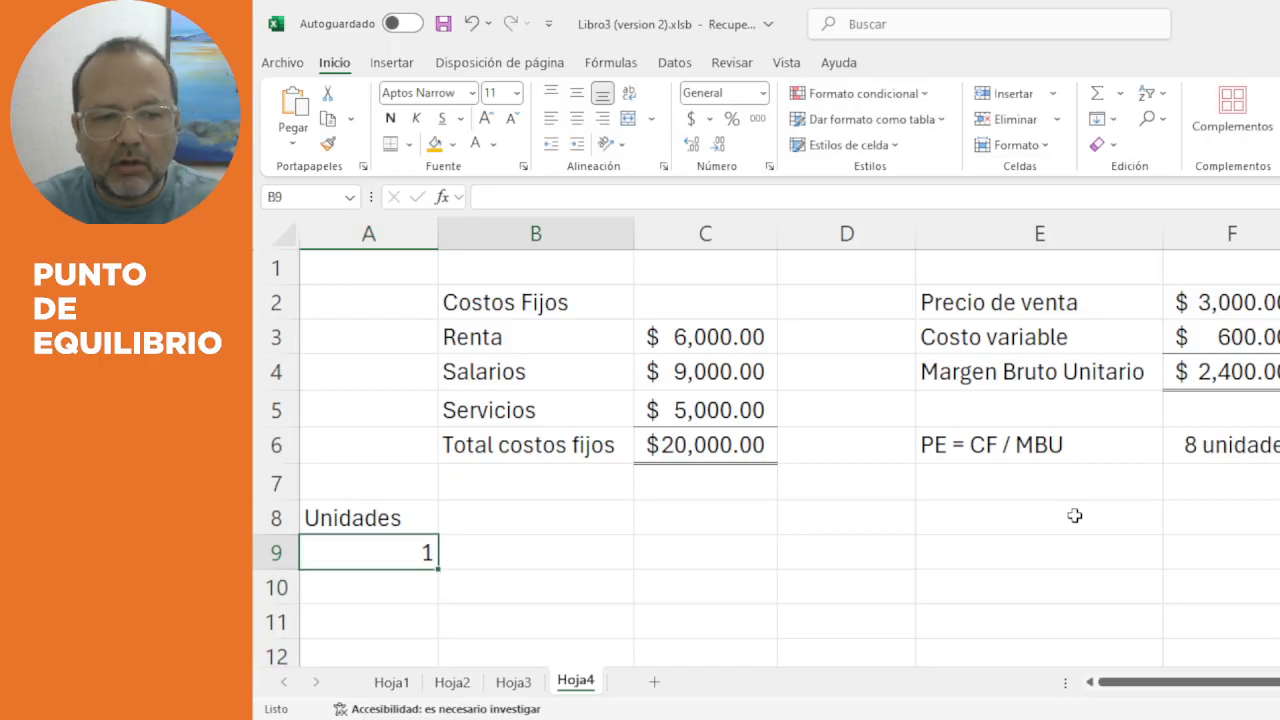
Add the column header "Costos Fijos" in B8.
key(Up)
key(Right)
text(Ca)
key(BackSpace)
text(ostos Fijos)
key(Return)
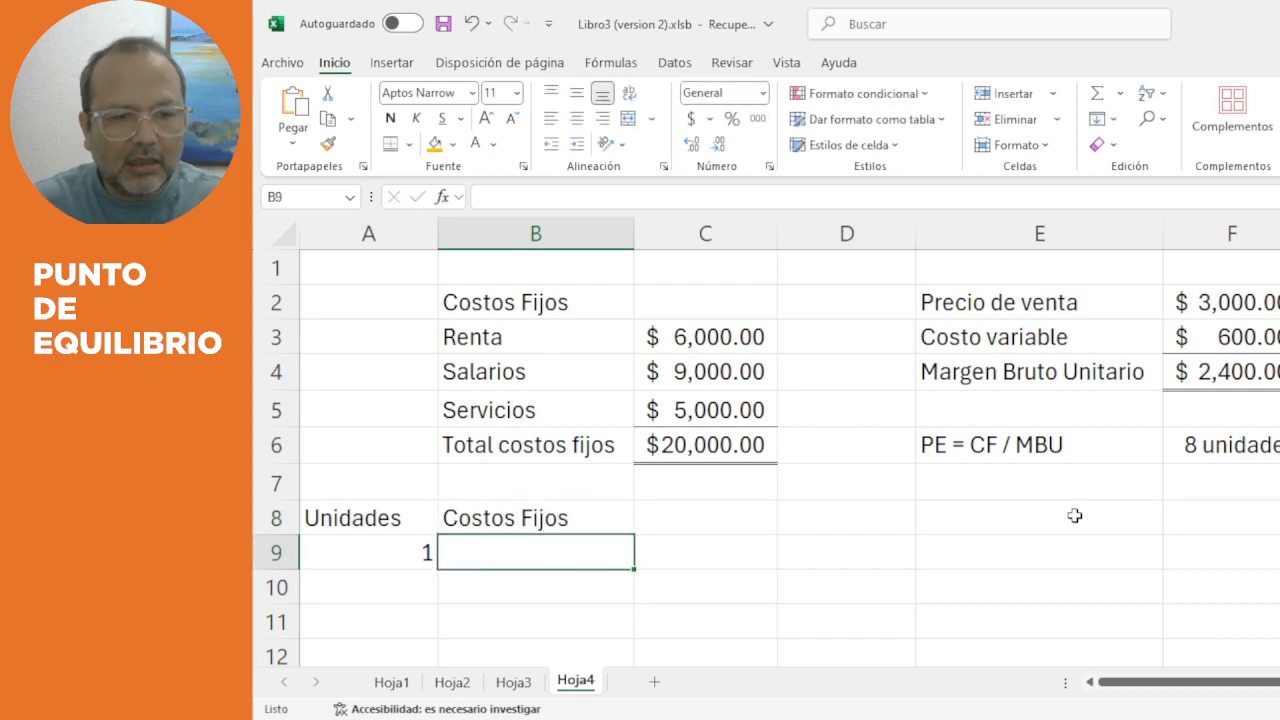
Link B9 to the total fixed costs with the formula +C6.
text(+)
key(Up)
key(Right)
key(Up)
key(Up)
key(Return)
Add the column header "Costo variable" in C8.
key(Up)
key(Right)
key(Up)
key(Up)
key(Up)
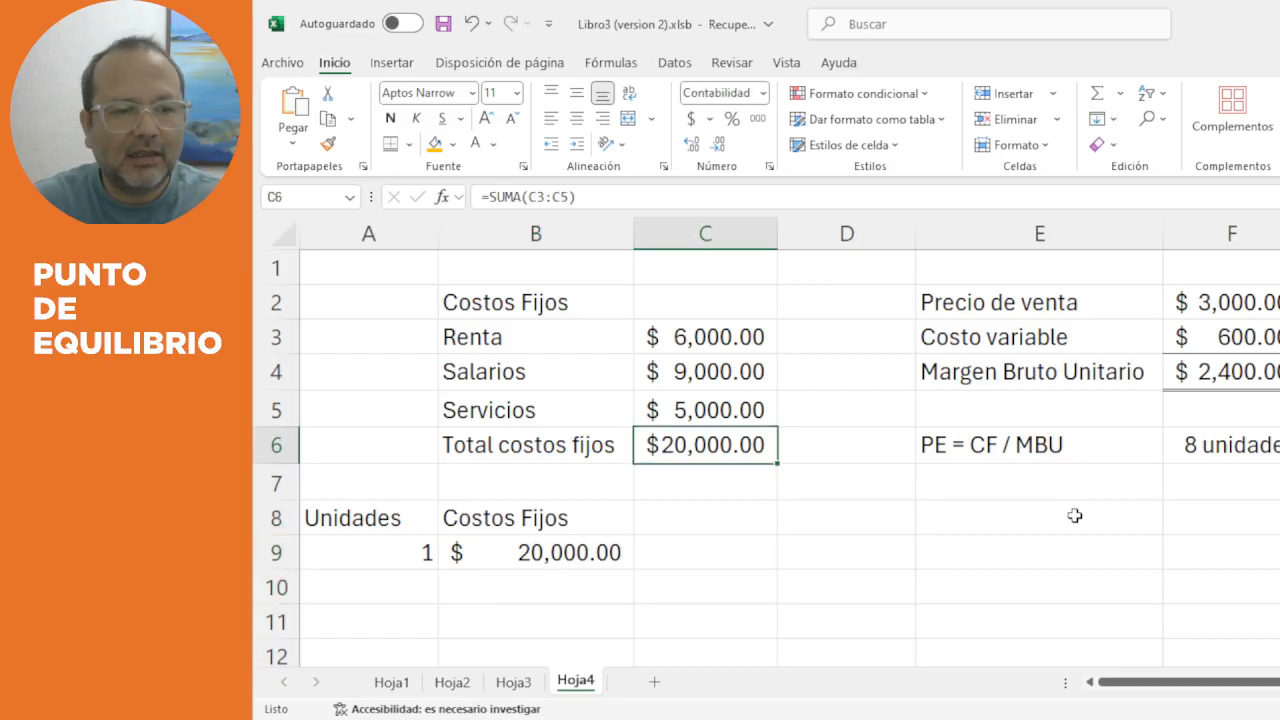
key(Down)
key(Down)
text(C)
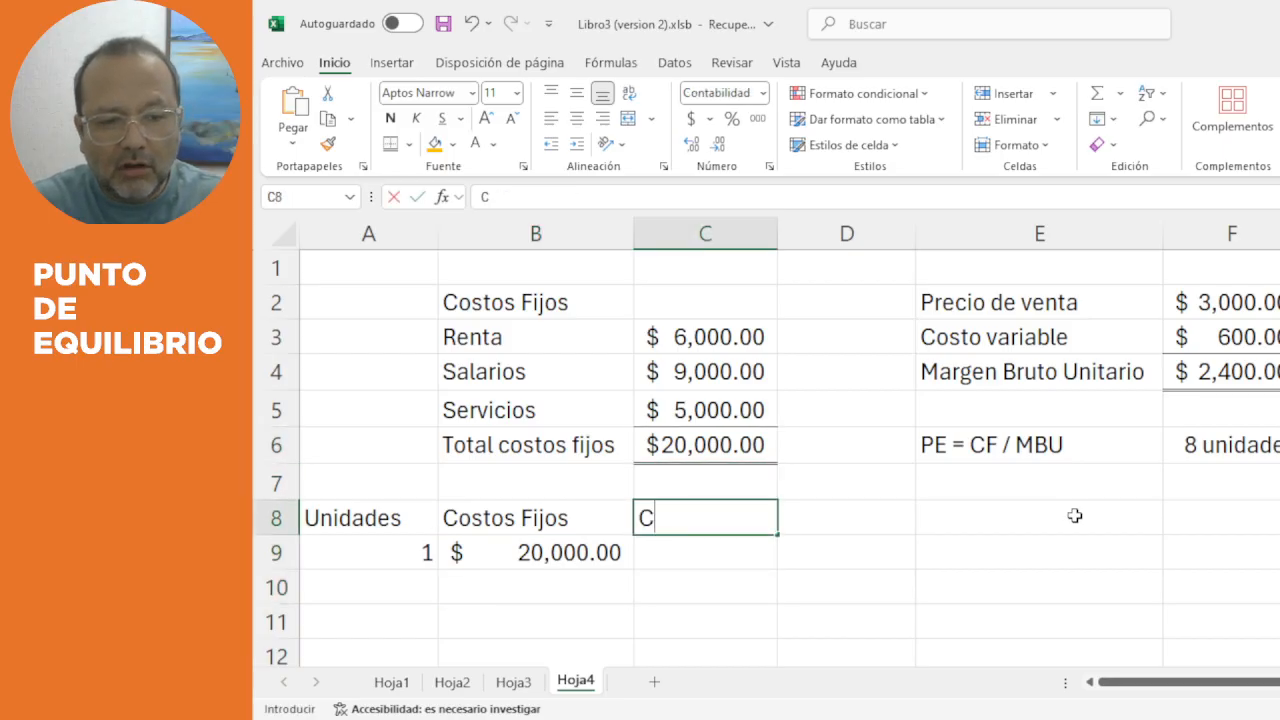
text(osto variable)
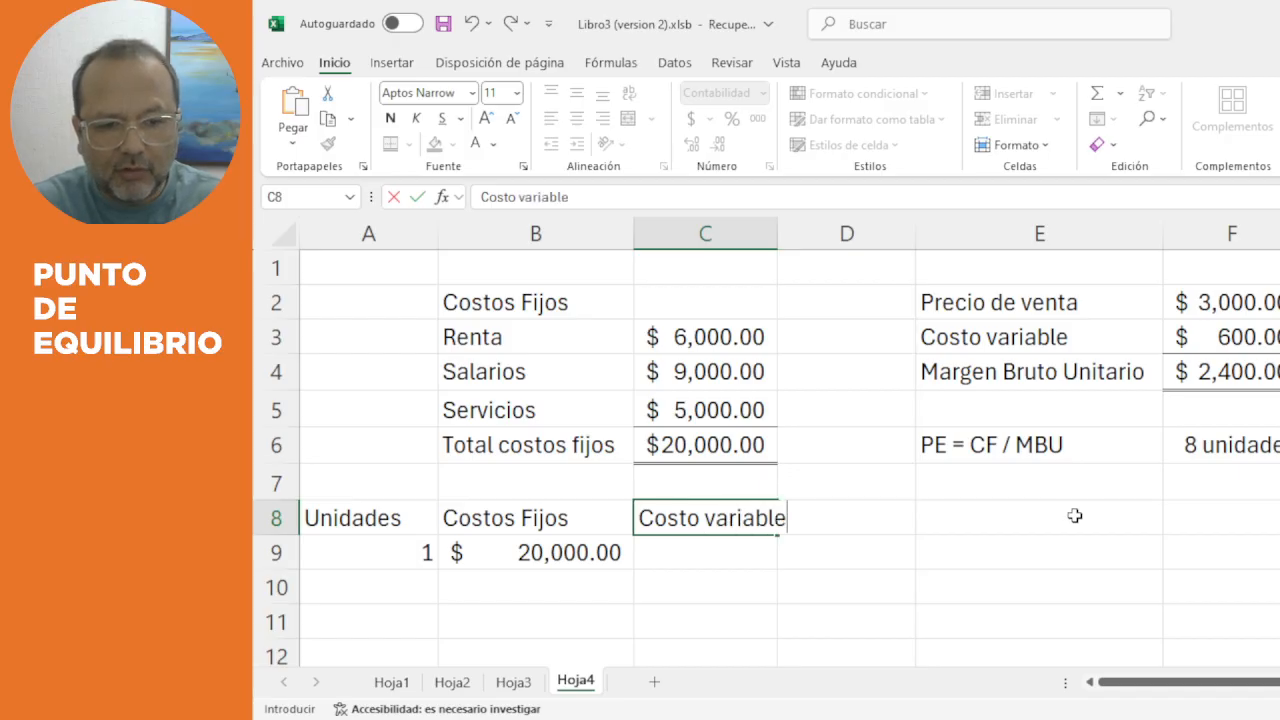
key(ctrl+Return)
key(Down)
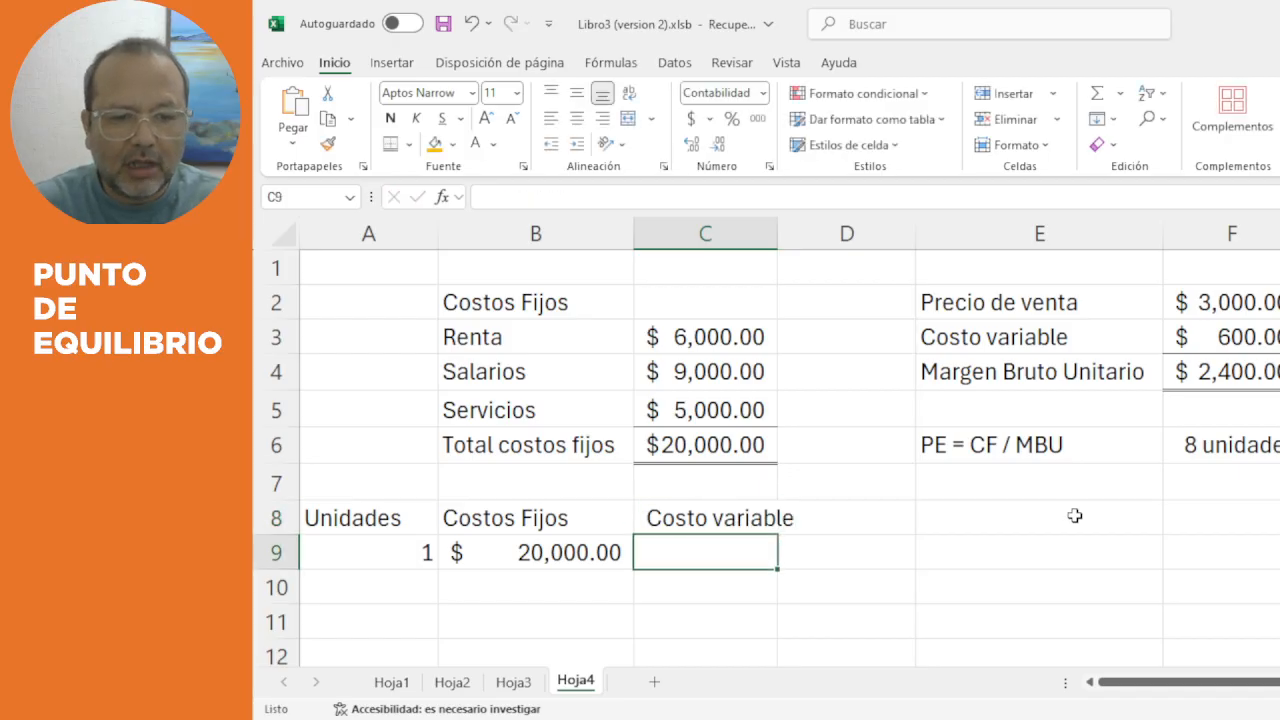
Link C9 to the unit variable cost with the formula +F3 and check the cell's formula.
text(+)
key(Up)
key(Up)
key(Up)
key(Up)
key(Right)
key(Right)
key(Right)
key(Up)
key(Up)
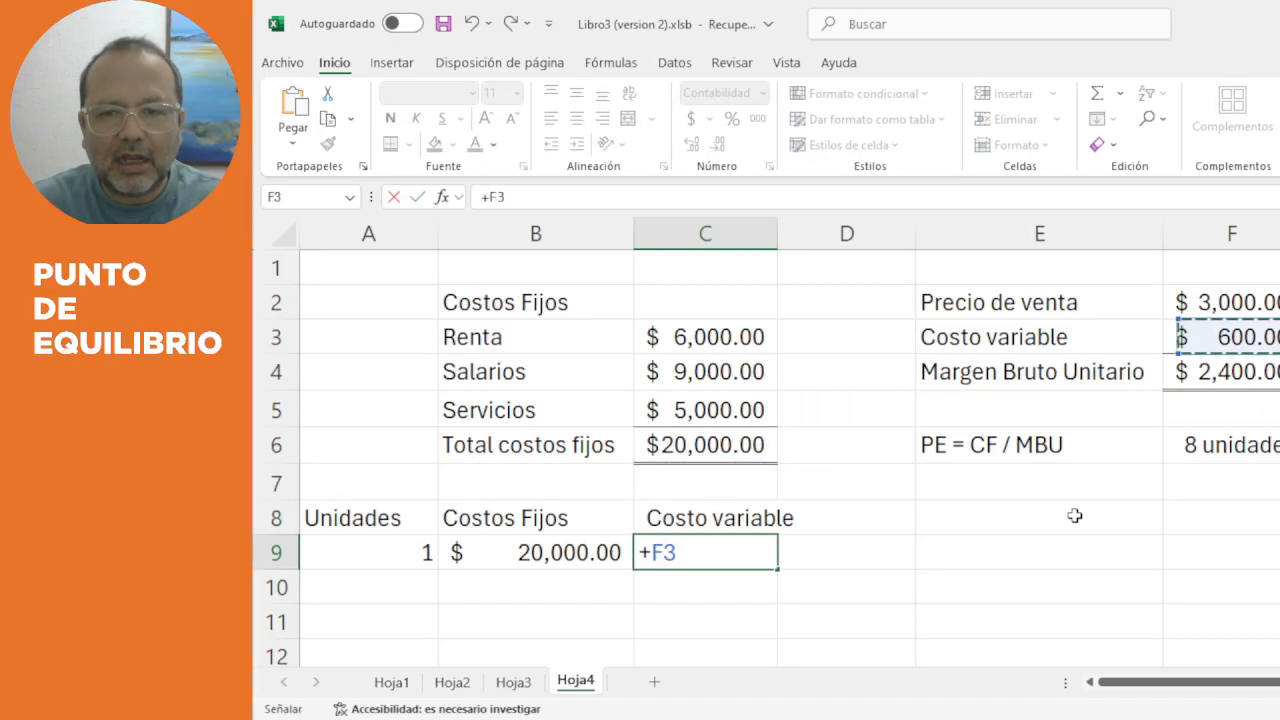
key(Return)
key(Up)
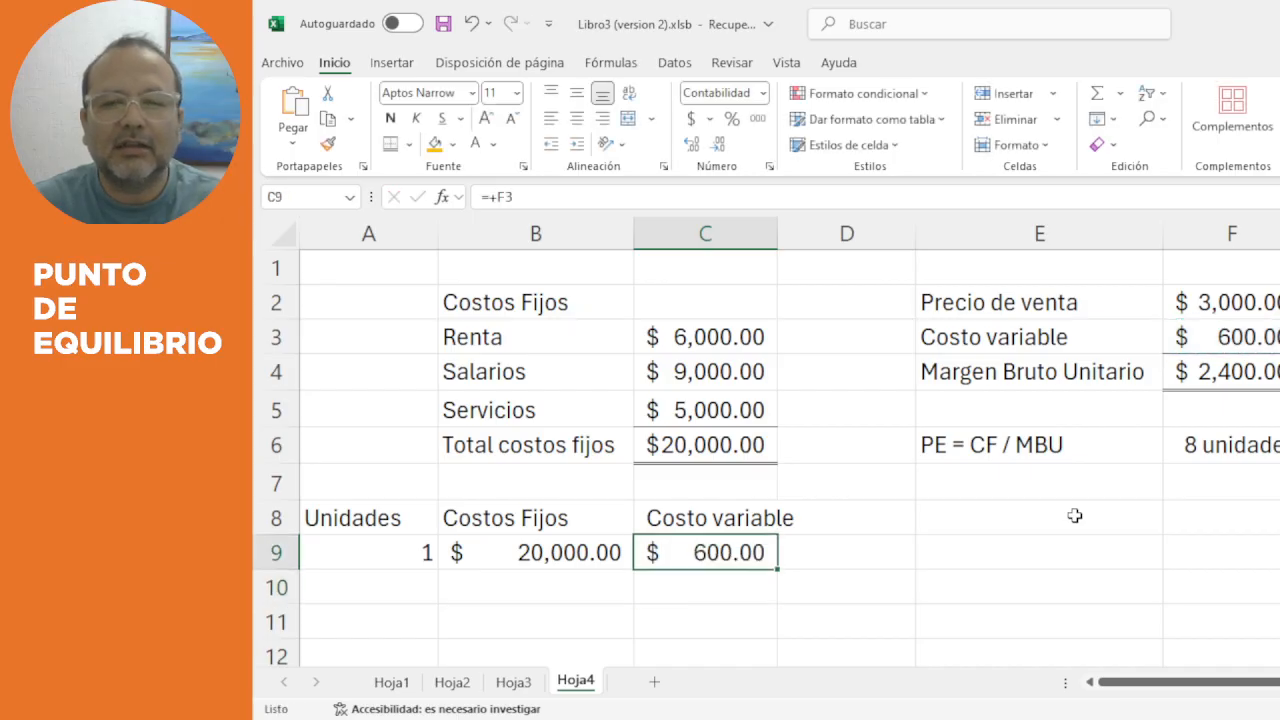
key(F2)
key(Escape)
Add the column header "Costos totales" in D8.
key(Up)
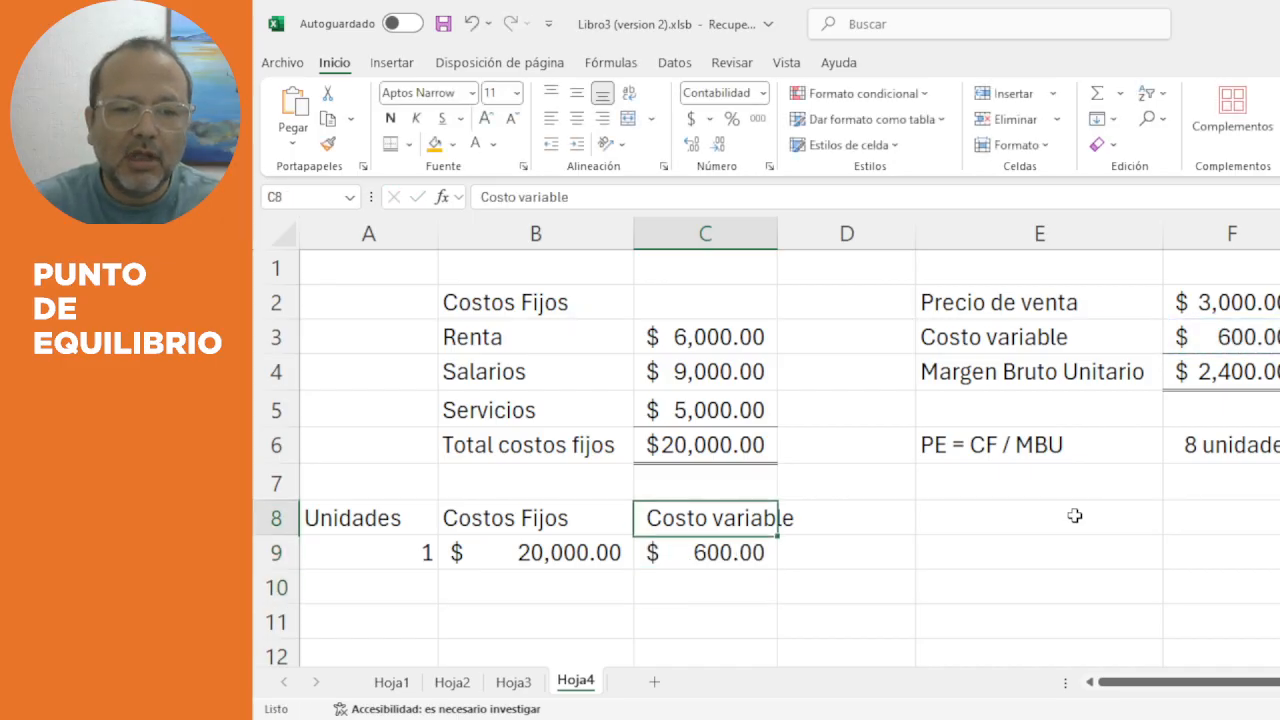
key(Right)
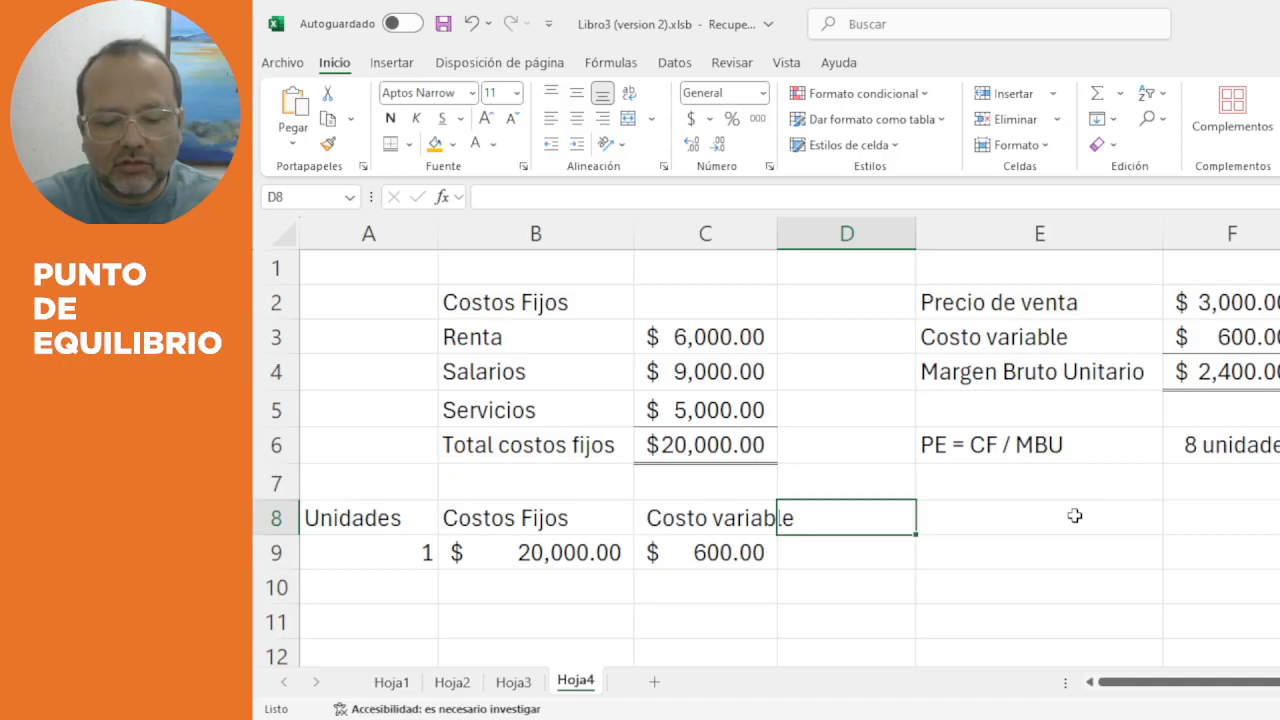
text(Costos)
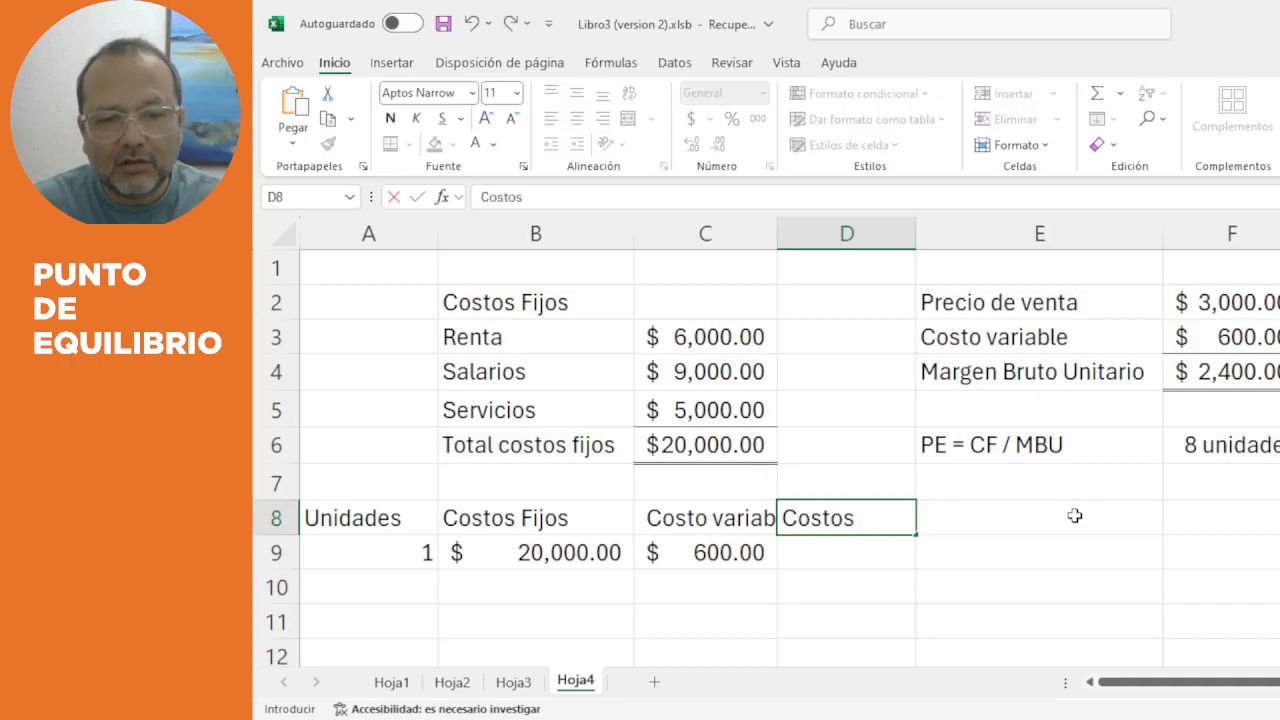
text( to)
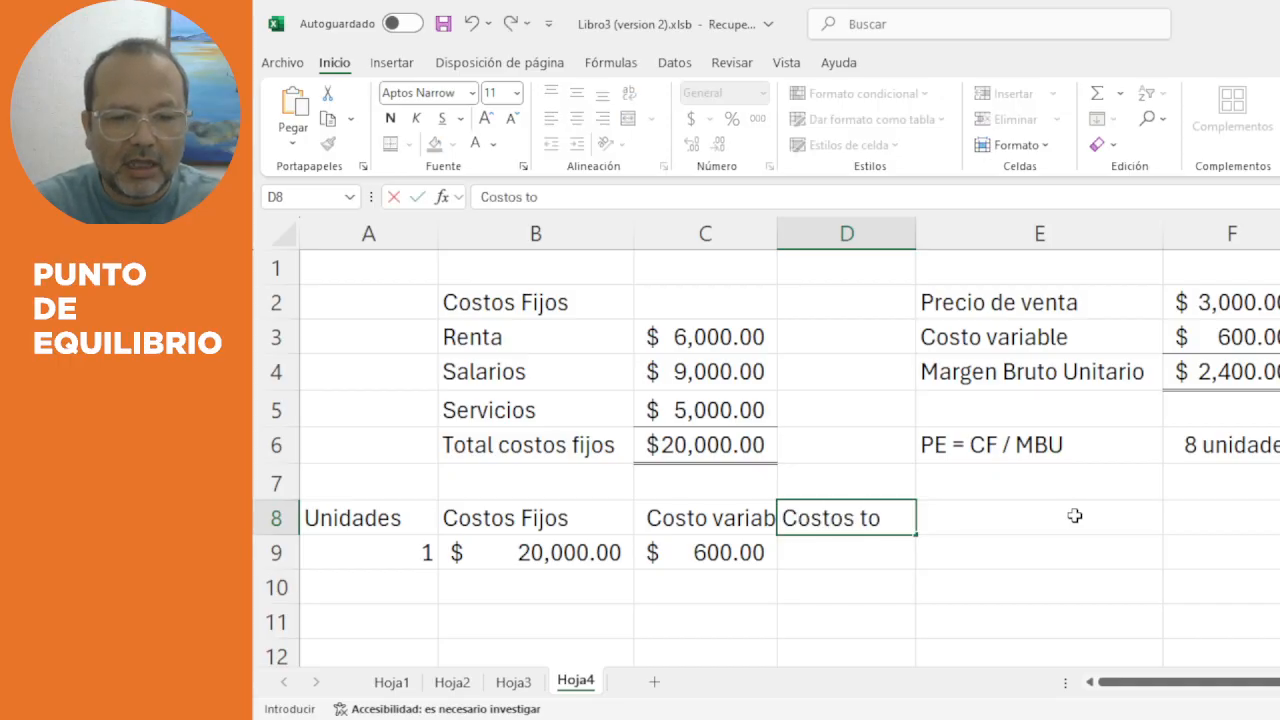
text(tales)
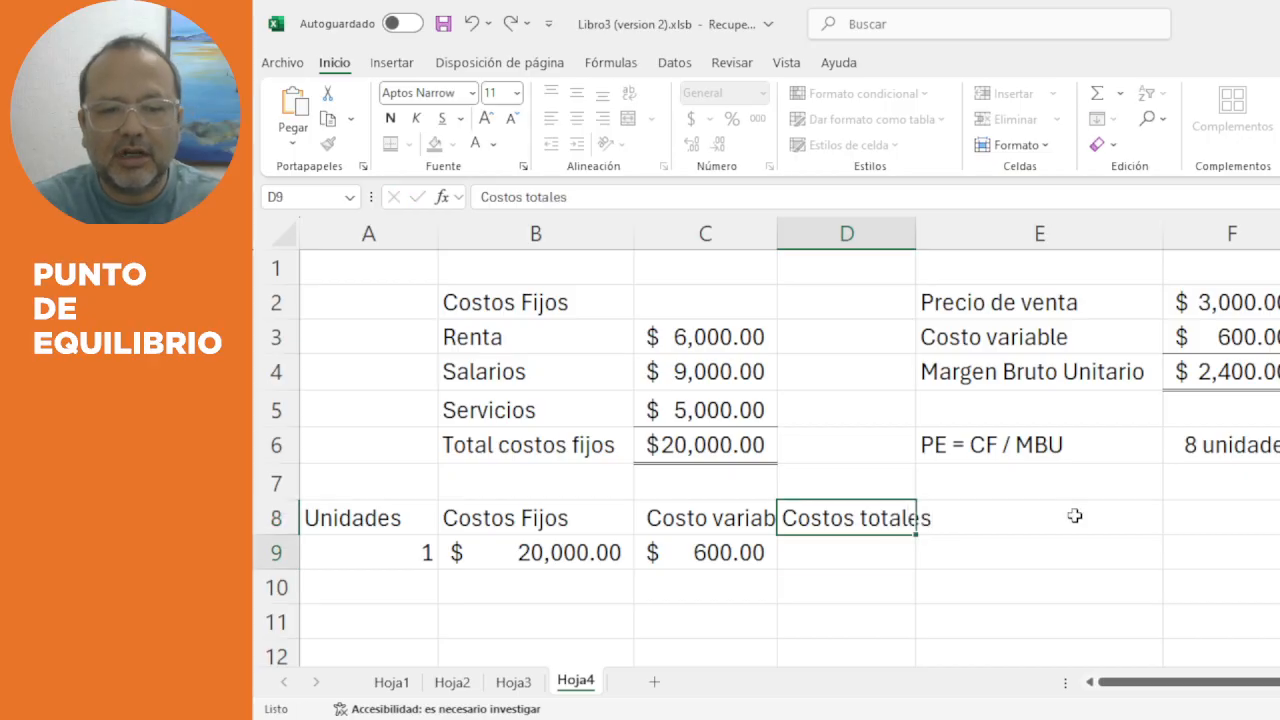
key(Return)
Calculate total costs in D9 with the formula +B9+C9 and fit column D's width to its contents.
text(+)
key(Left)
key(Left)
text(+)
key(Left)
key(Return)
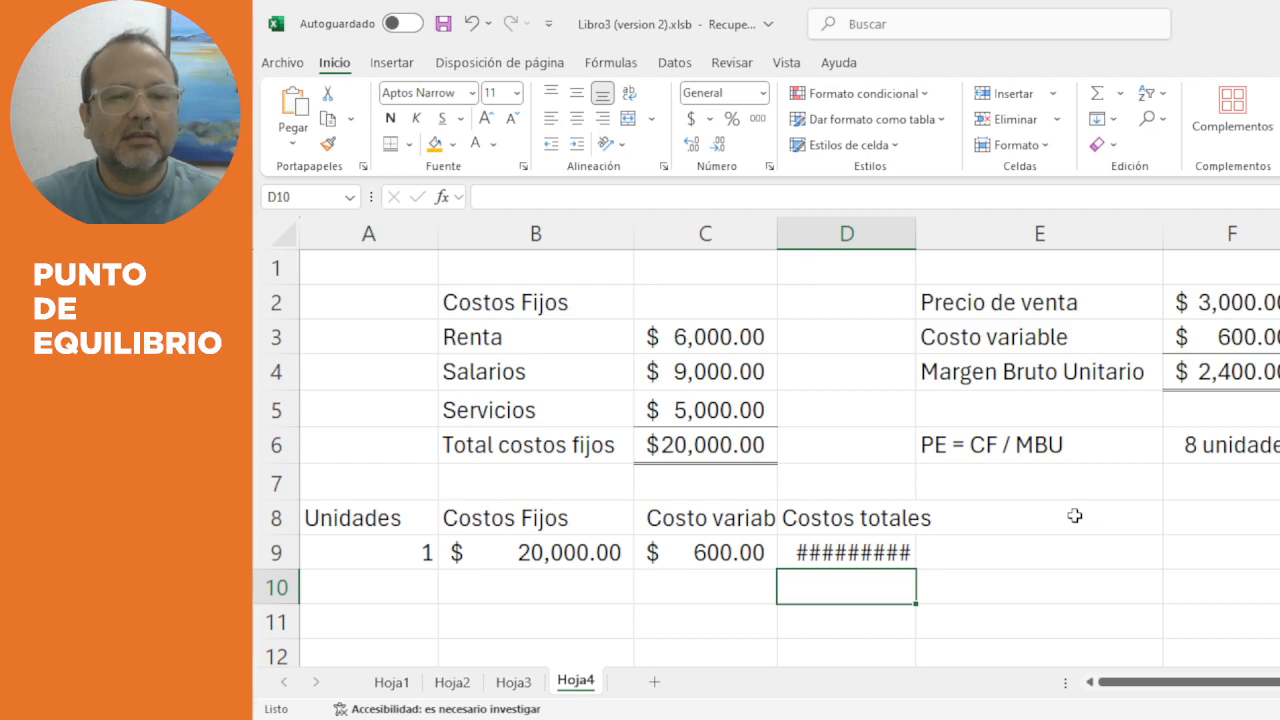
double_click(915, 234)
key(Up)
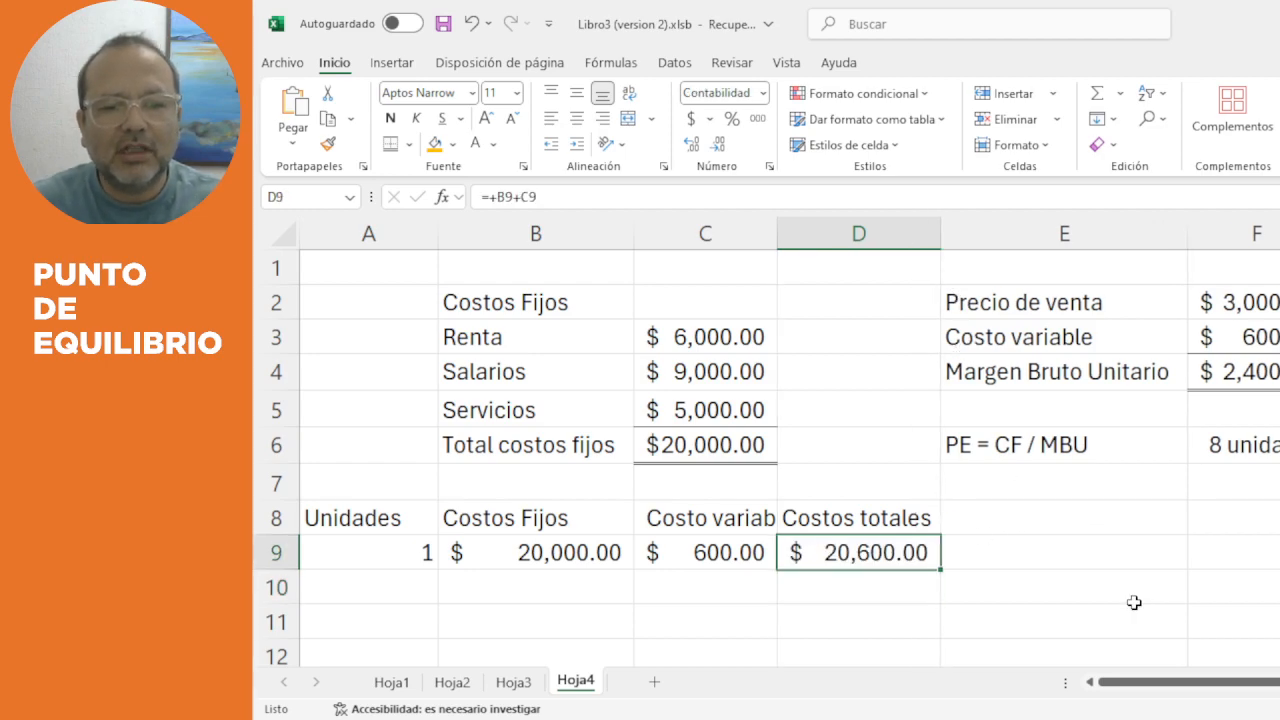
Add the column header "Ingresos" in E8.
key(Left)
key(Left)
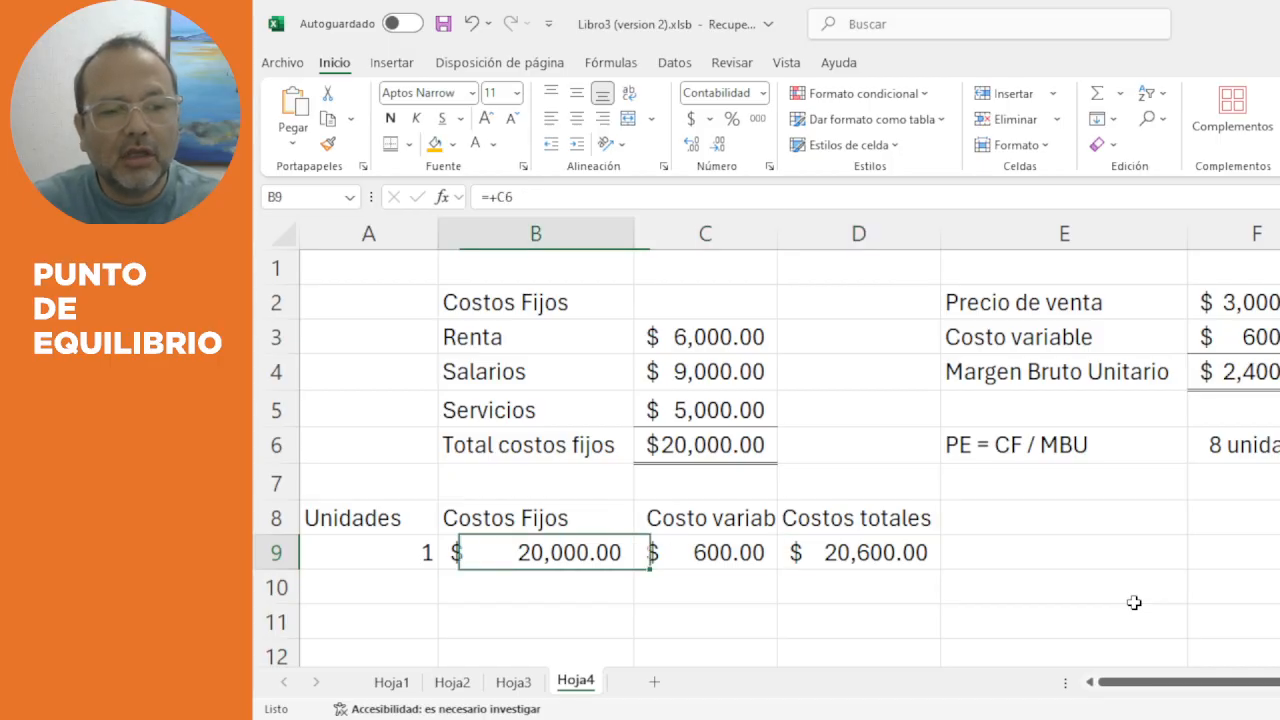
key(Up)
key(Right)
key(Right)
key(Right)
key(Right)
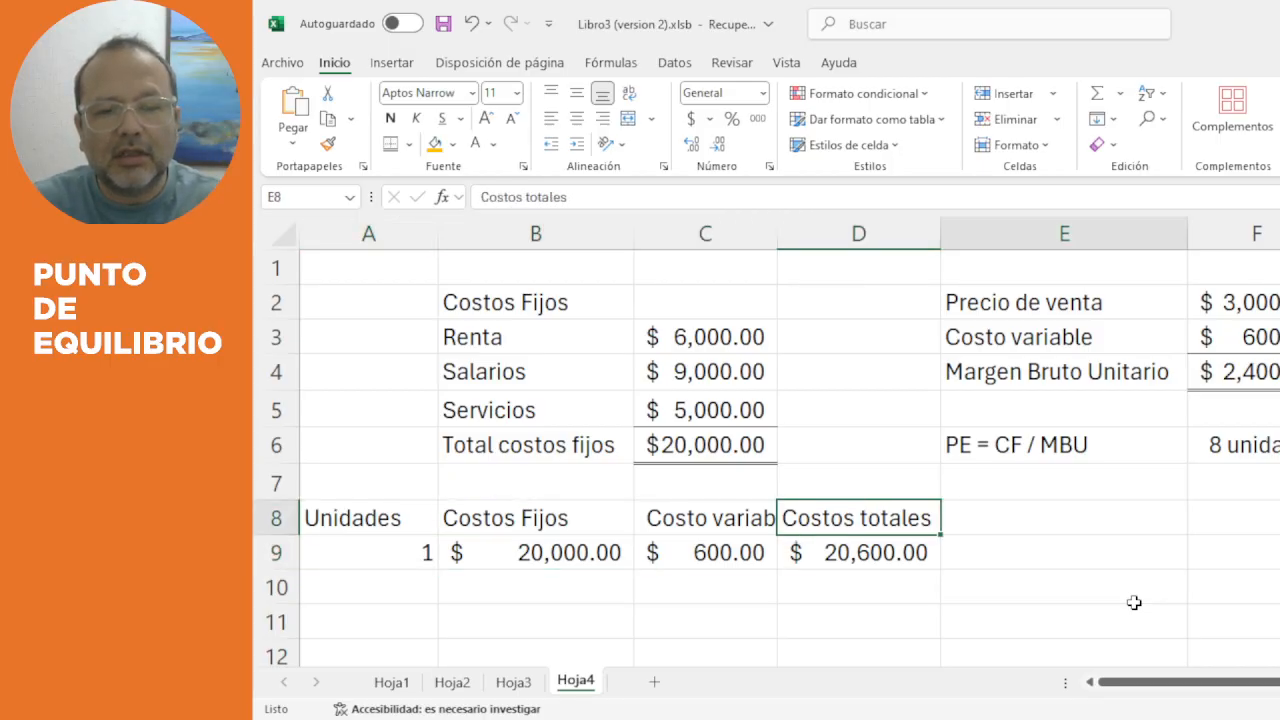
text(Ingresos)
key(Return)
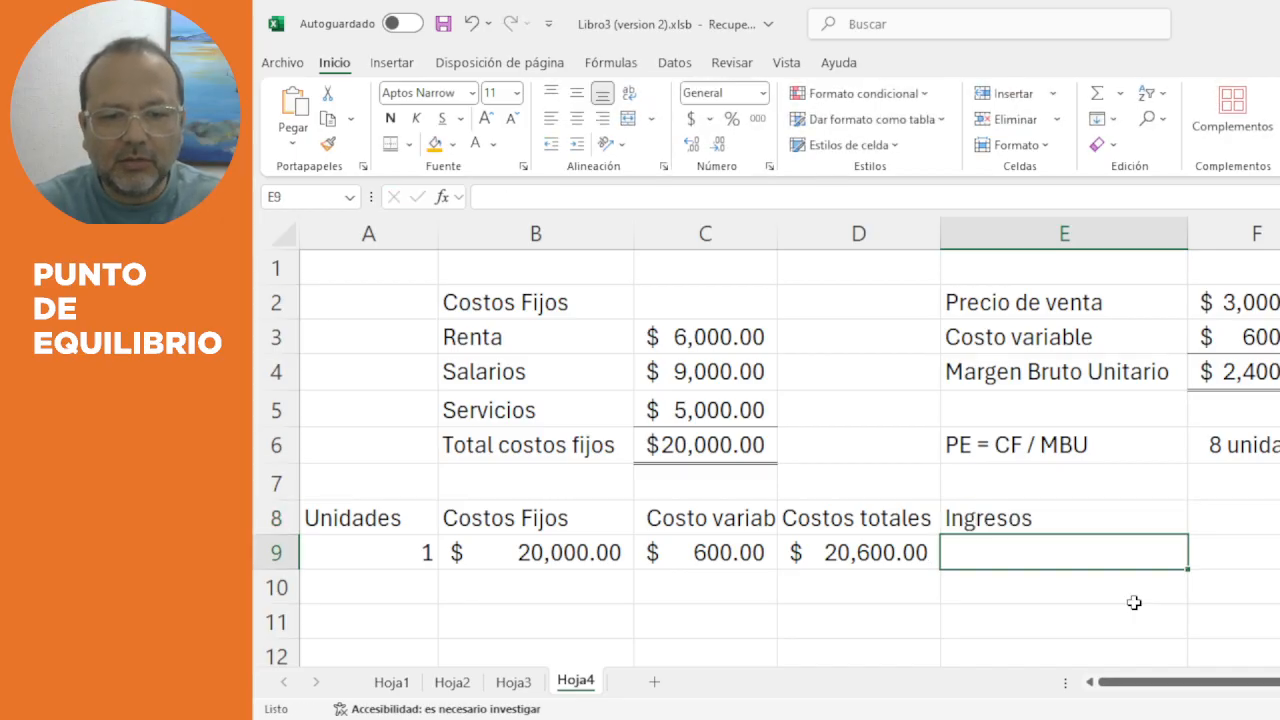
Calculate the income in E9 as units times selling price with the formula +A9*F2.
text(+)
key(Left)
key(Left)
key(Left)
key(Left)
text(*)
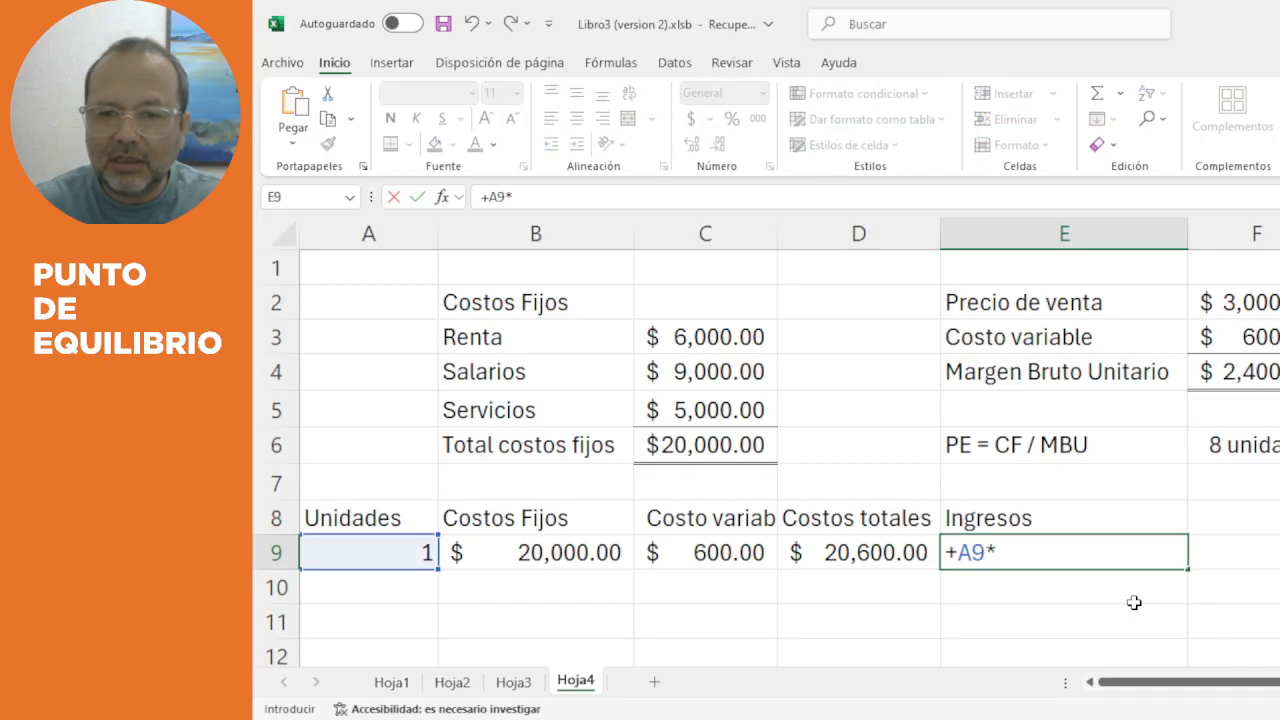
click(1272, 316)
key(Return)
key(Up)
Add the column header "Margen" in F8.
key(Up)
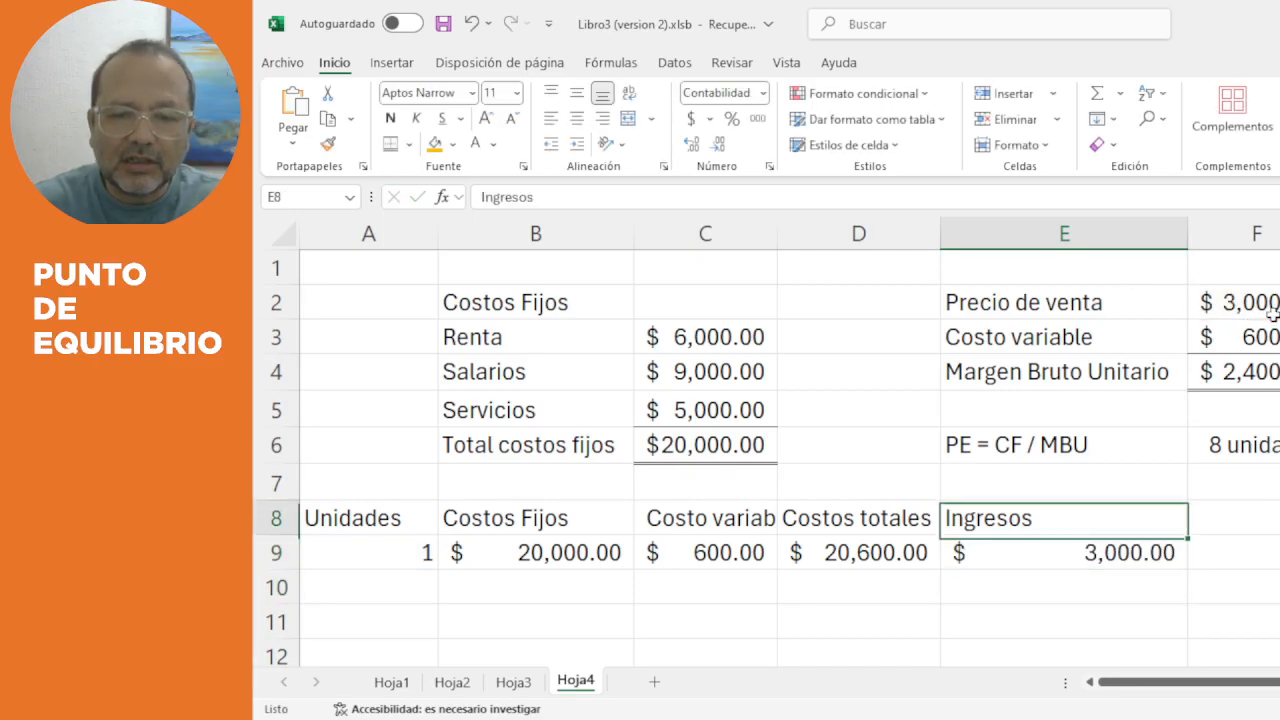
key(Right)
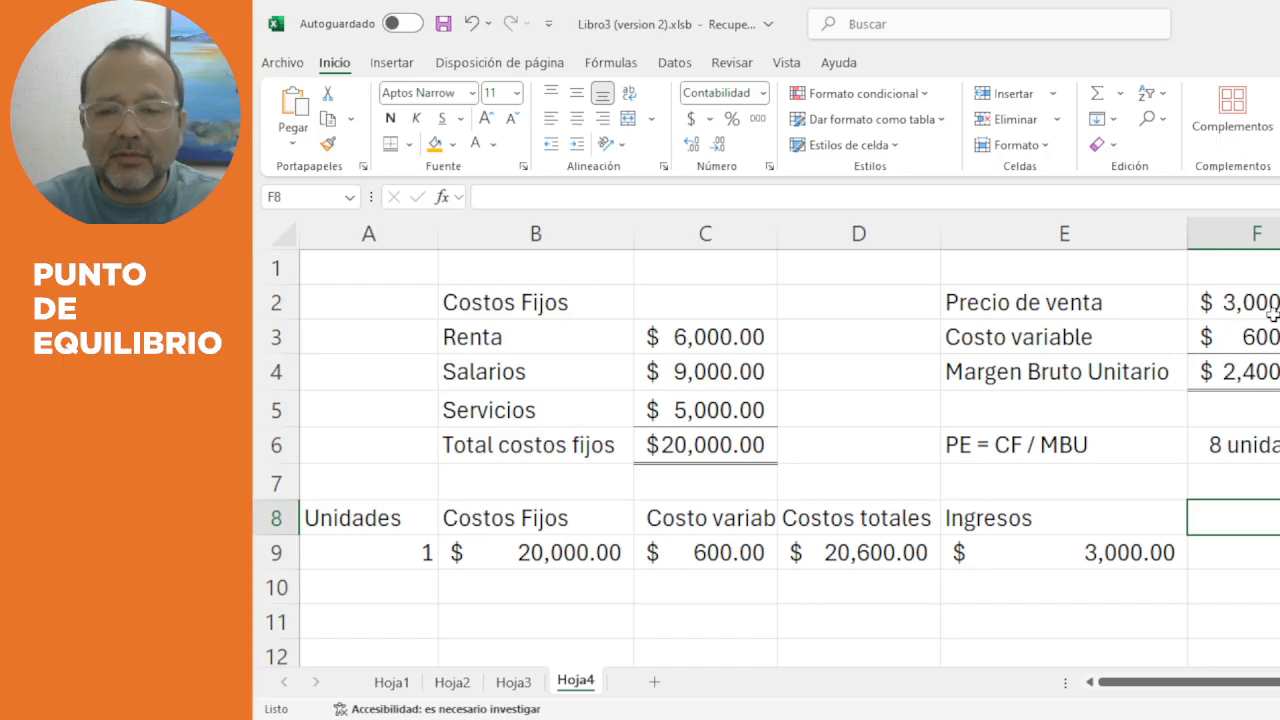
text(Margen)
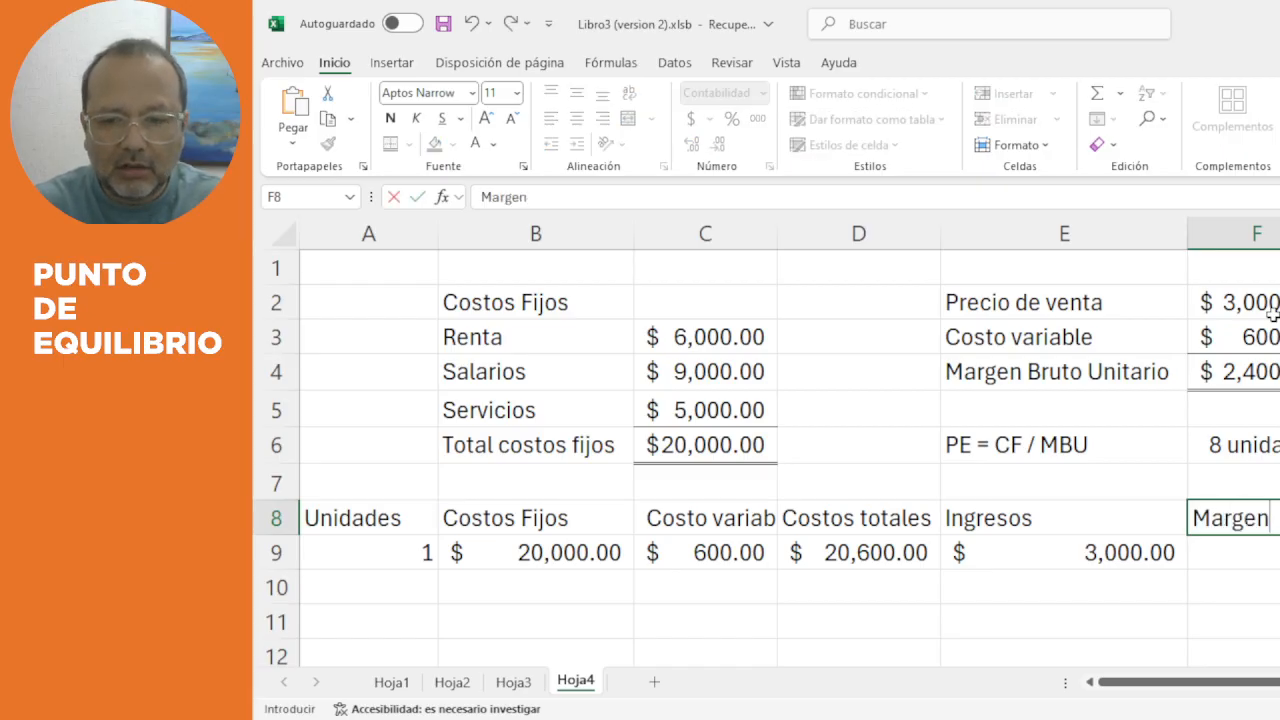
key(Return)
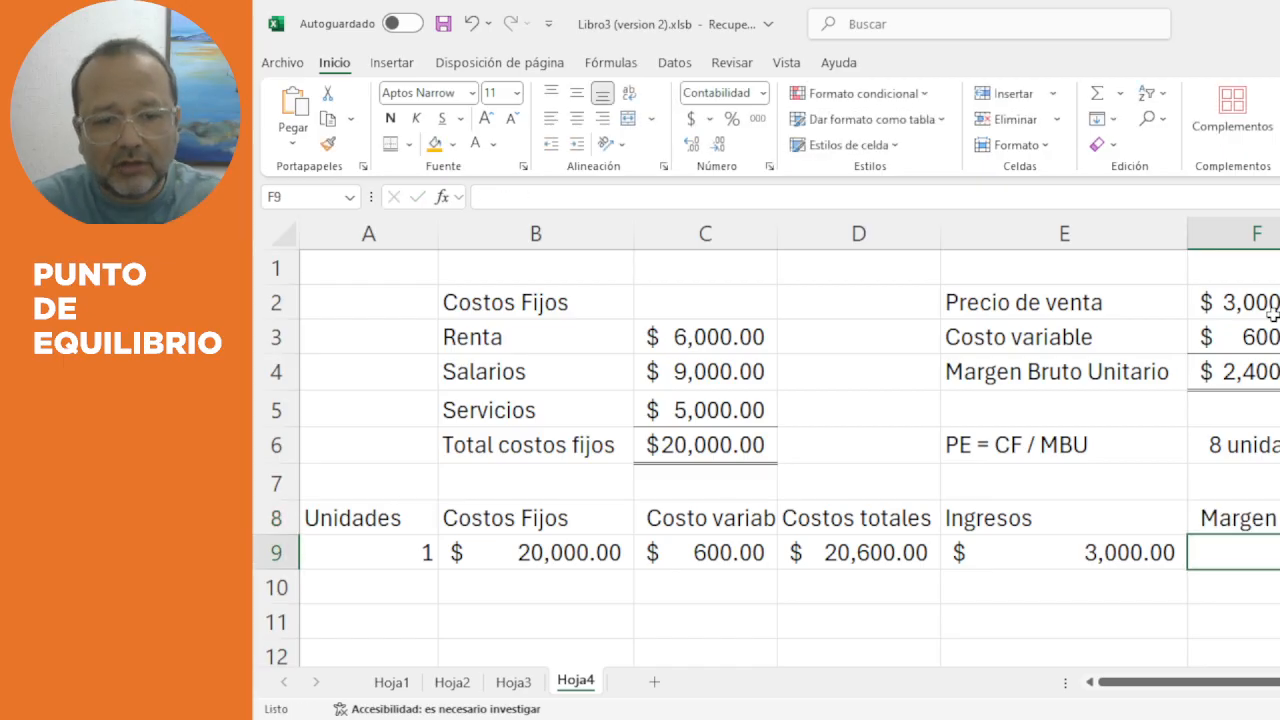
Calculate the margin in F9 as income minus total costs with the formula +E9-D9 and fit column F's width to its contents.
text(+)
key(Left)
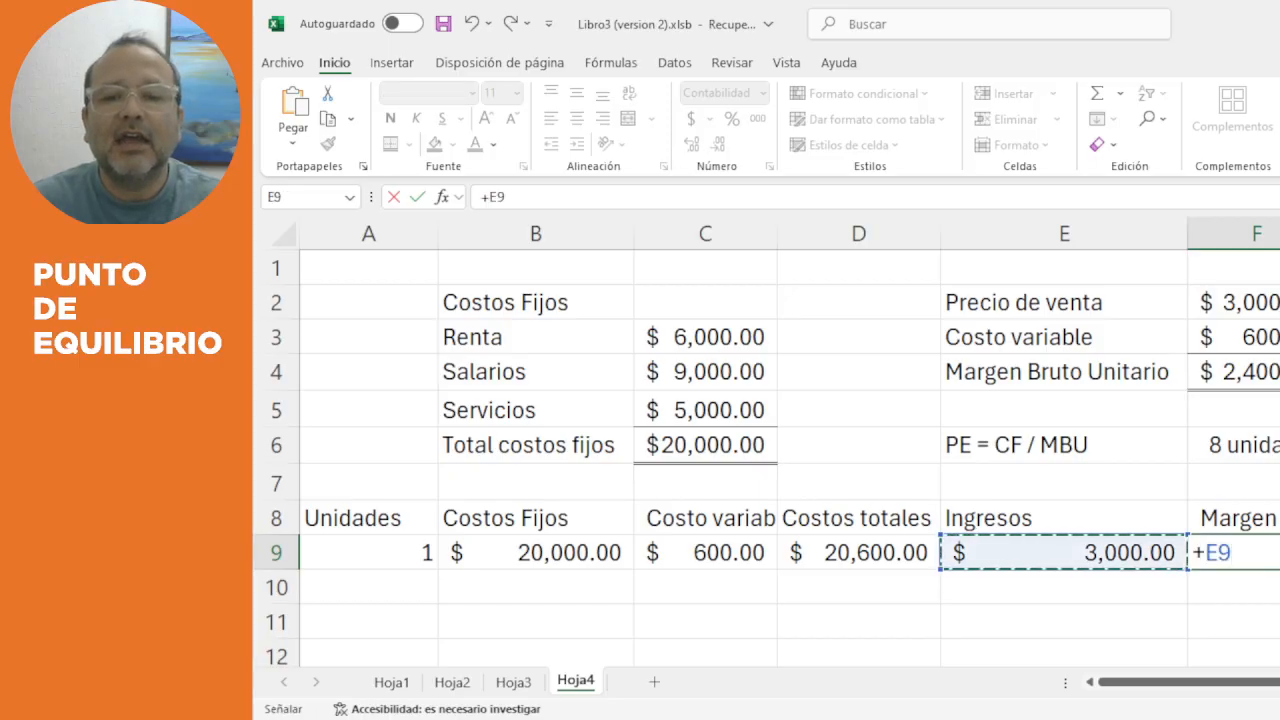
text(-)
key(Left)
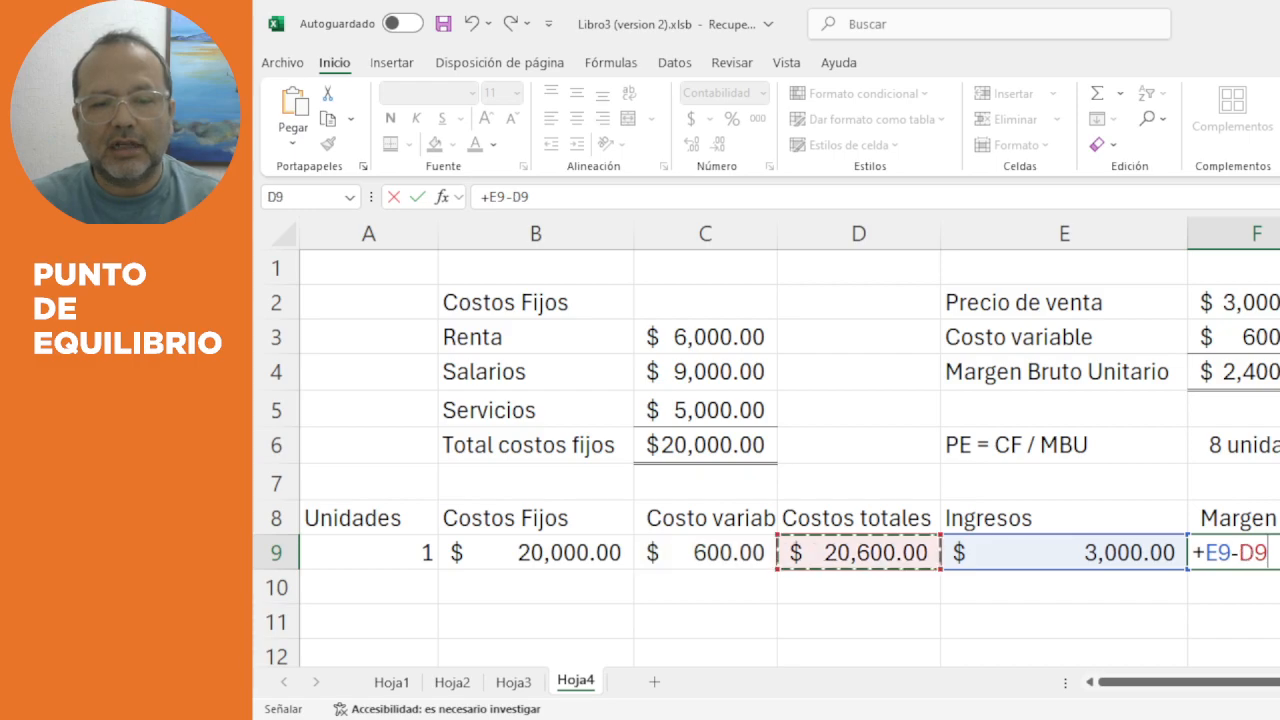
key(Return)
key(Up)
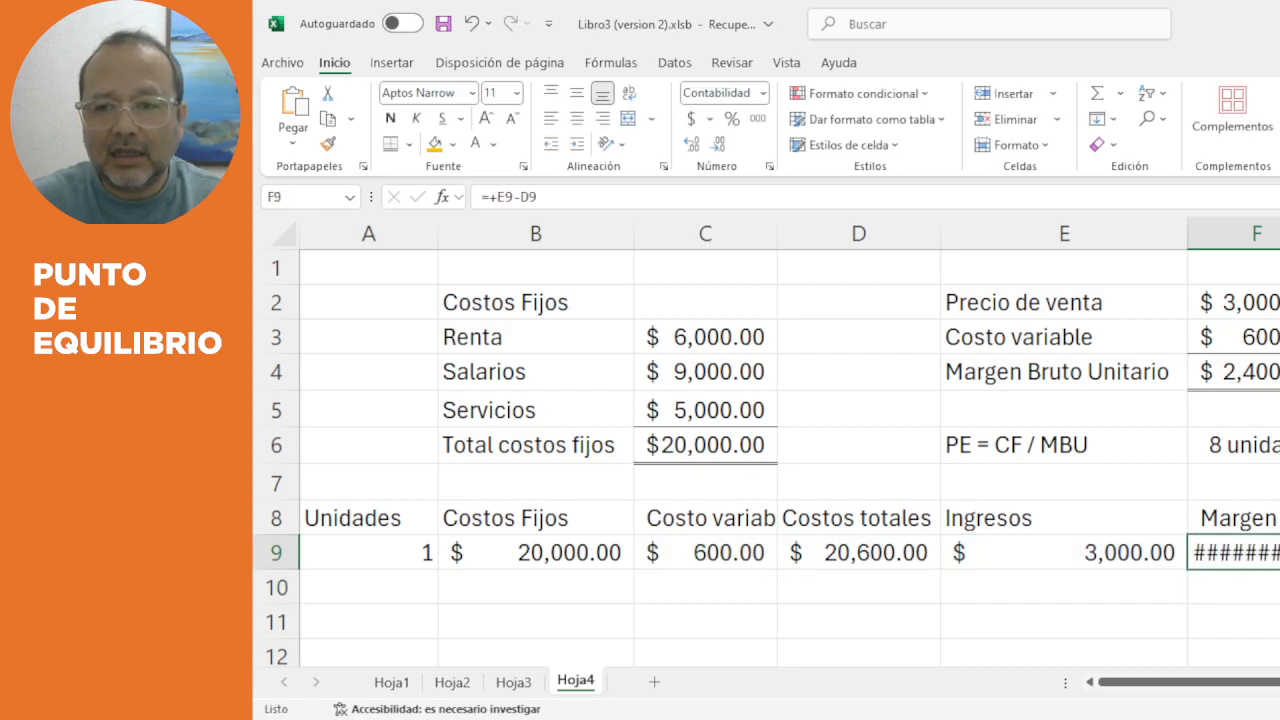
double_click(1279, 234)
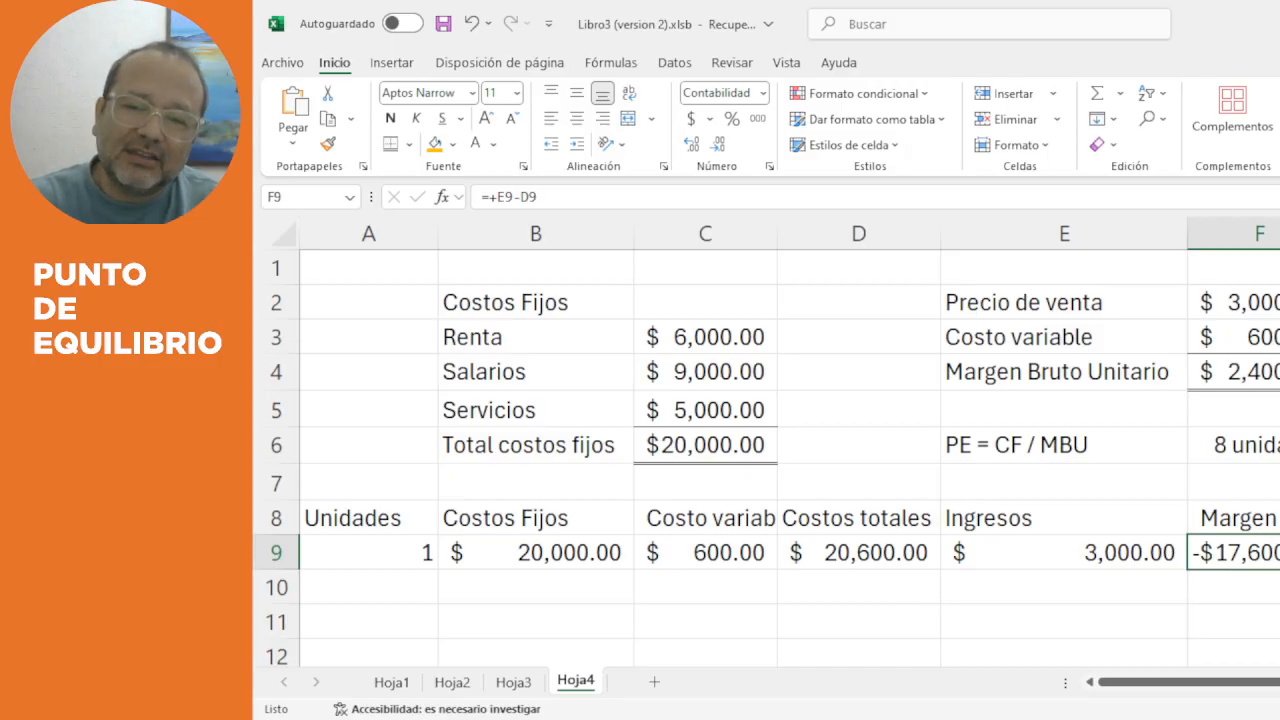
Start the second table row by calculating the units in A10 with the formula +A9+1.
key(Down)
key(Left)
key(Left)
key(Left)
key(Left)
key(Left)
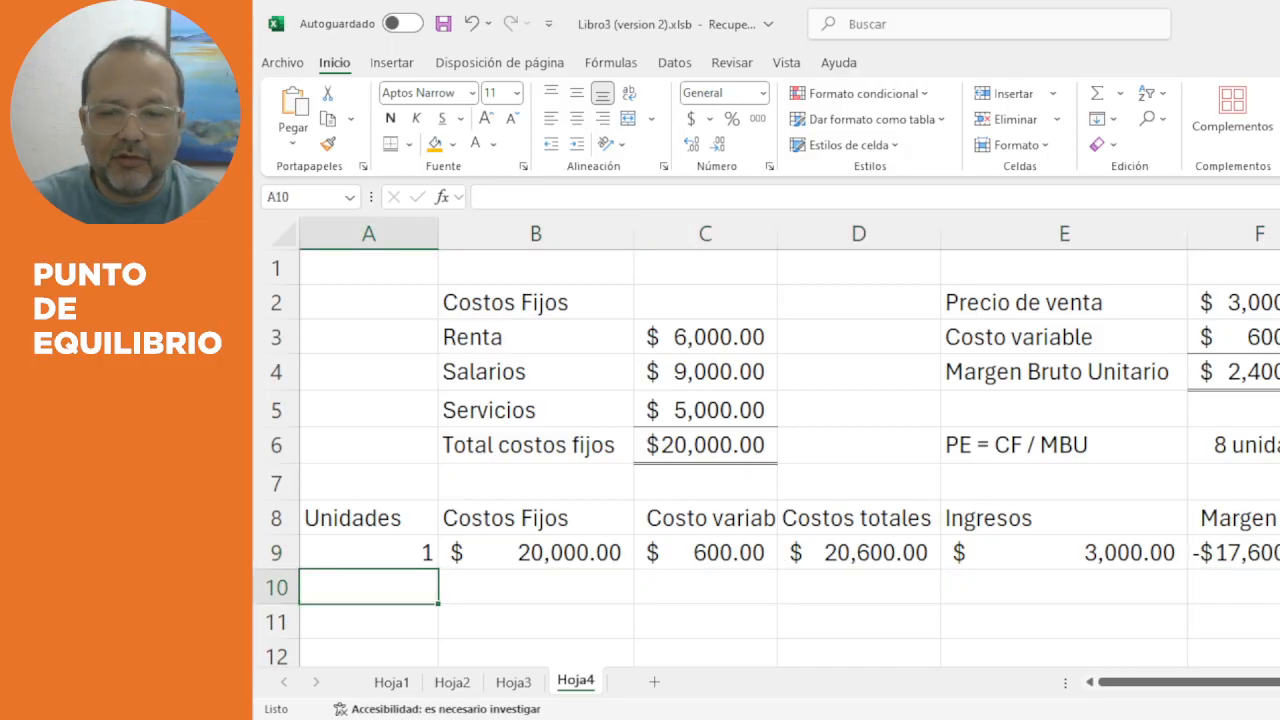
text(+)
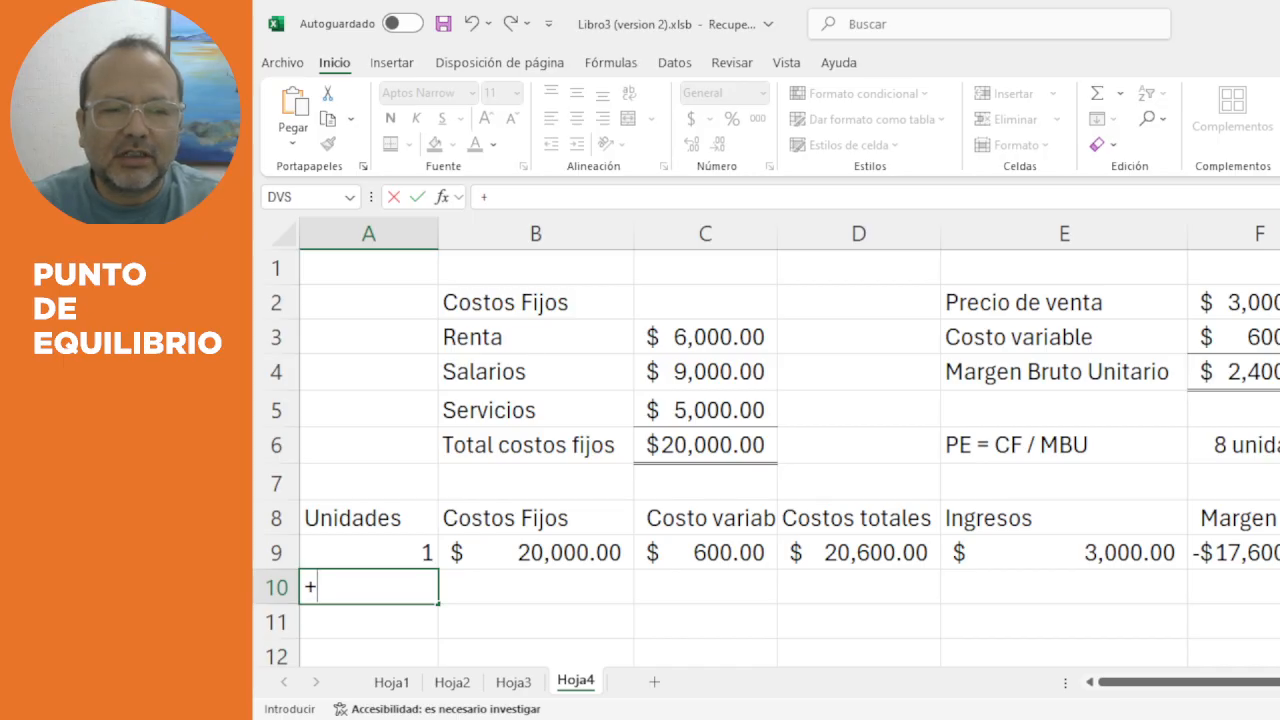
key(Up)
text(+1)
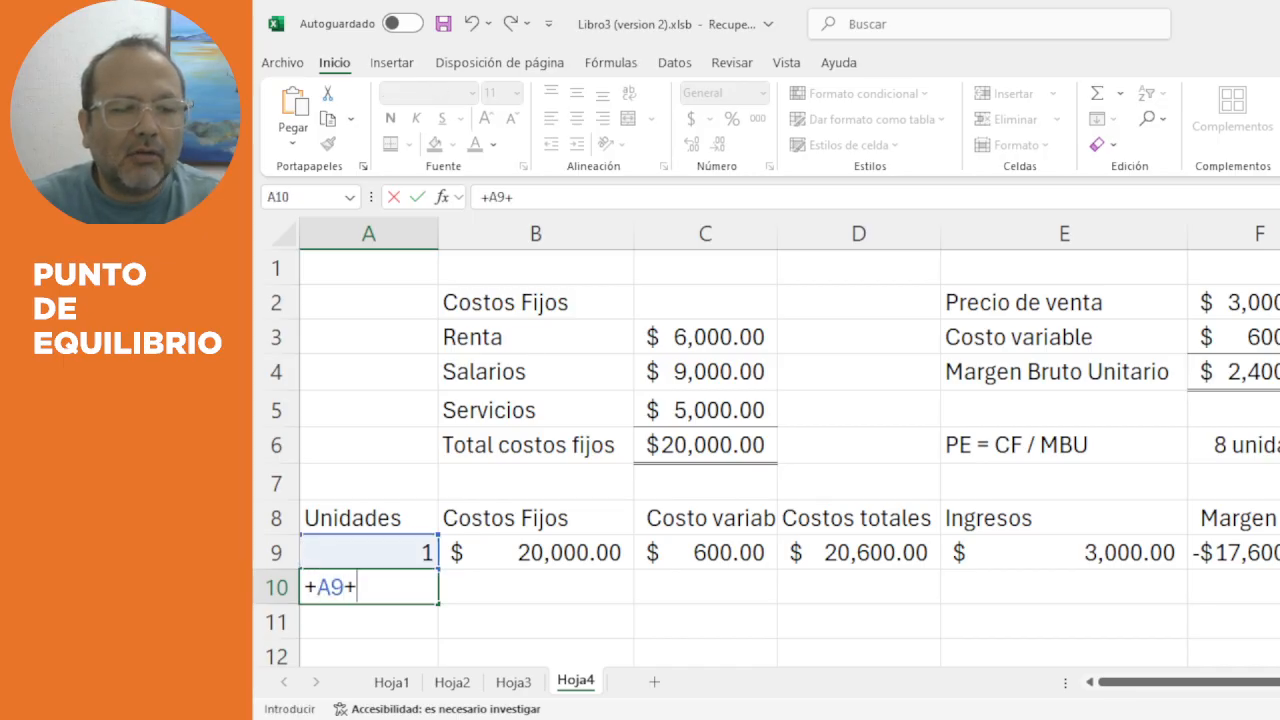
key(Return)
key(Up)
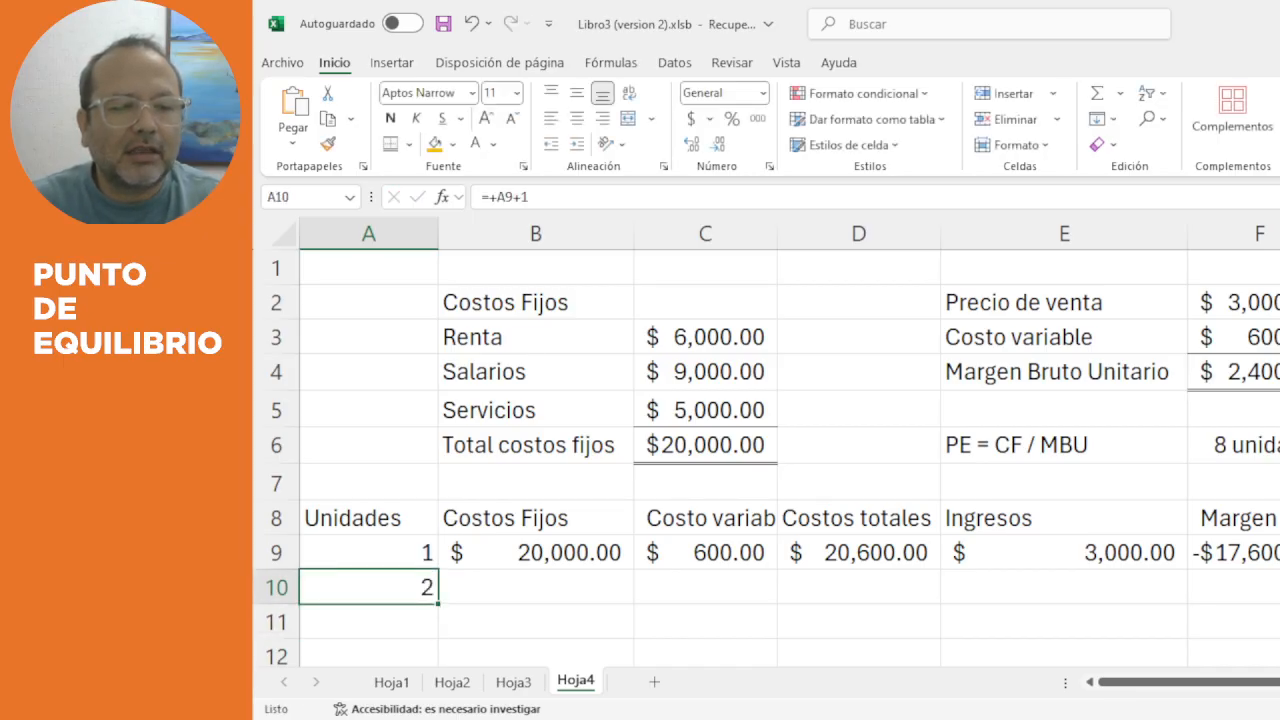
Carry the fixed costs down into B10 with a formula referencing B9.
key(Right)
text(+)
key(Up)
key(Return)
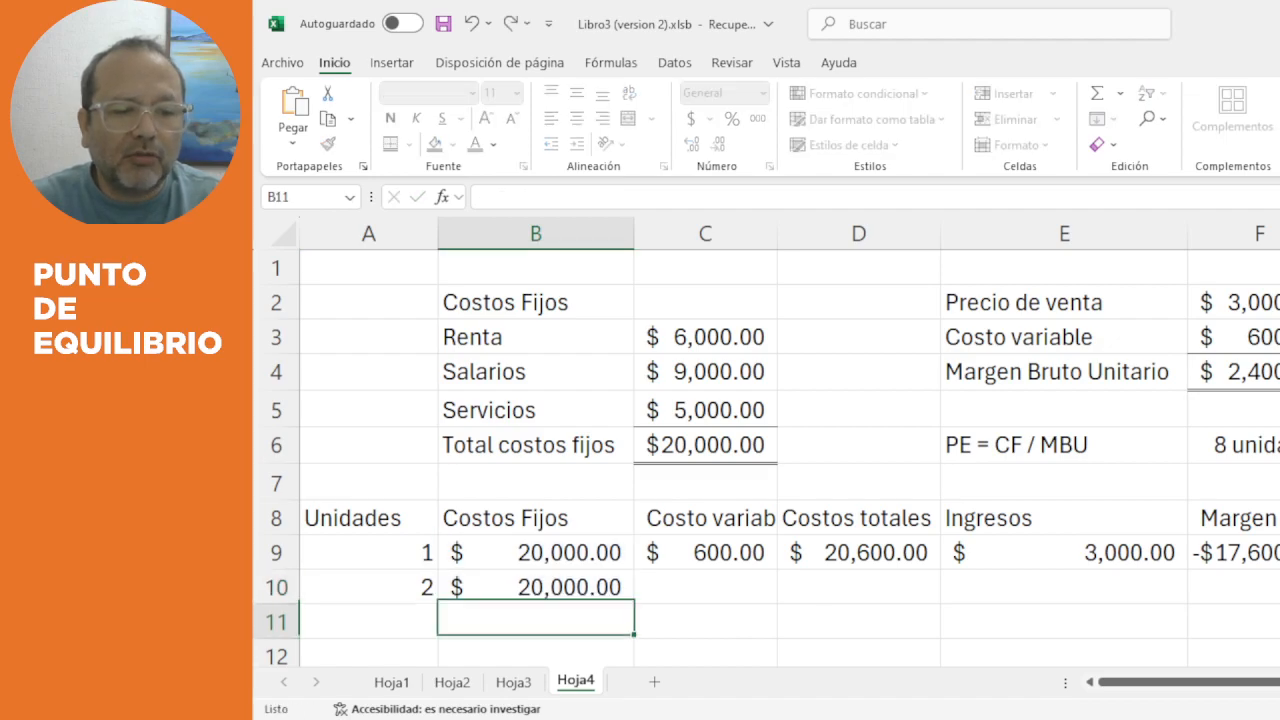
Enter the variable cost formula +F3*A10 in C10, multiplying the unit variable cost by the units.
key(Up)
key(Right)
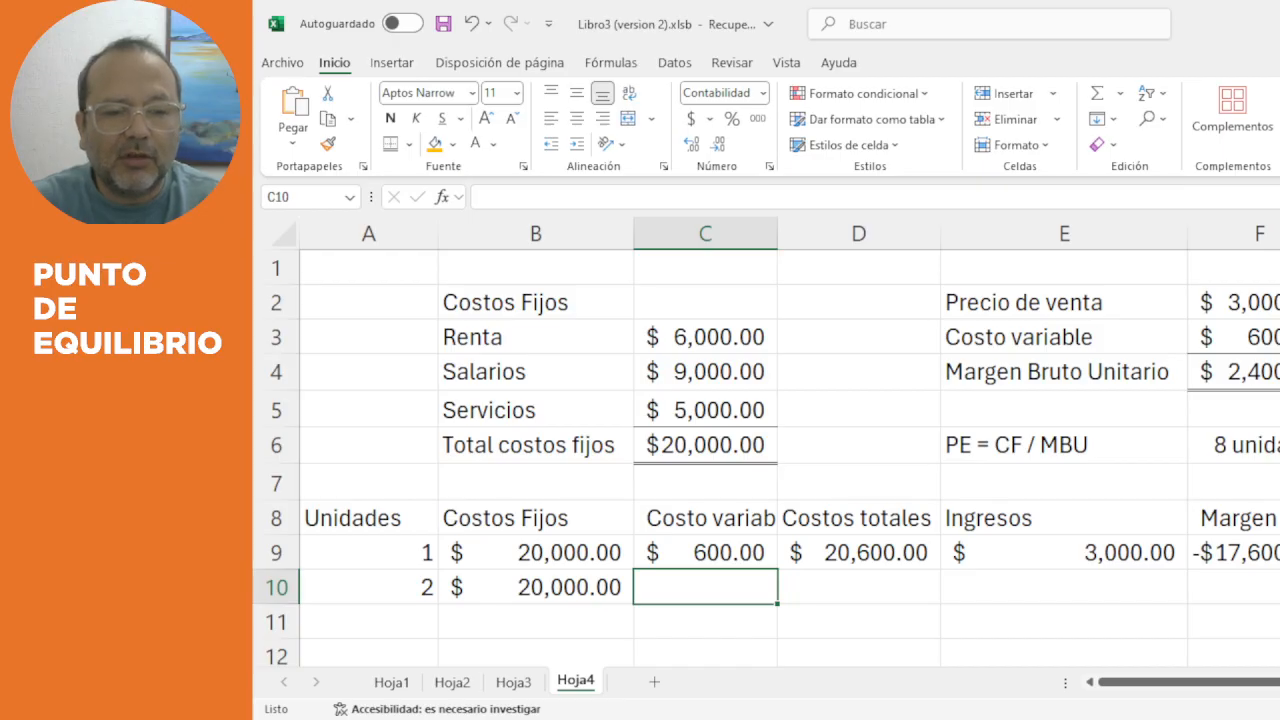
text(+)
key(Up)
key(Right)
key(Right)
key(Right)
key(Up)
key(Up)
key(Up)
key(Up)
key(Up)
key(Up)
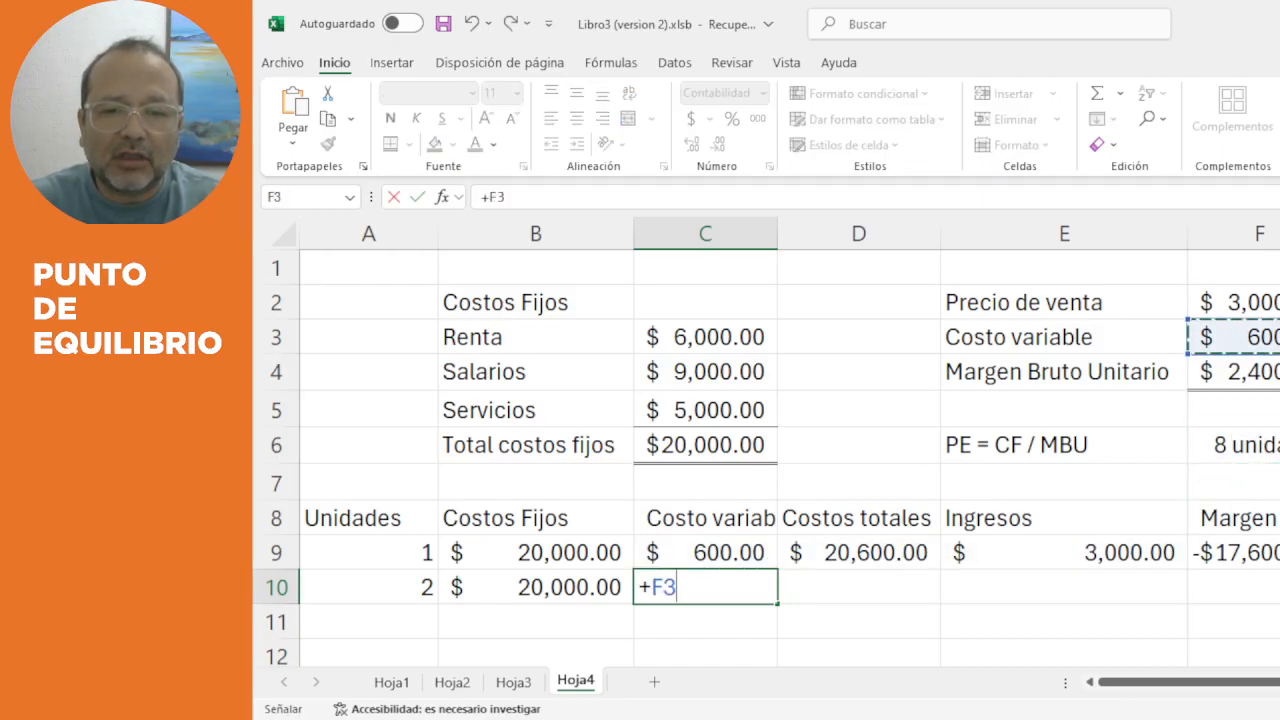
text(*)
key(Left)
key(Left)
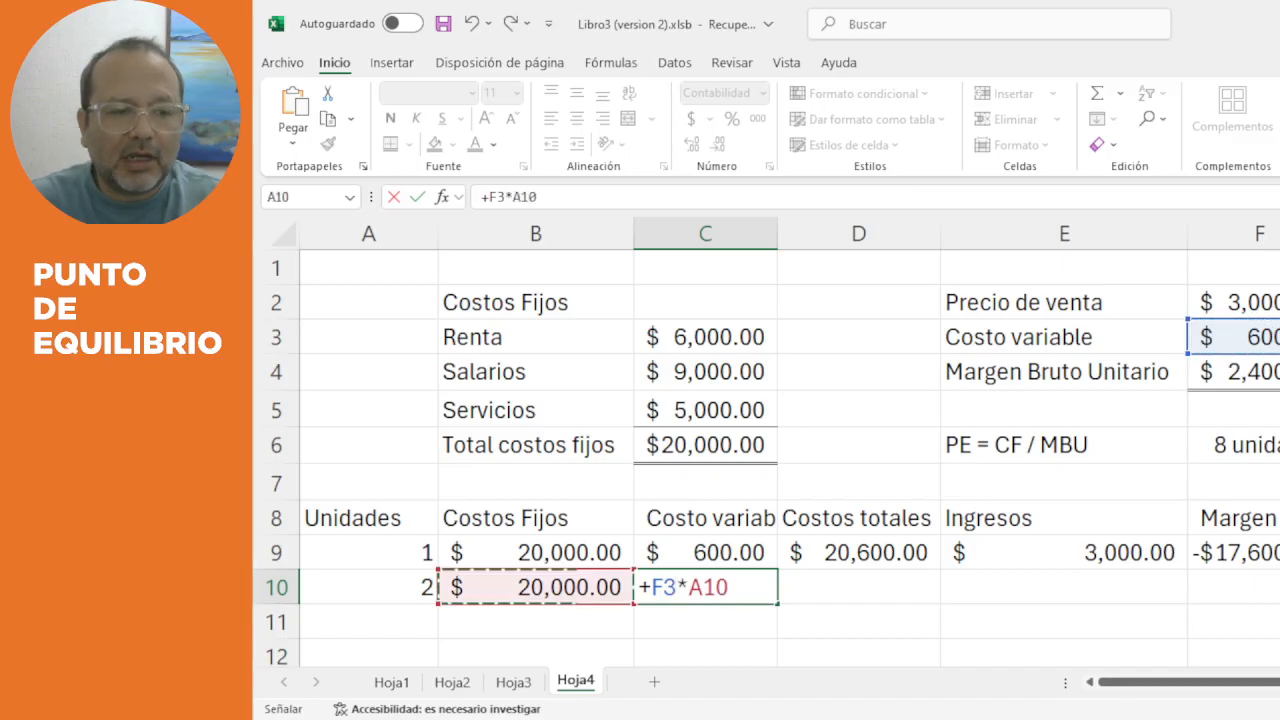
key(F4)
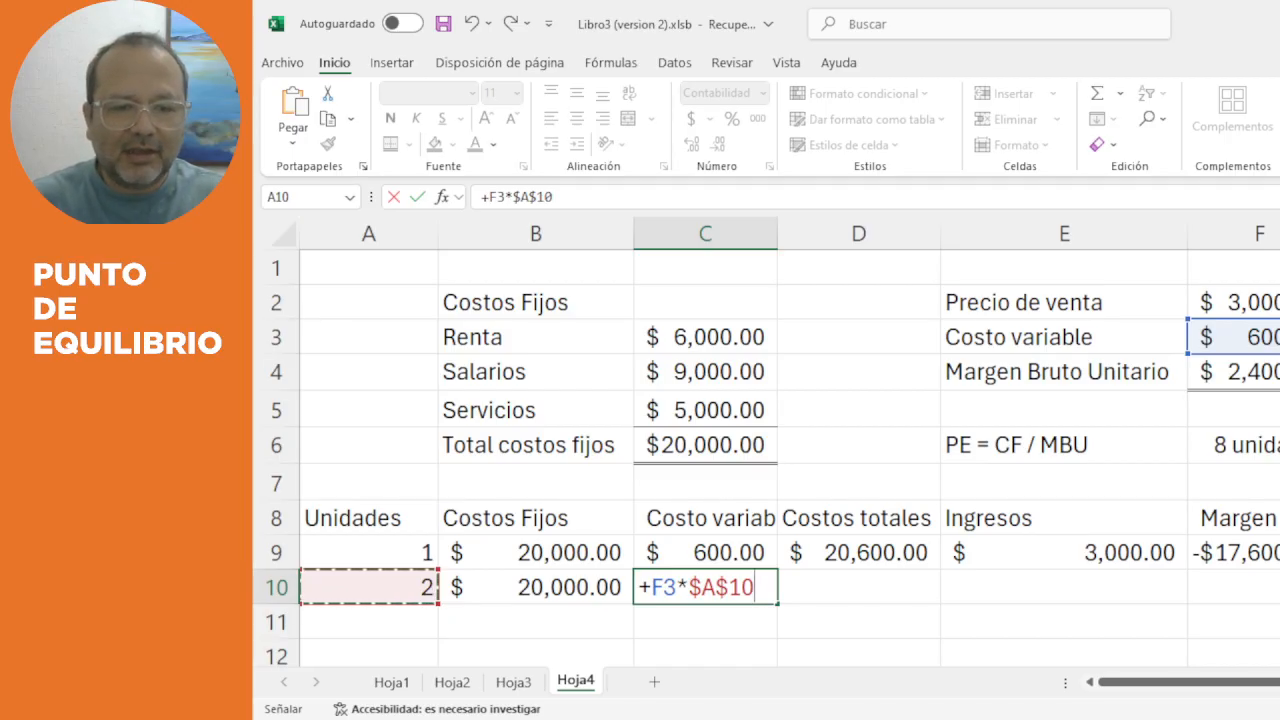
key(F4)
key(F4)
key(F4)
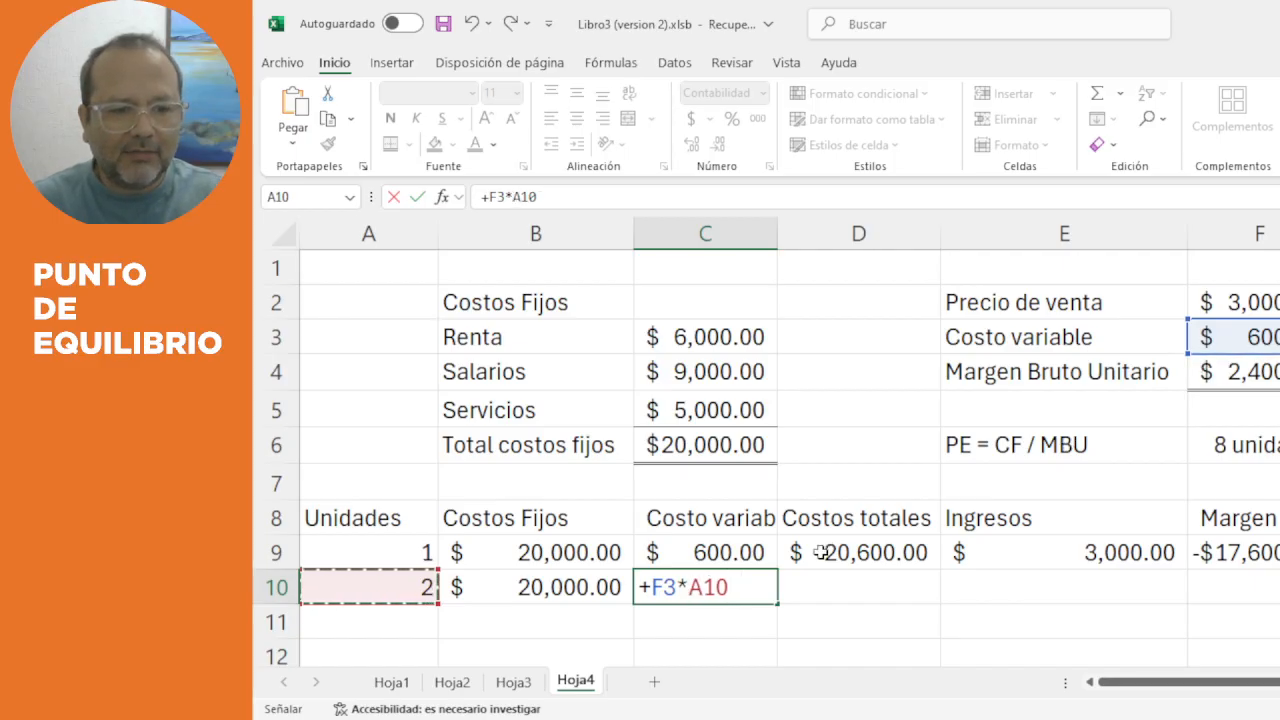
Make the F3 reference absolute in C10 so the formula reads +$F$3*A10.
click(665, 587)
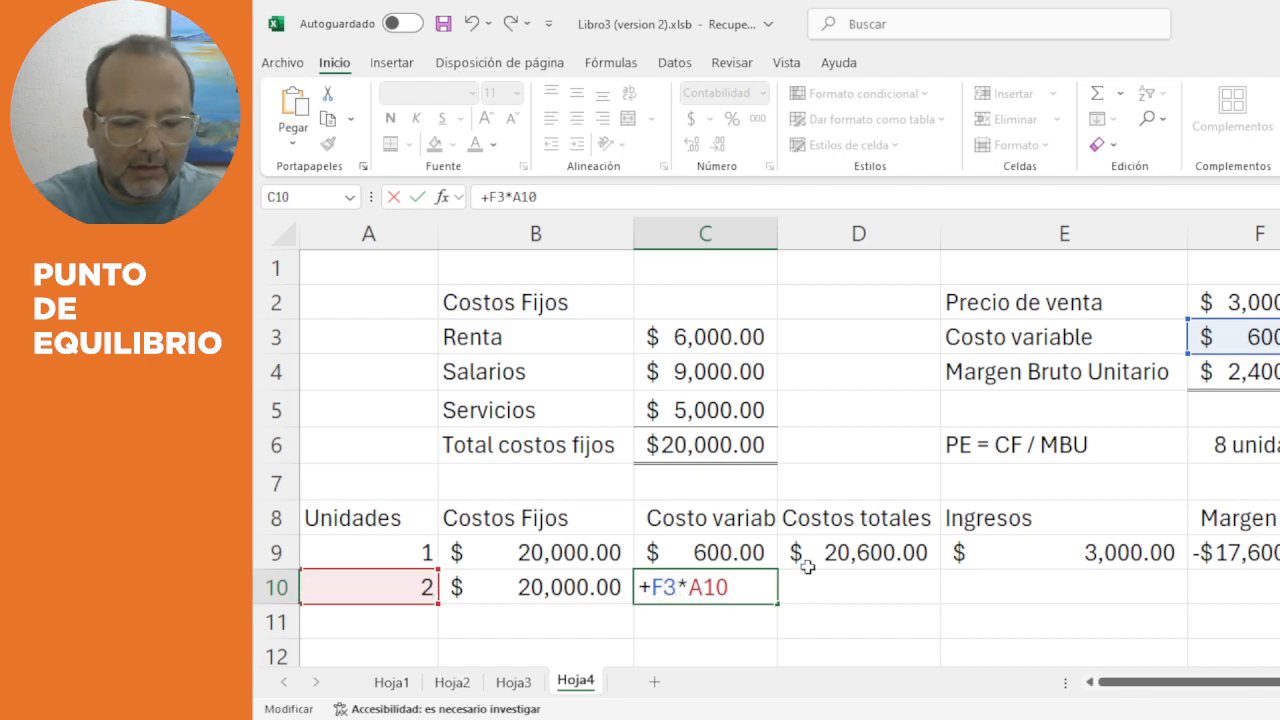
key(F4)
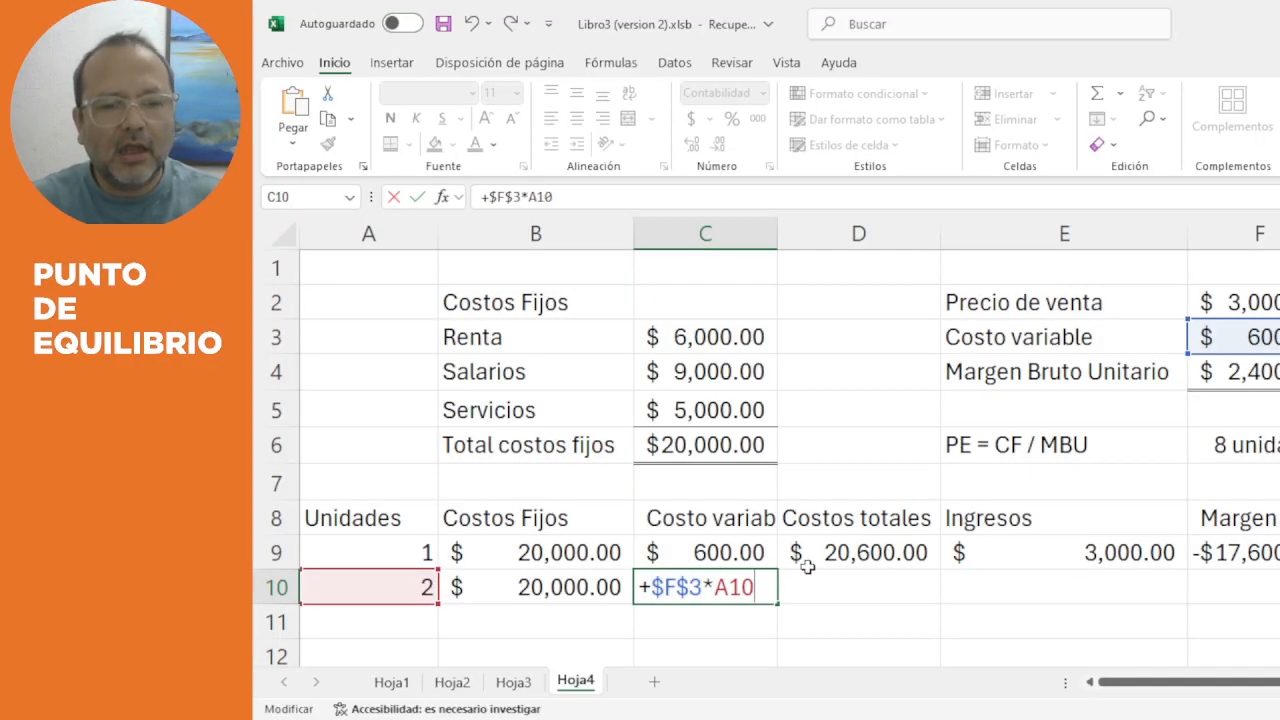
key(Return)
key(Up)
Calculate the total costs in D10 with the formula +B10+C10.
click(810, 575)
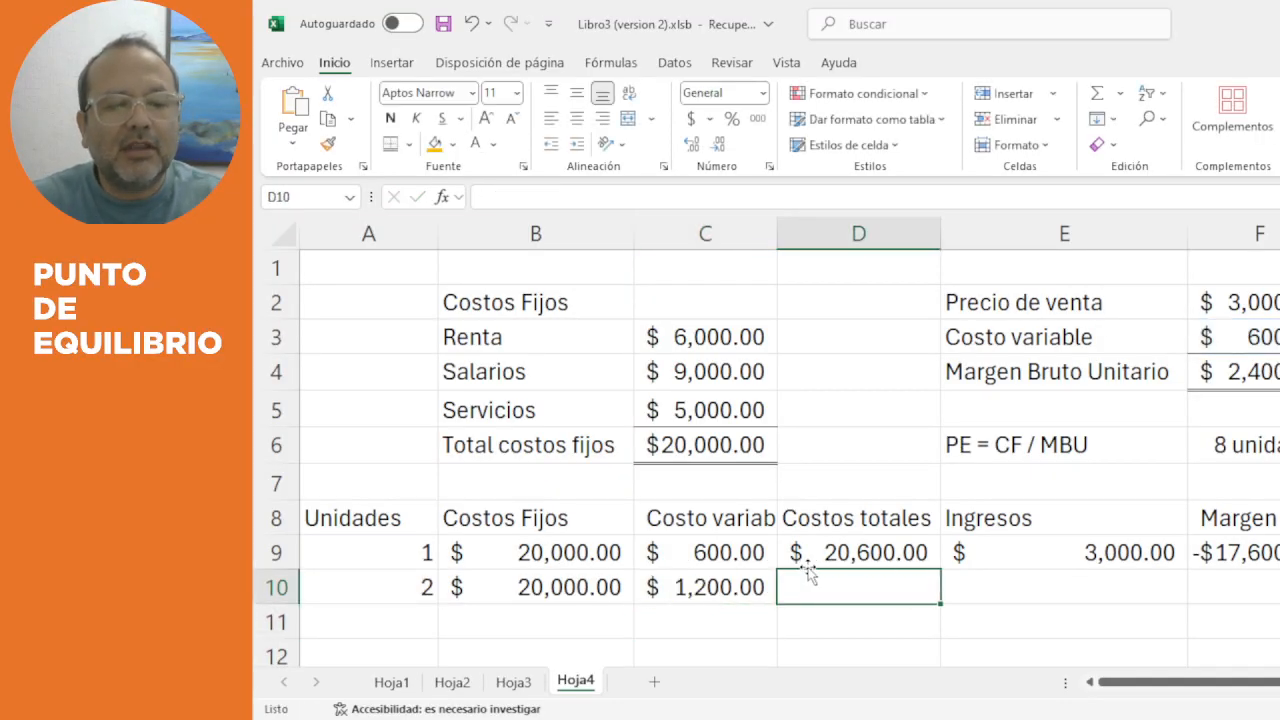
key(Left)
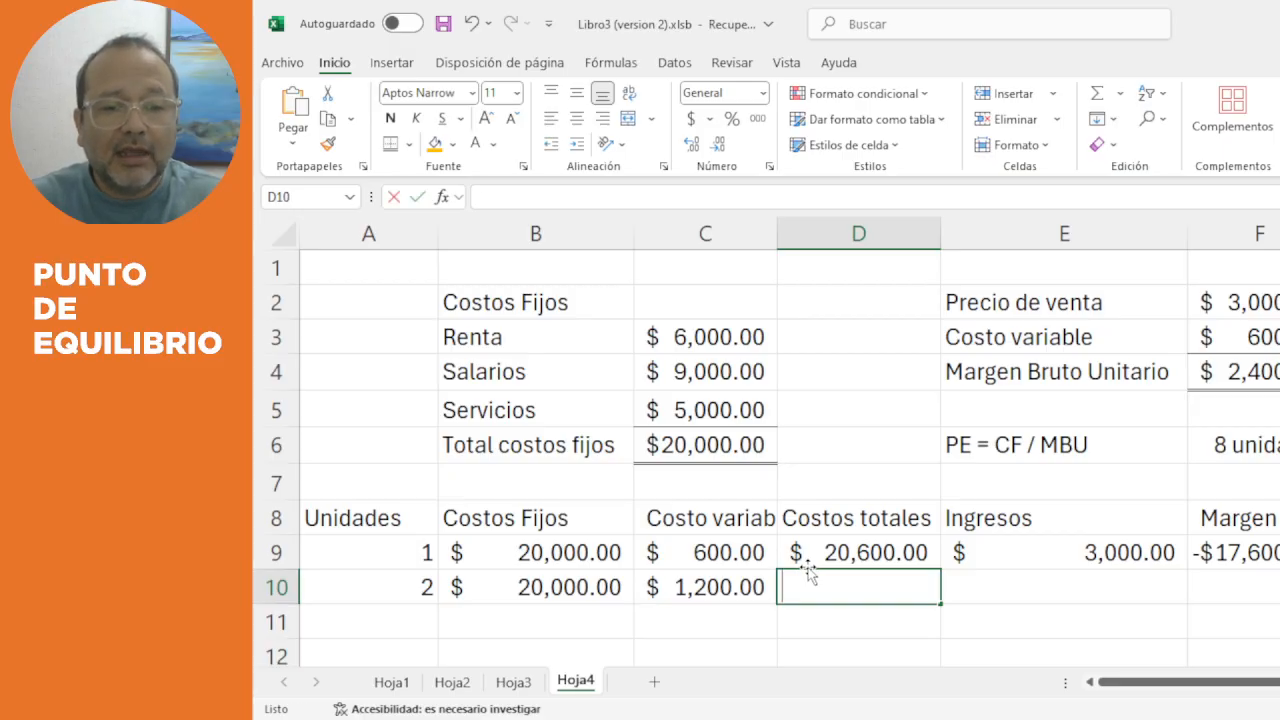
text(+)
key(Left)
key(Left)
text(+)
key(Left)
key(Return)
click(808, 572)
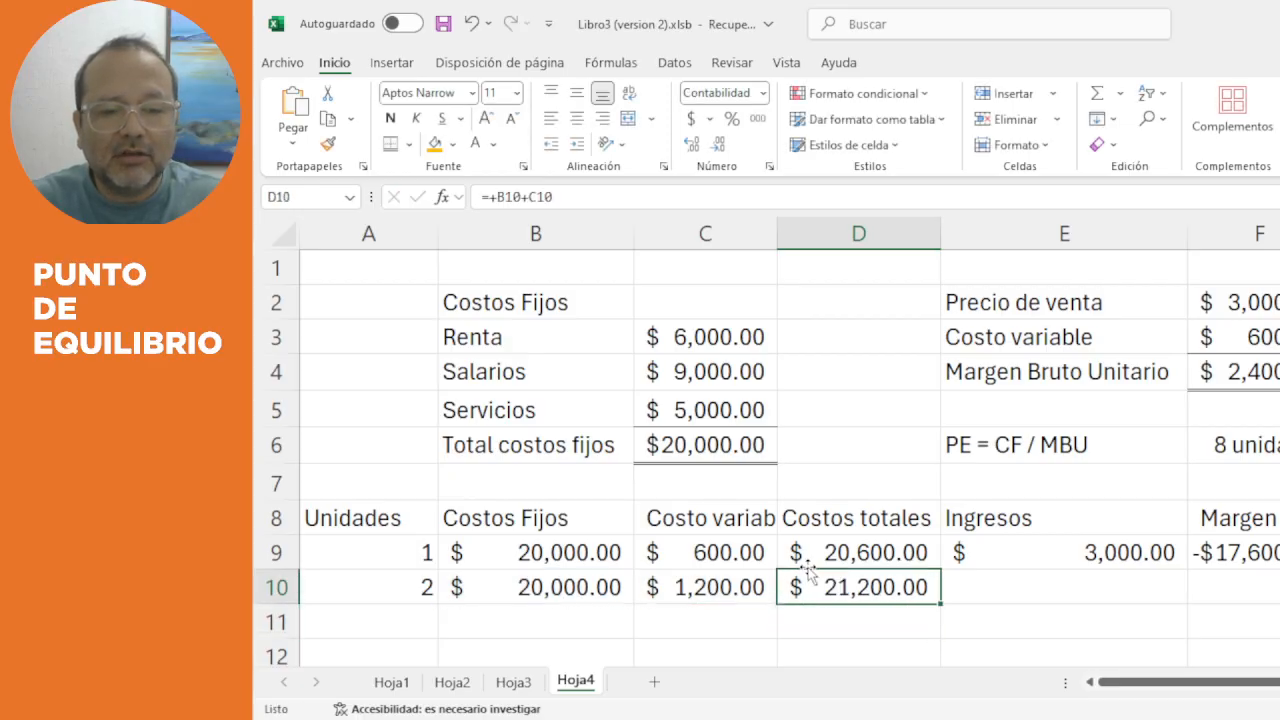
Check the income formula in E9 and calculate E10 with =A10*$F$2, keeping the selling price reference absolute.
key(Right)
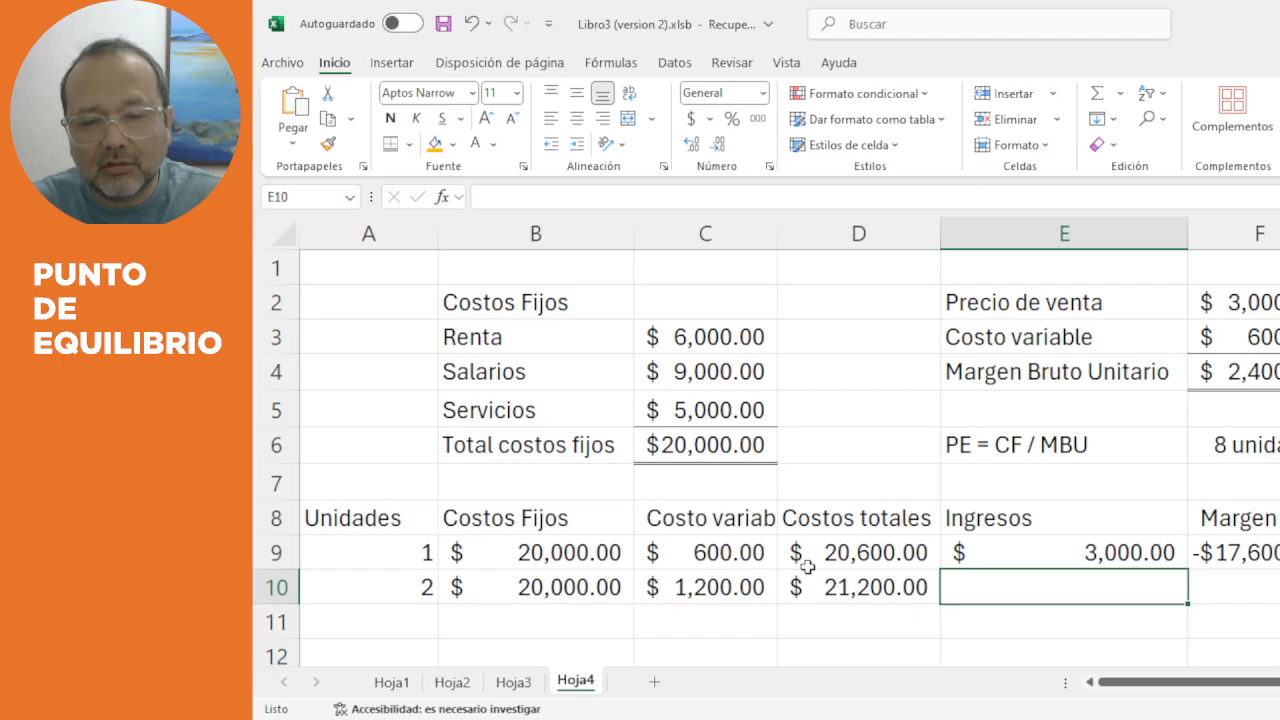
key(Up)
key(F2)
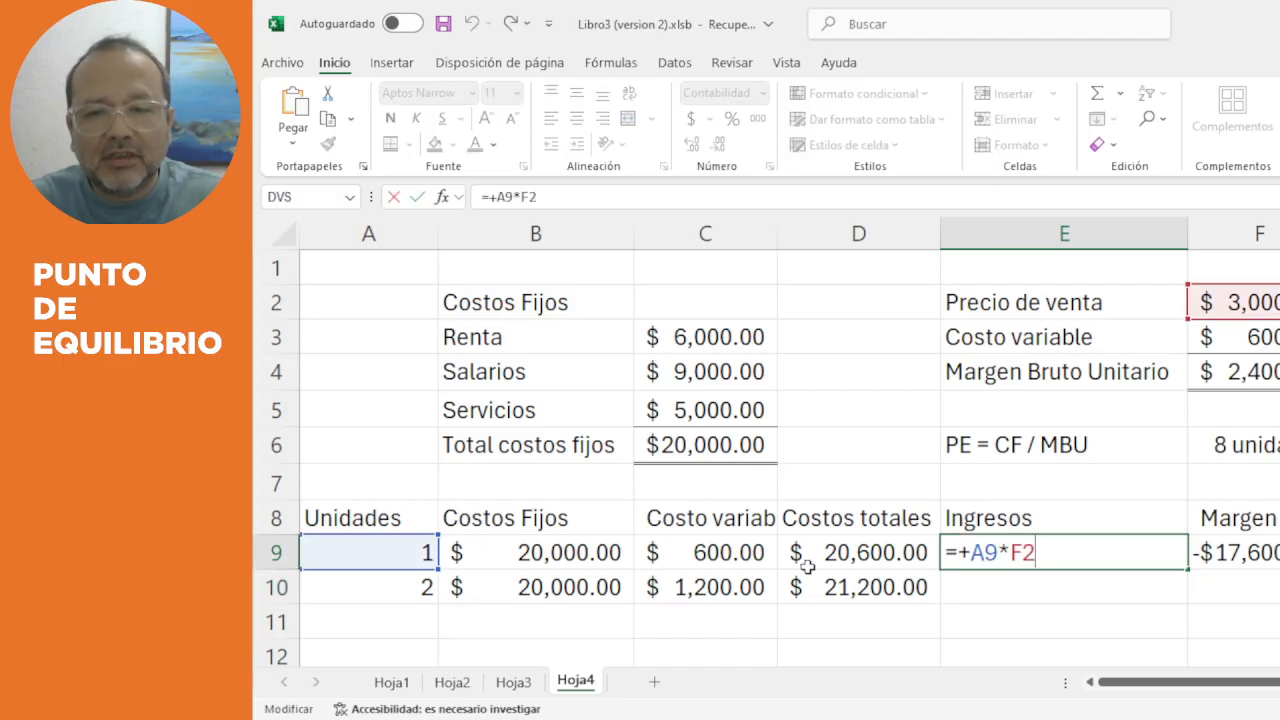
key(Return)
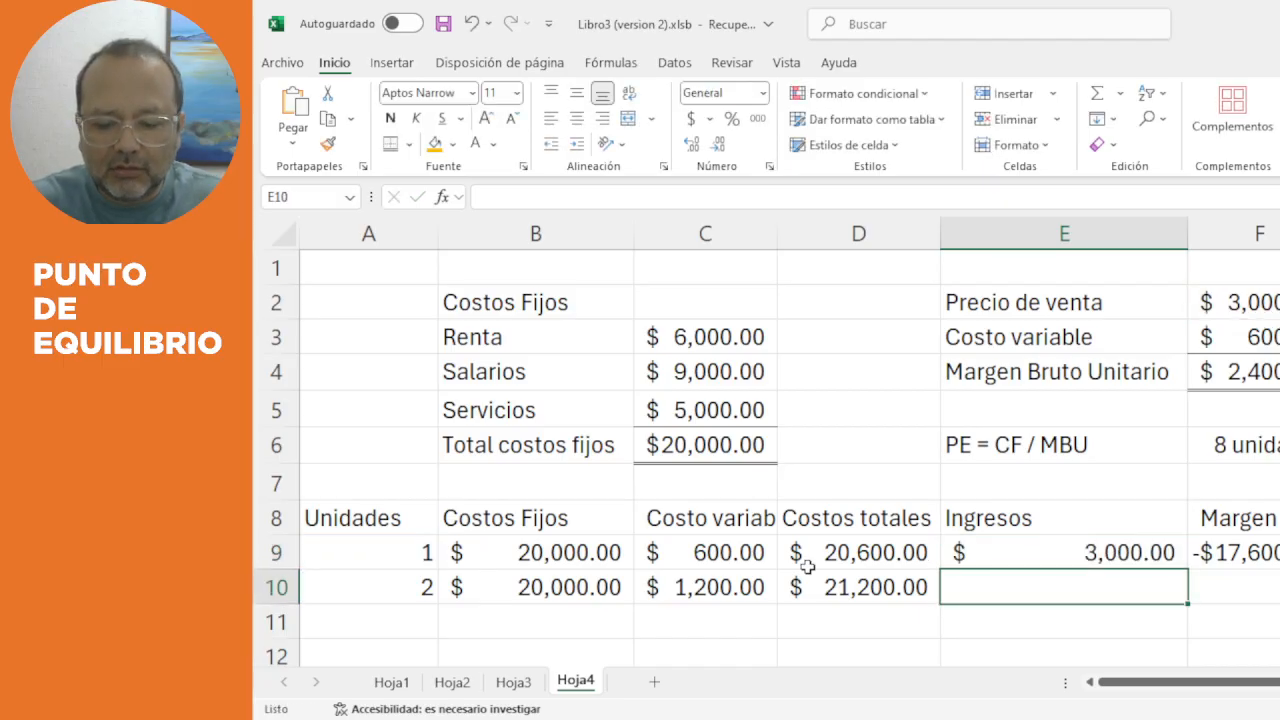
text(=)
key(Left)
key(Left)
key(Left)
key(Left)
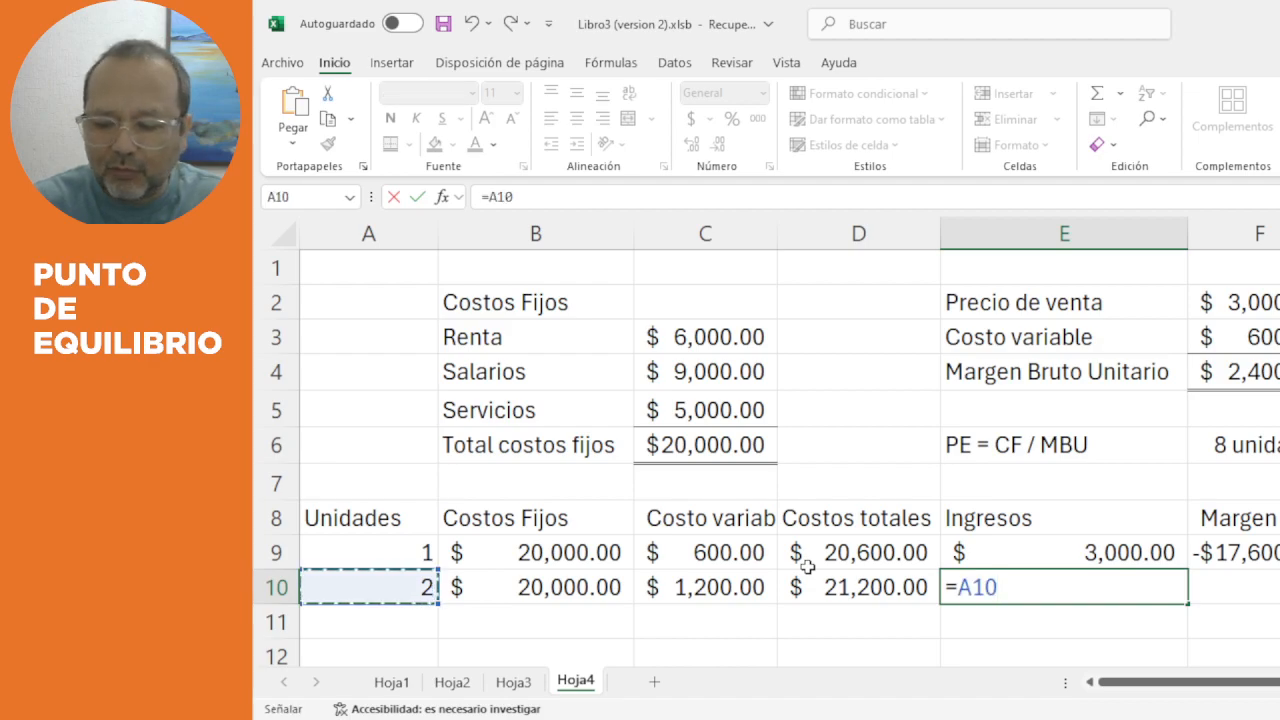
text(*)
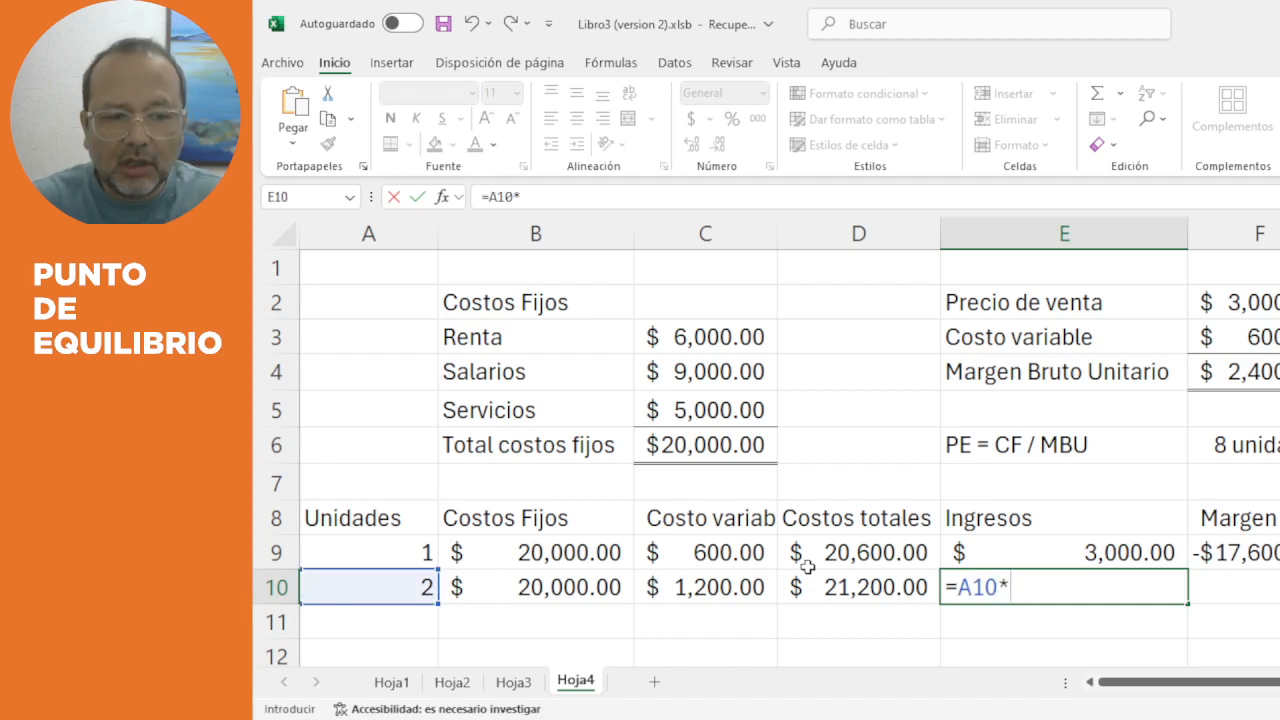
click(1192, 300)
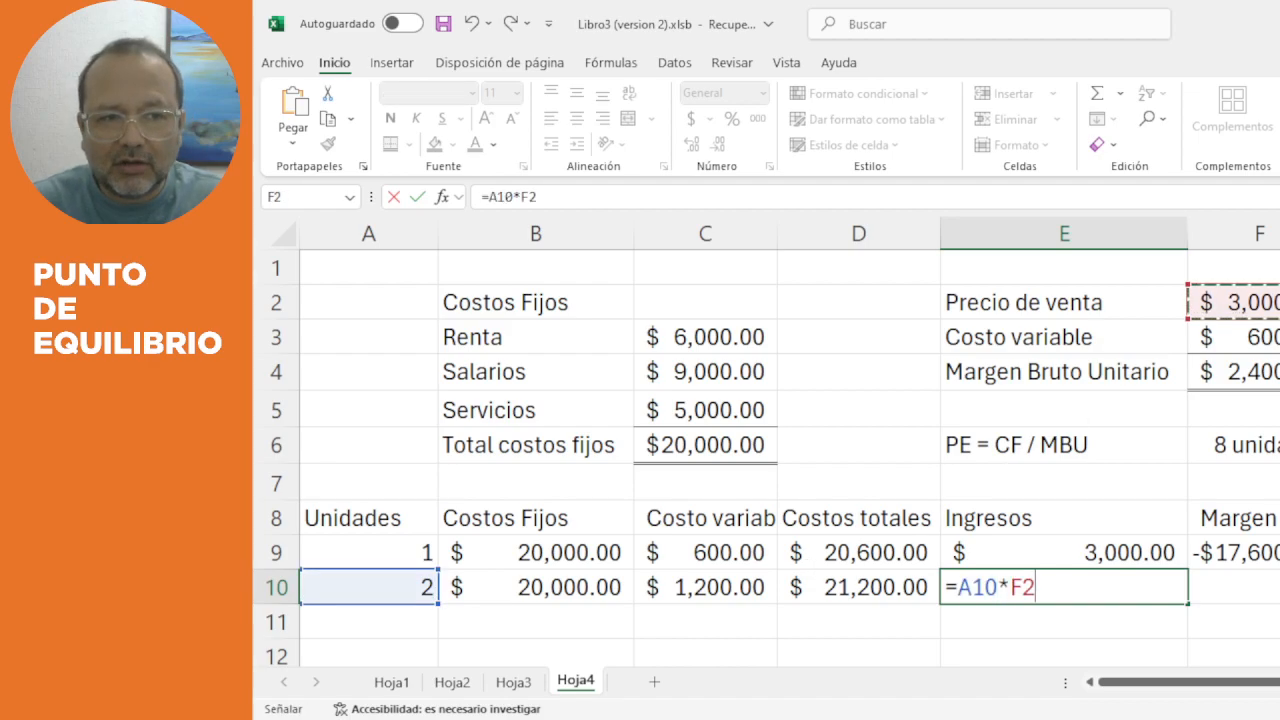
key(F4)
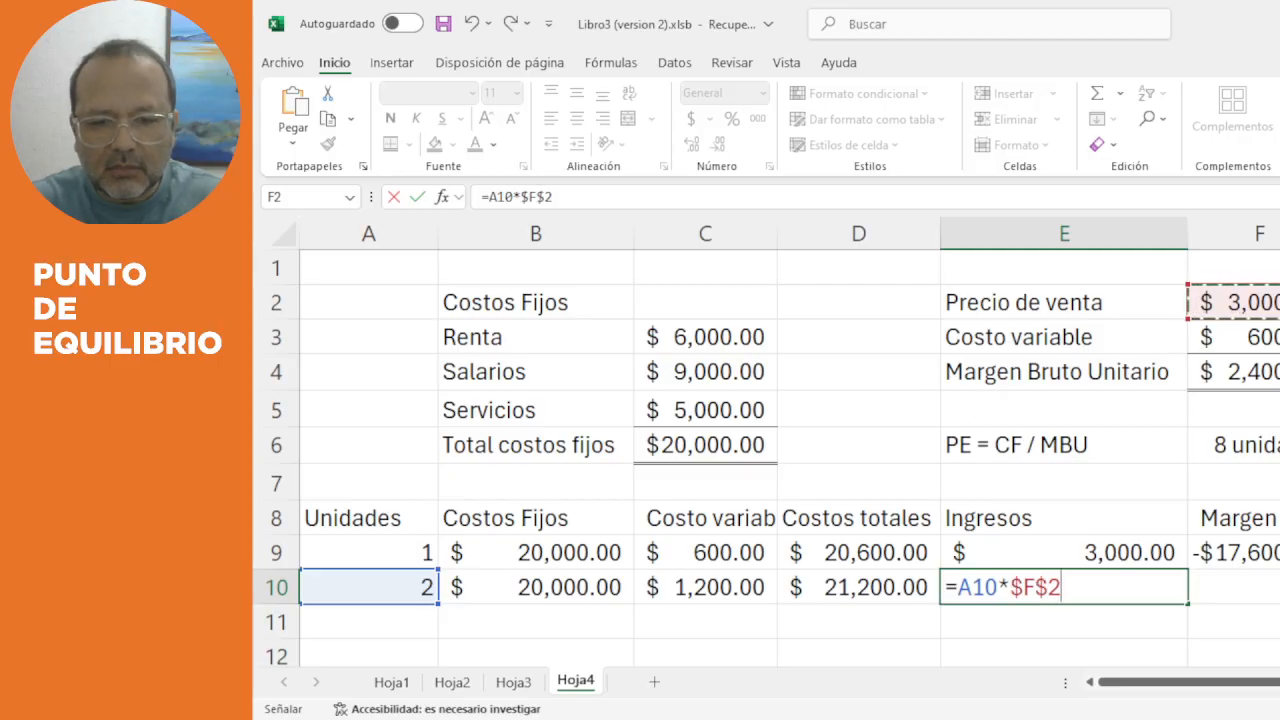
key(Tab)
key(Left)
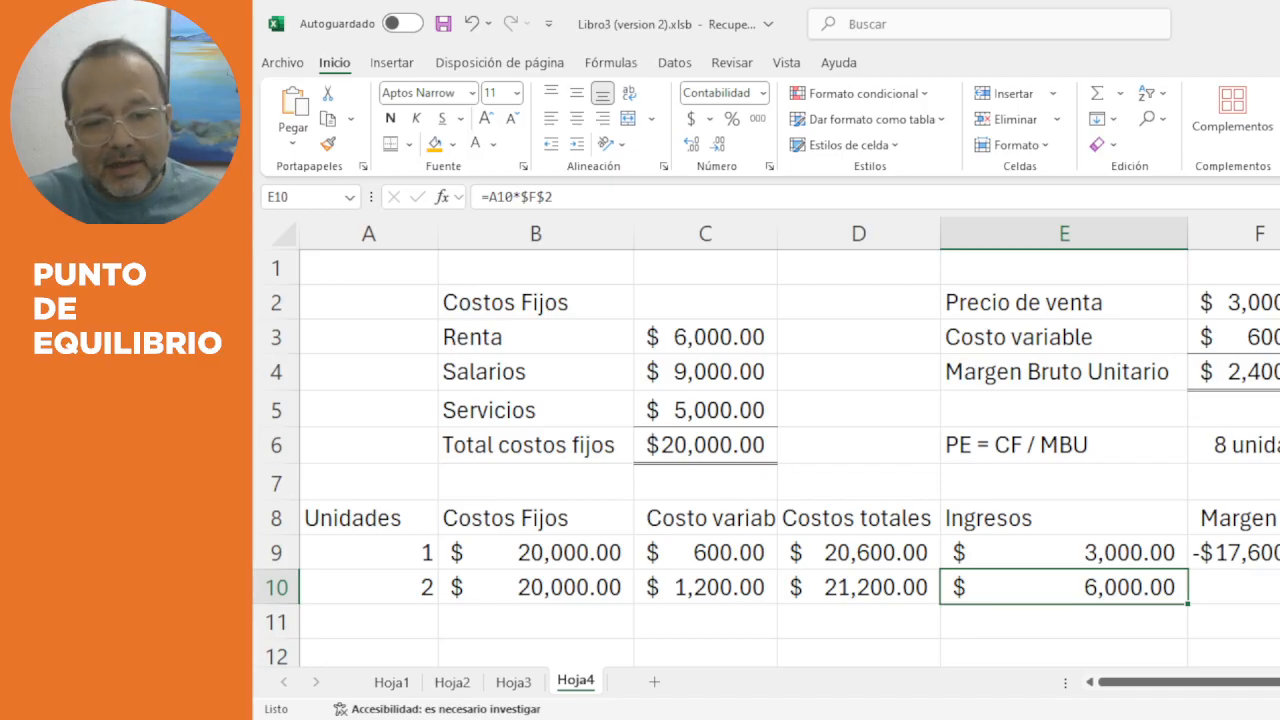
Calculate the margin in F10 with the formula +E10-D10.
key(Right)
text(+)
key(Left)
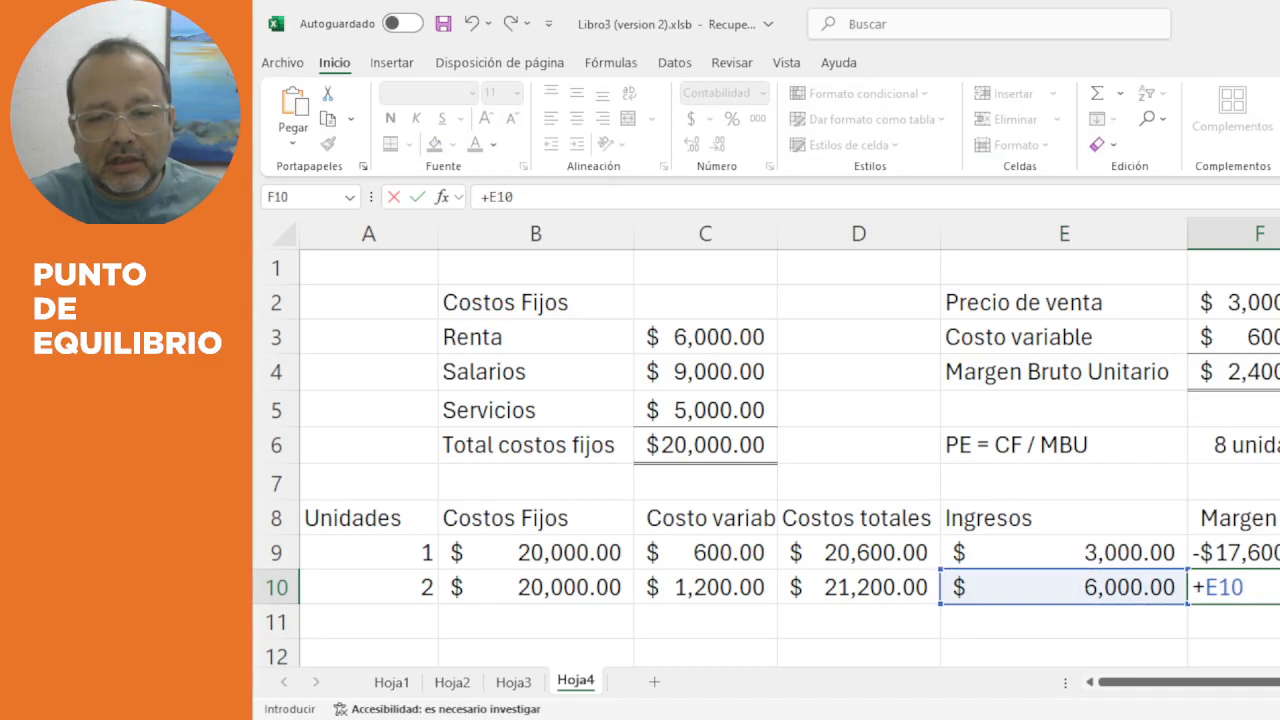
text(-)
key(Left)
key(Left)
key(Return)
key(Up)
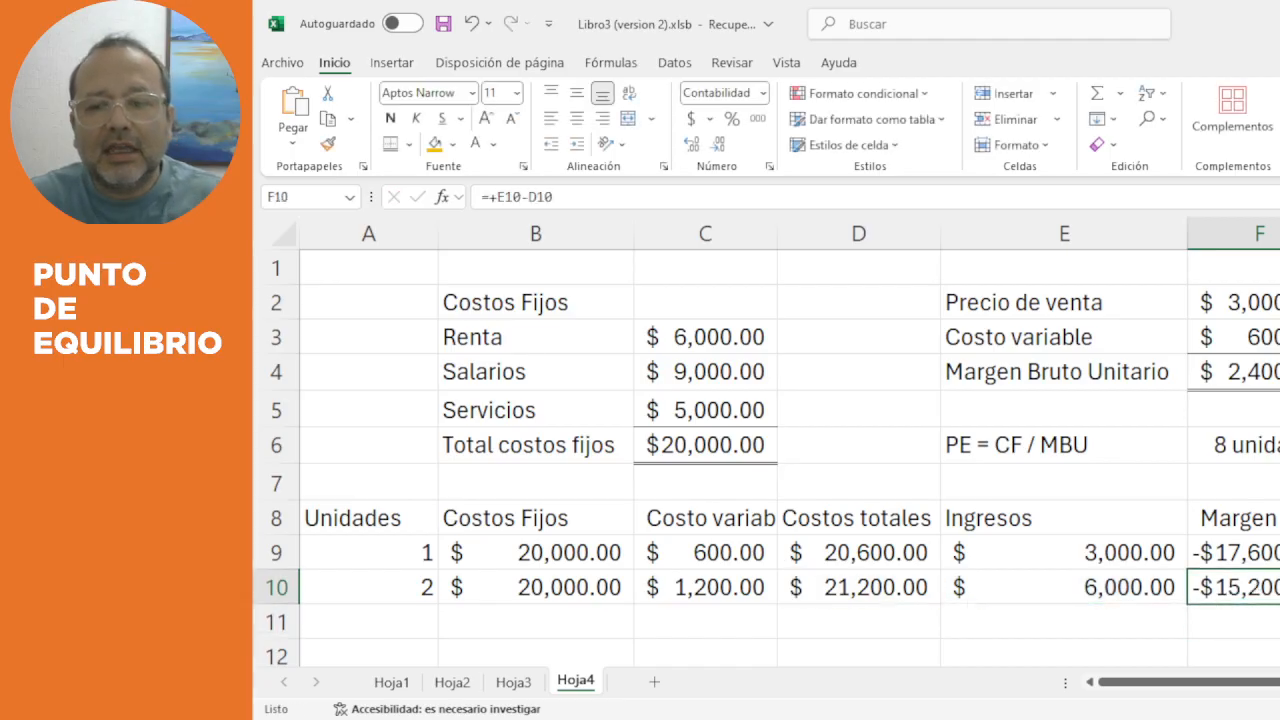
Copy the formulas of A10:F10 down through row 21 to extend the table to 13 units.
key(Left)
key(Left)
key(Left)
key(Left)
key(Left)
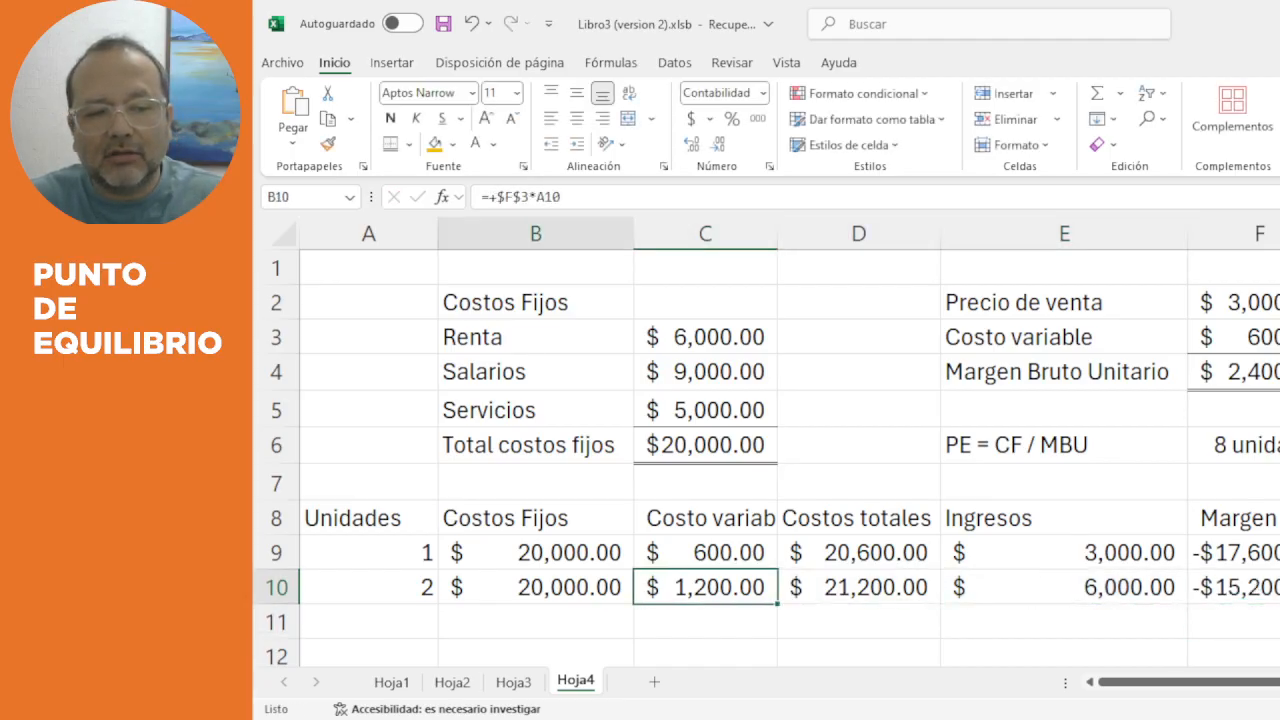
key(shift+Right)
key(shift+Right)
key(shift+Right)
key(shift+Right)
key(shift+Right)
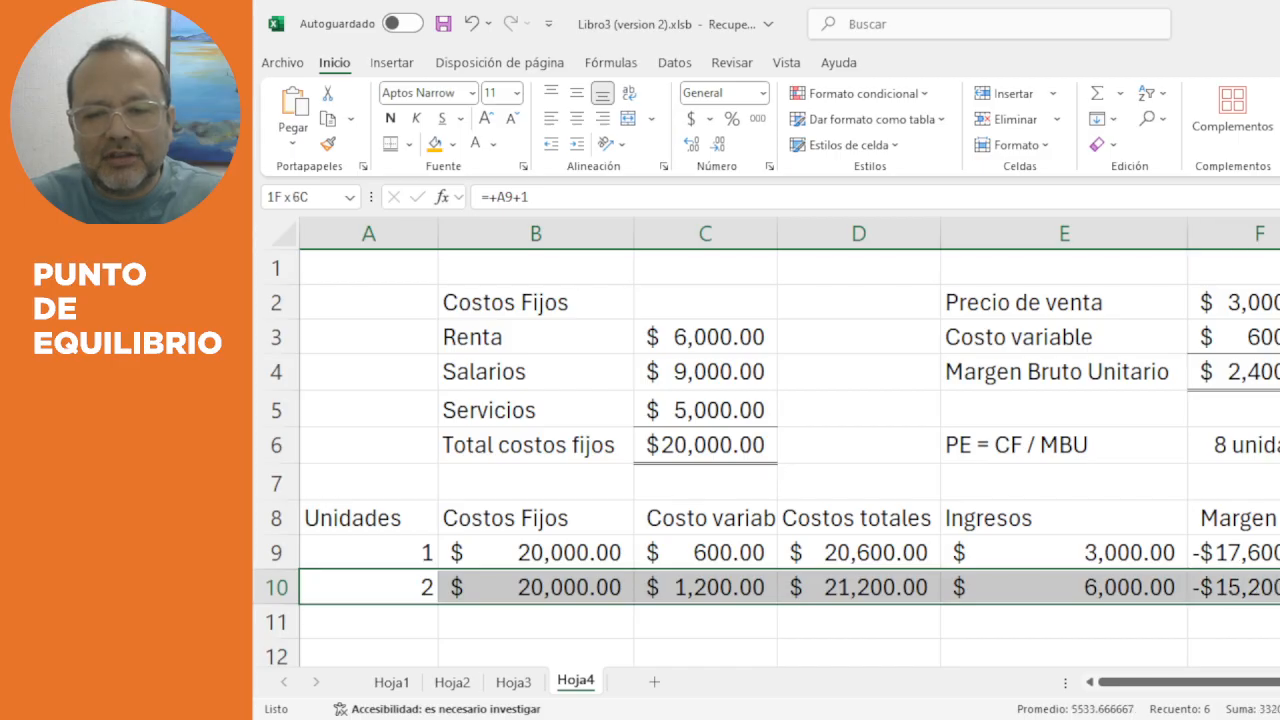
key(ctrl+c)
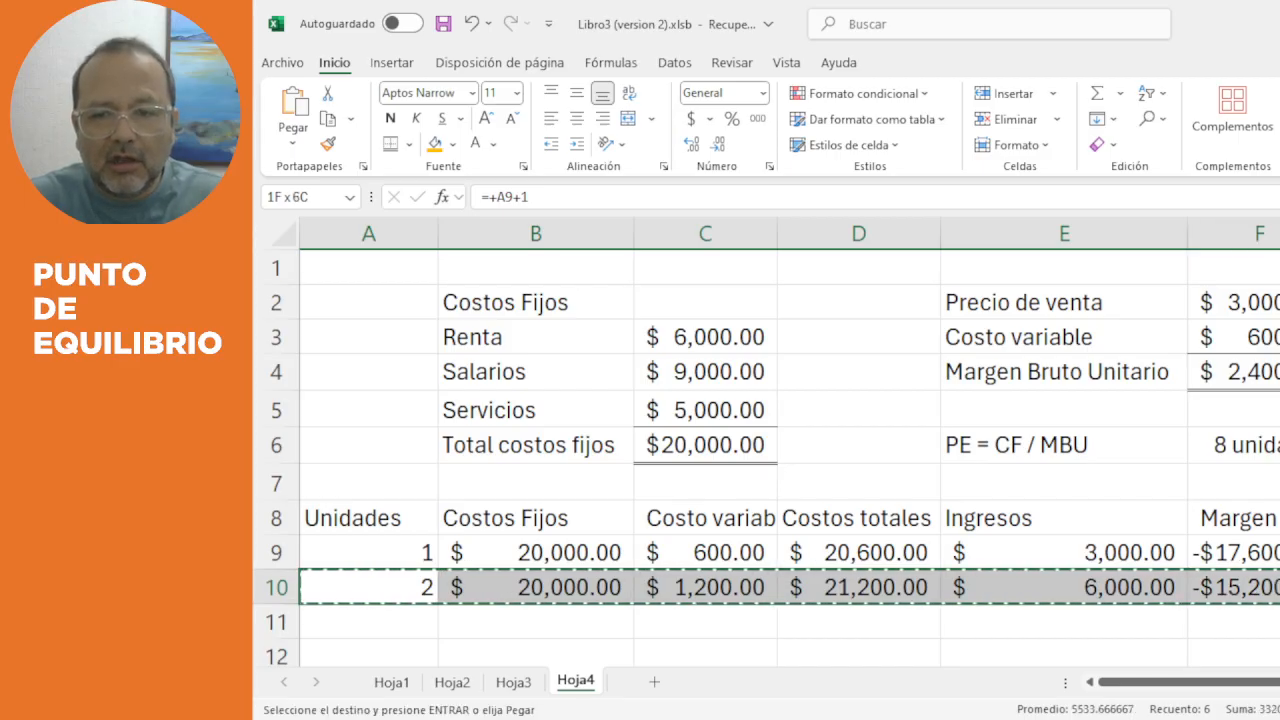
key(shift+Page_Down)
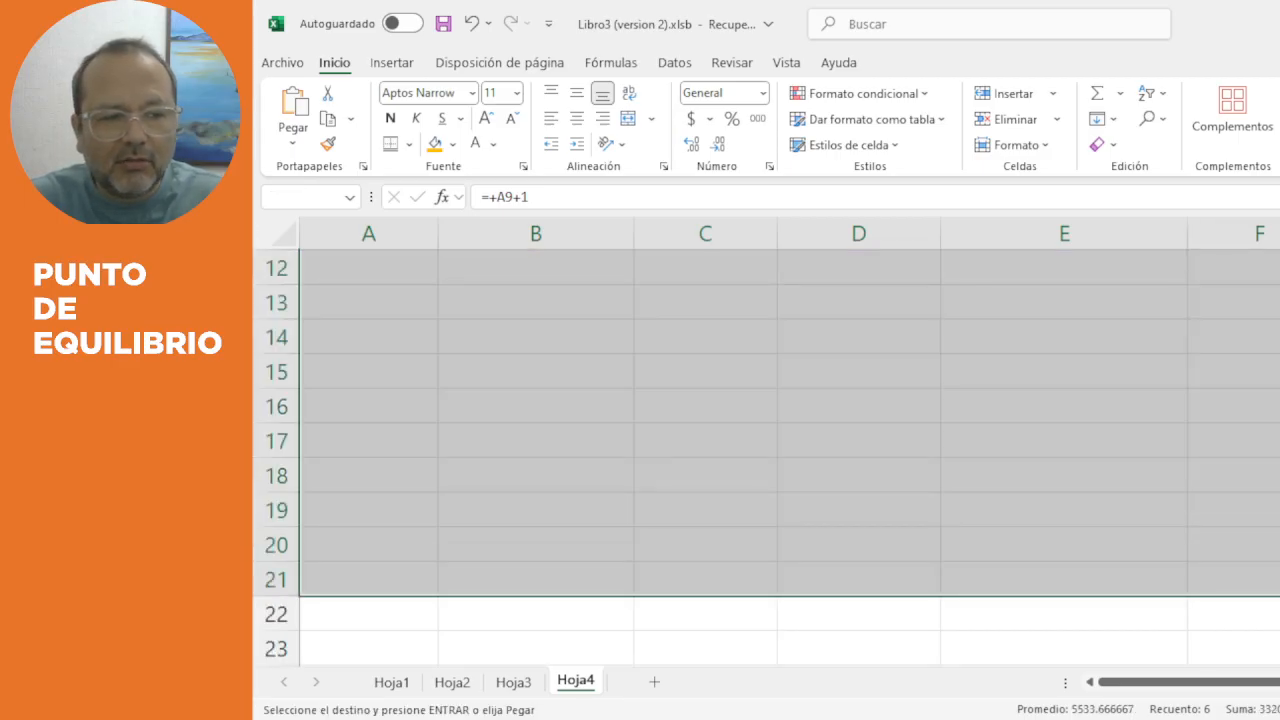
key(Return)
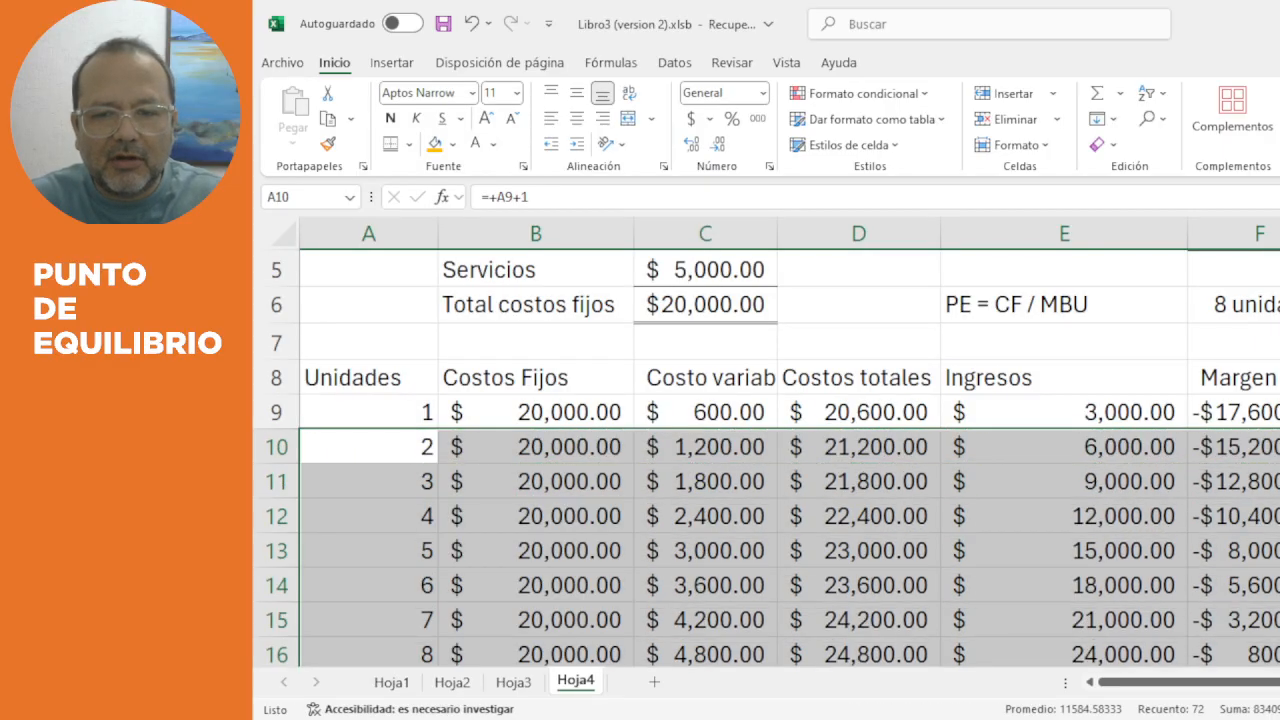
Format the table header row A8:F8 with a black fill, bold white text and centred alignment.
key(Up)
key(Up)
key(ctrl+shift+Right)
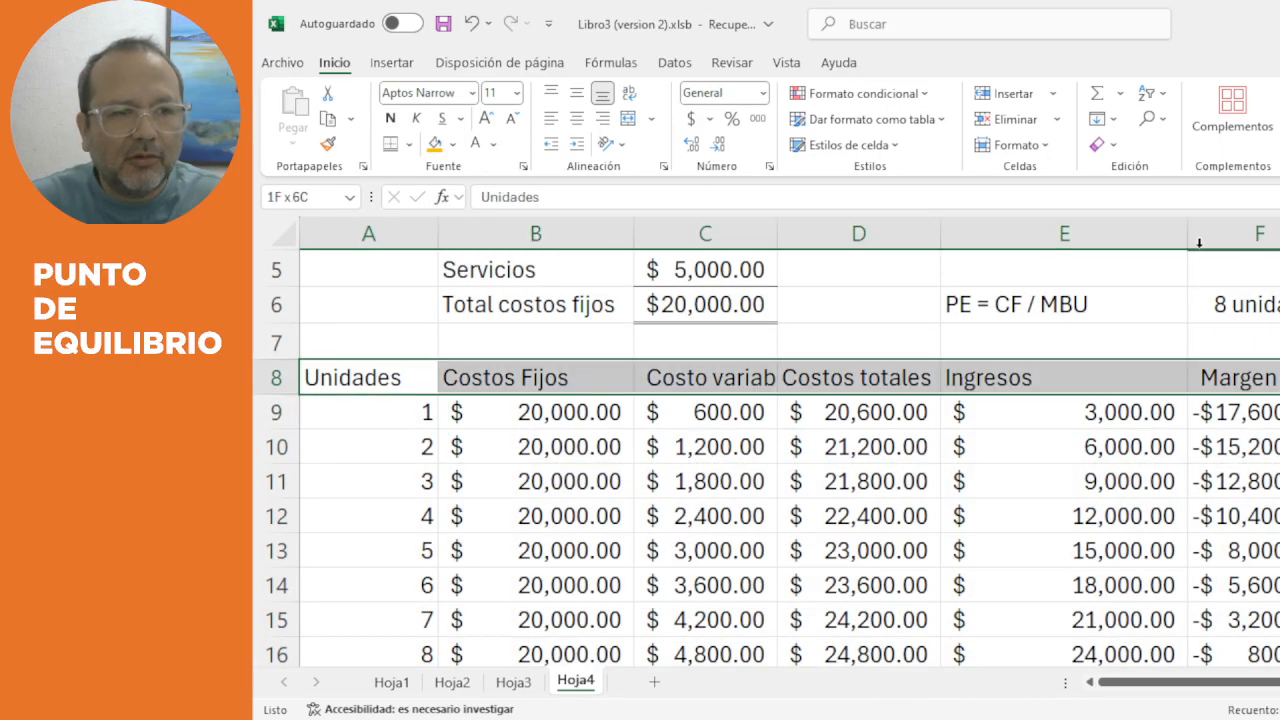
click(454, 147)
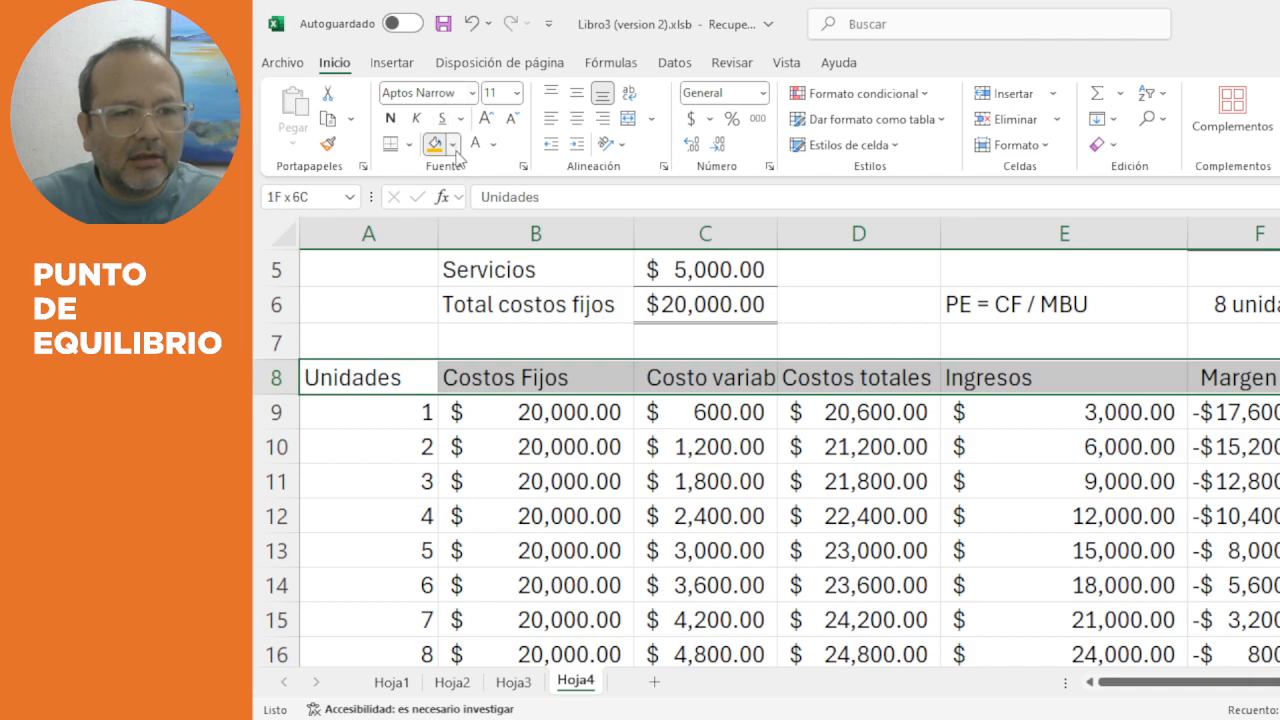
click(470, 240)
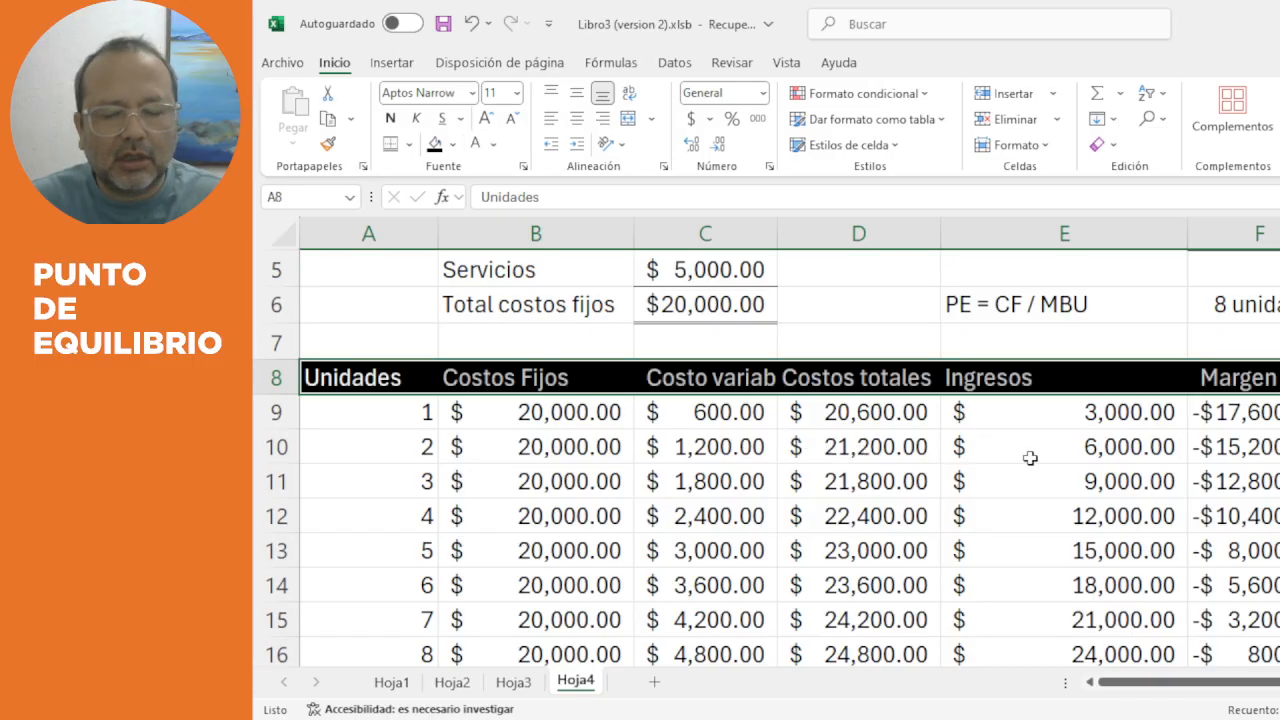
click(578, 117)
click(1160, 479)
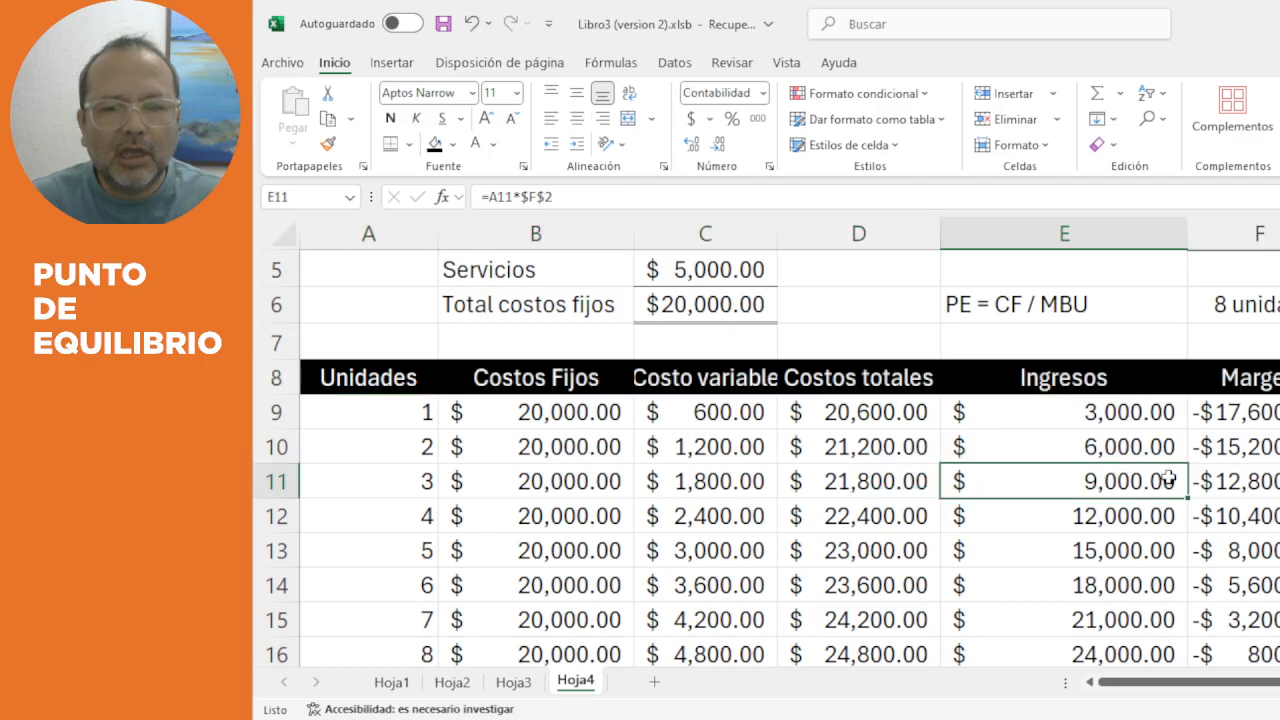
Examine the table rows for 8 and 9 units to compare their costs, income and margin.
key(Down)
key(Down)
key(Down)
key(Down)
key(Down)
key(Down)
key(Up)
key(Up)
key(Down)
key(shift+Down)
key(shift+space)
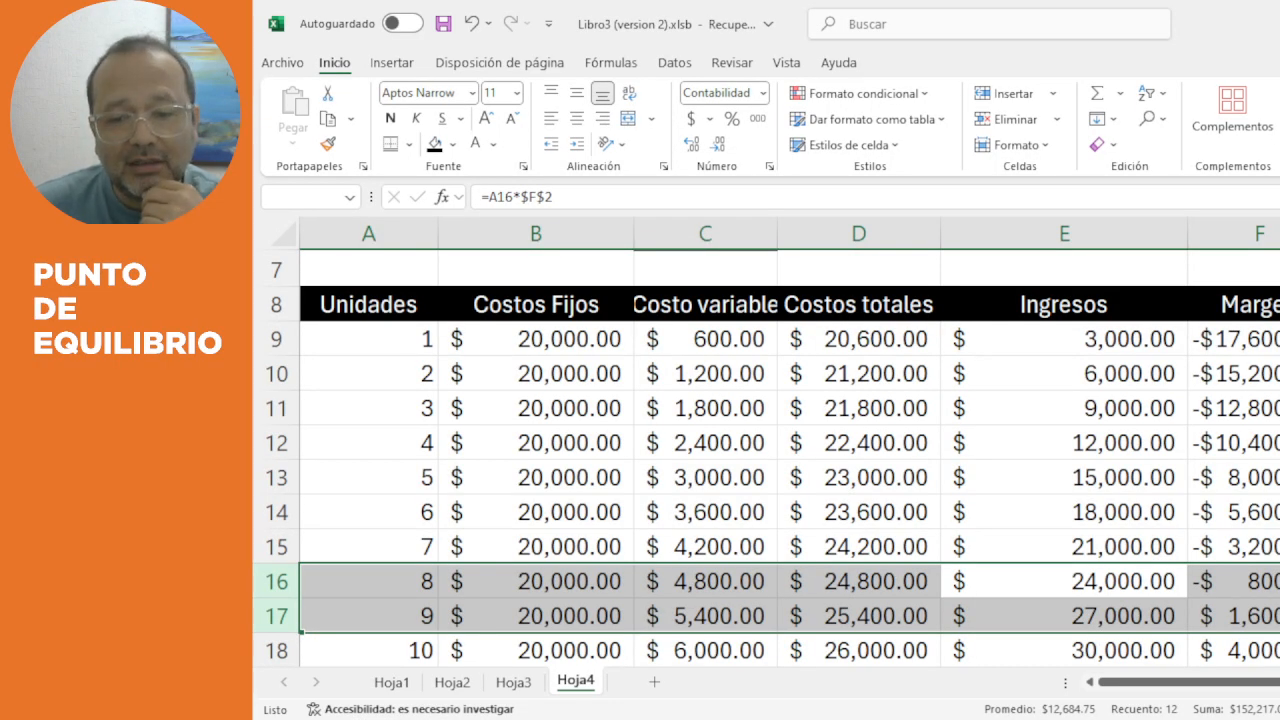
Show the break-even result in F6 with one decimal place.
scroll(1143, 521, up, 2)
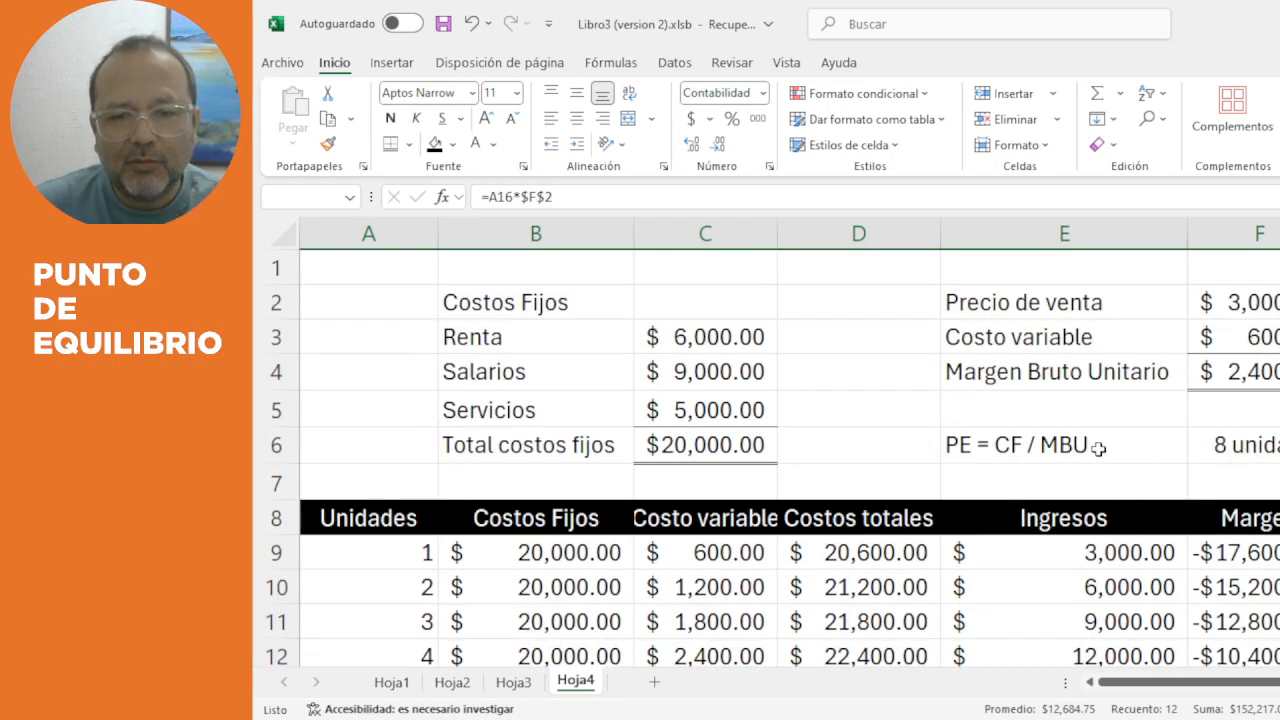
click(1243, 440)
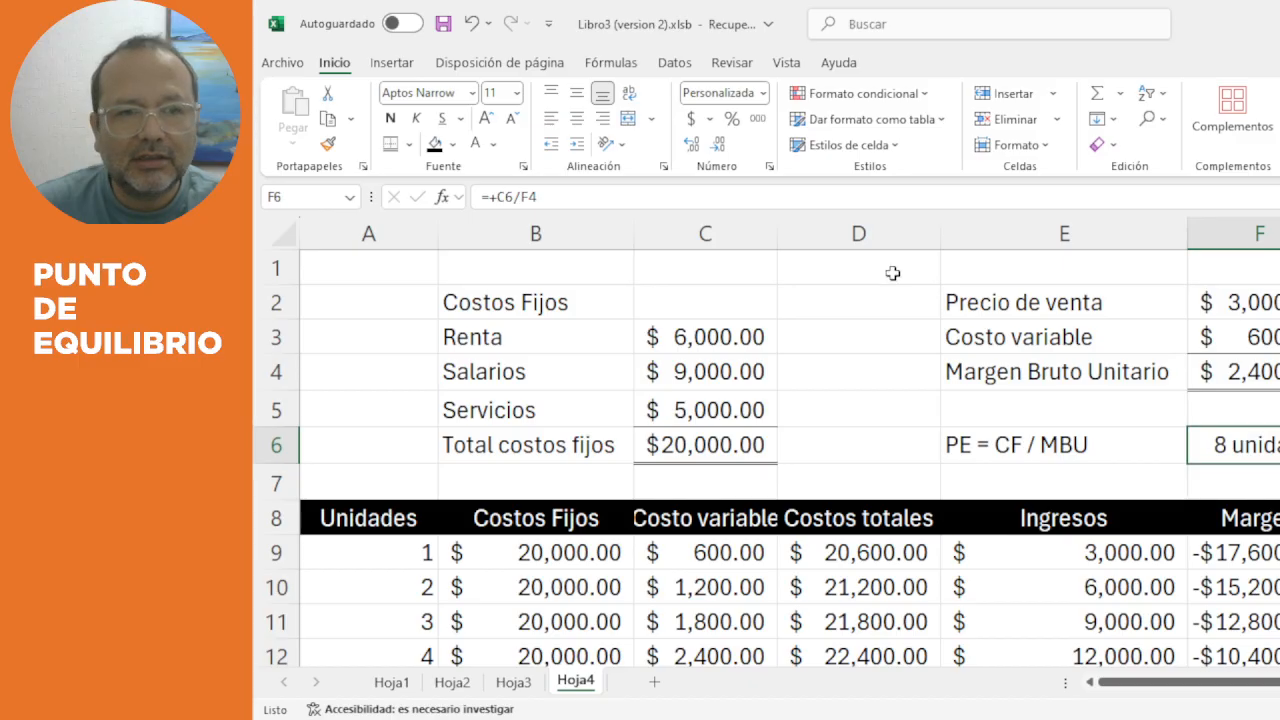
click(689, 146)
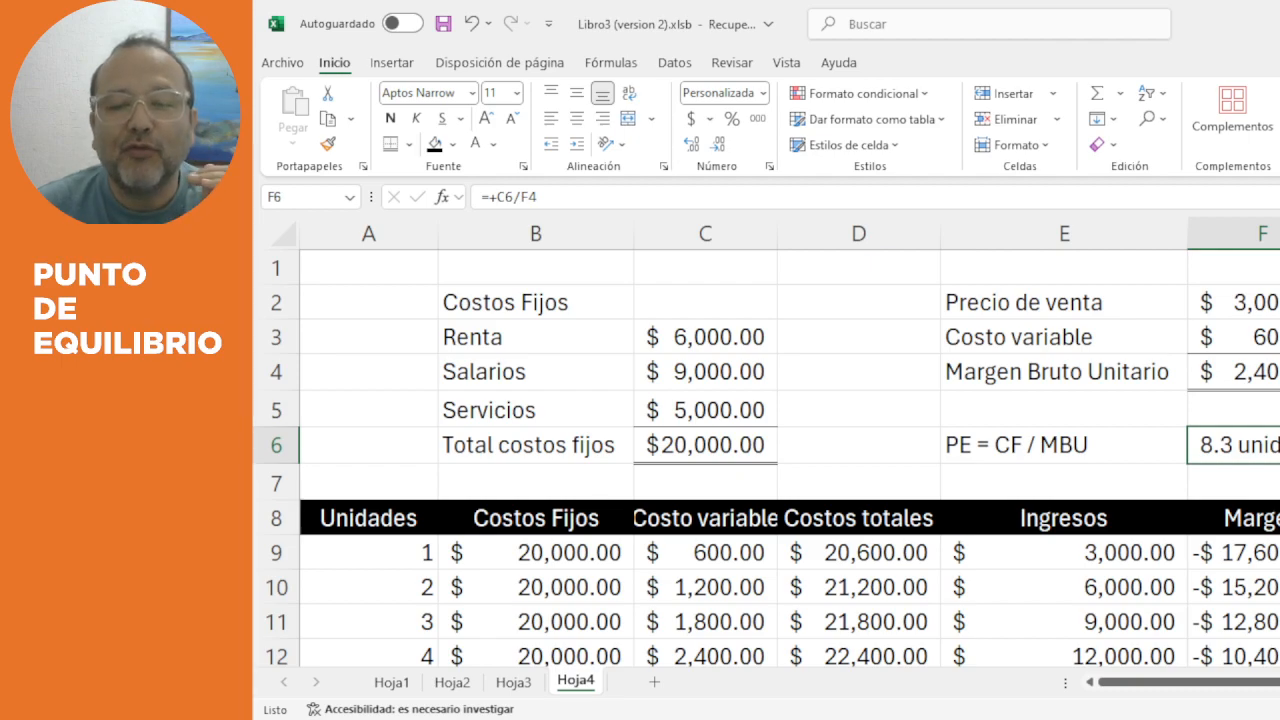
Highlight the rows for 8 and 9 units, A16:F17, with a gold fill.
scroll(790, 450, down, 2)
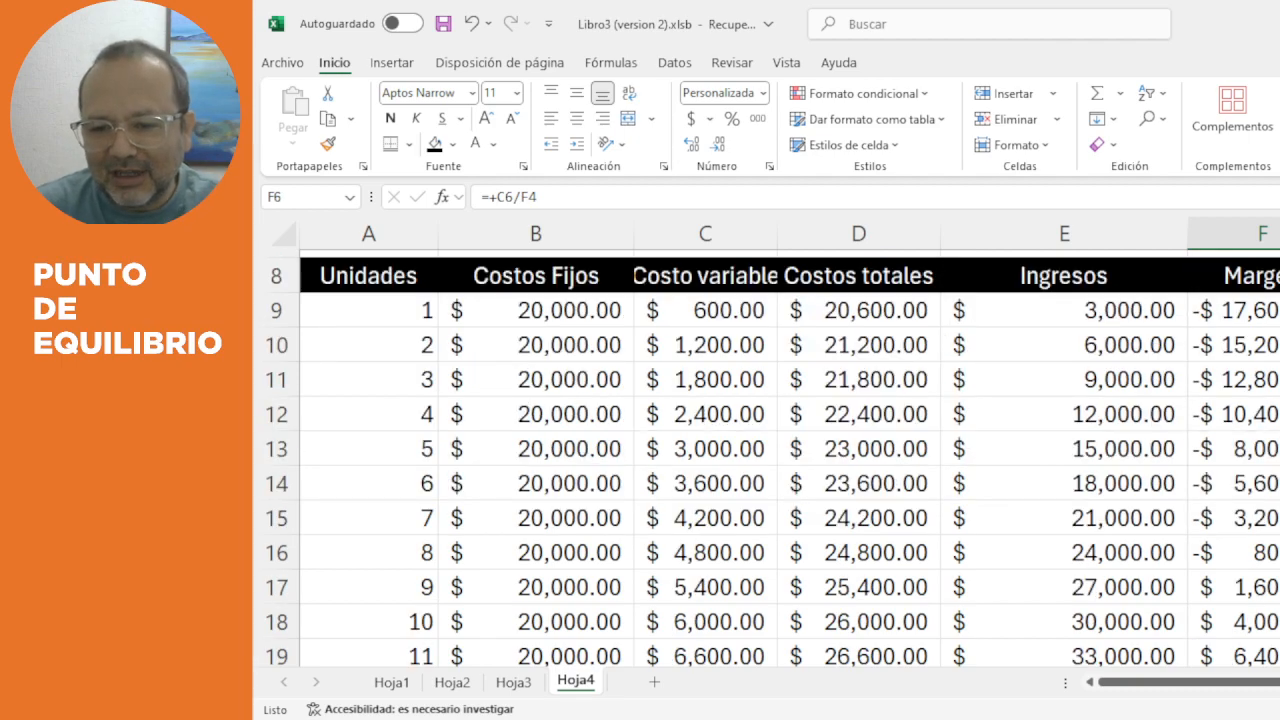
click(1268, 556)
drag(1268, 556, 369, 587)
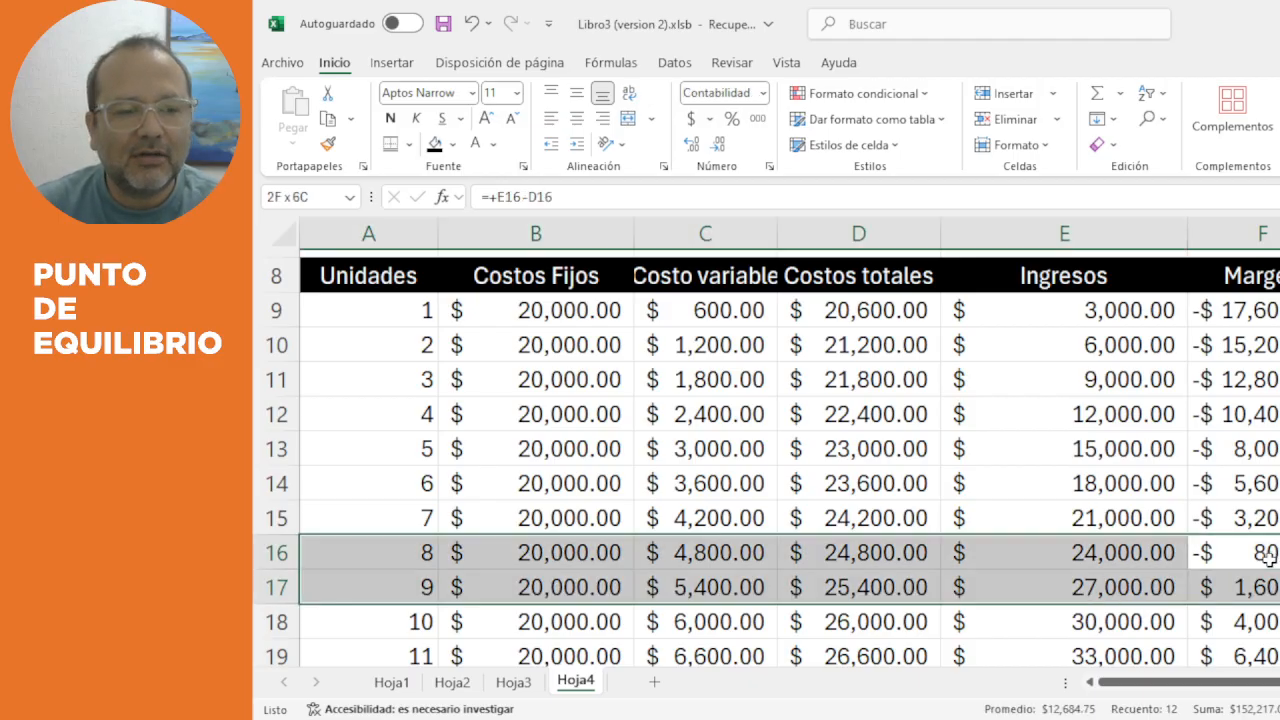
click(455, 148)
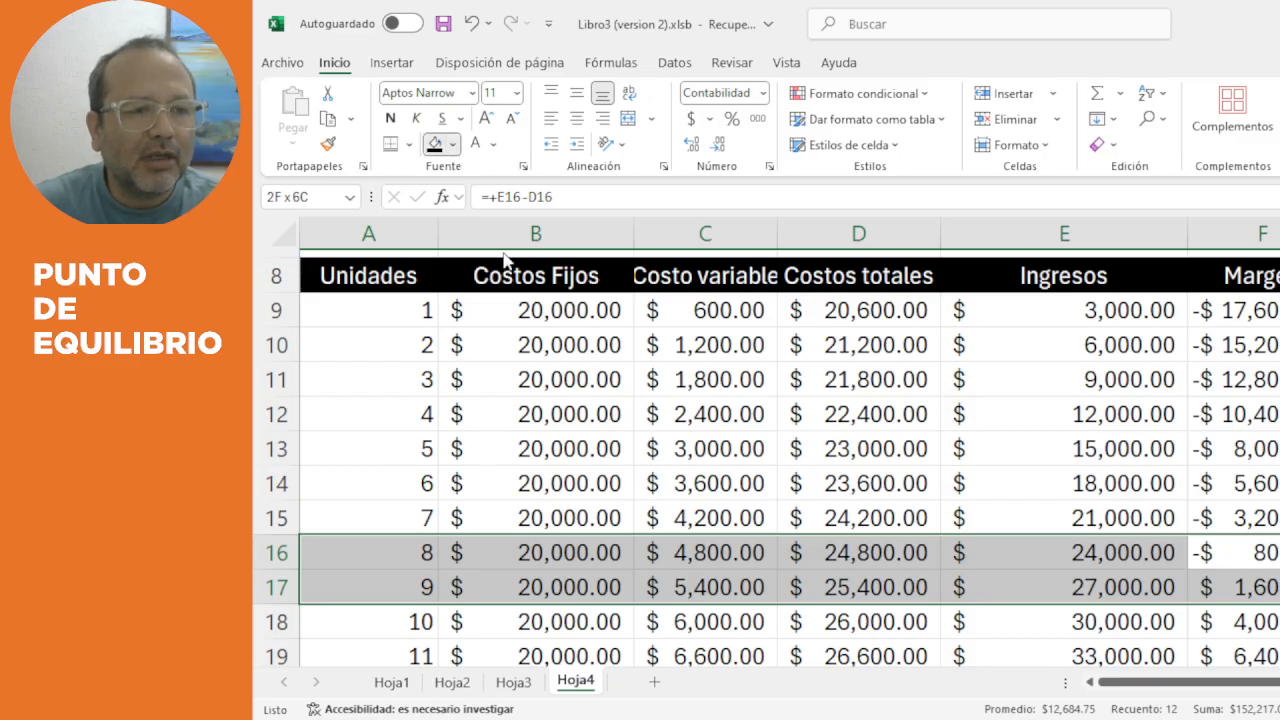
click(520, 449)
click(1155, 452)
Insert a line chart from the whole table A8:F21, including its headers.
scroll(1155, 451, up, 3)
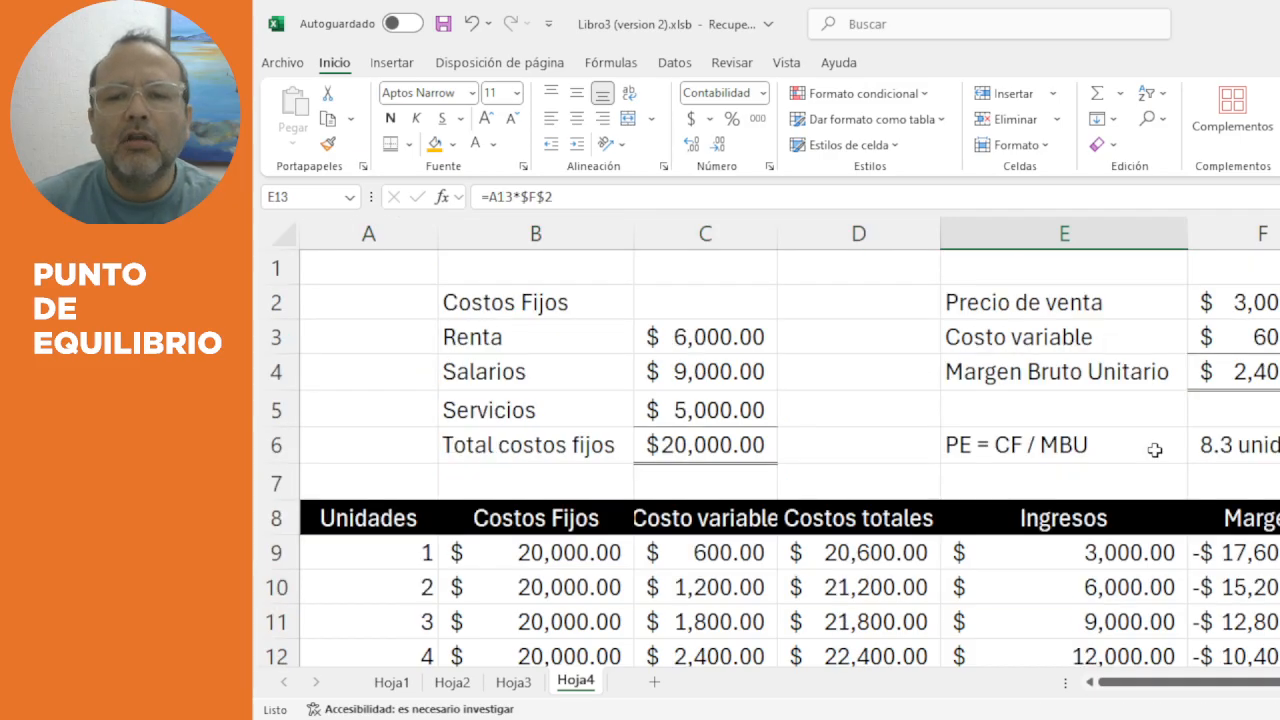
click(1038, 484)
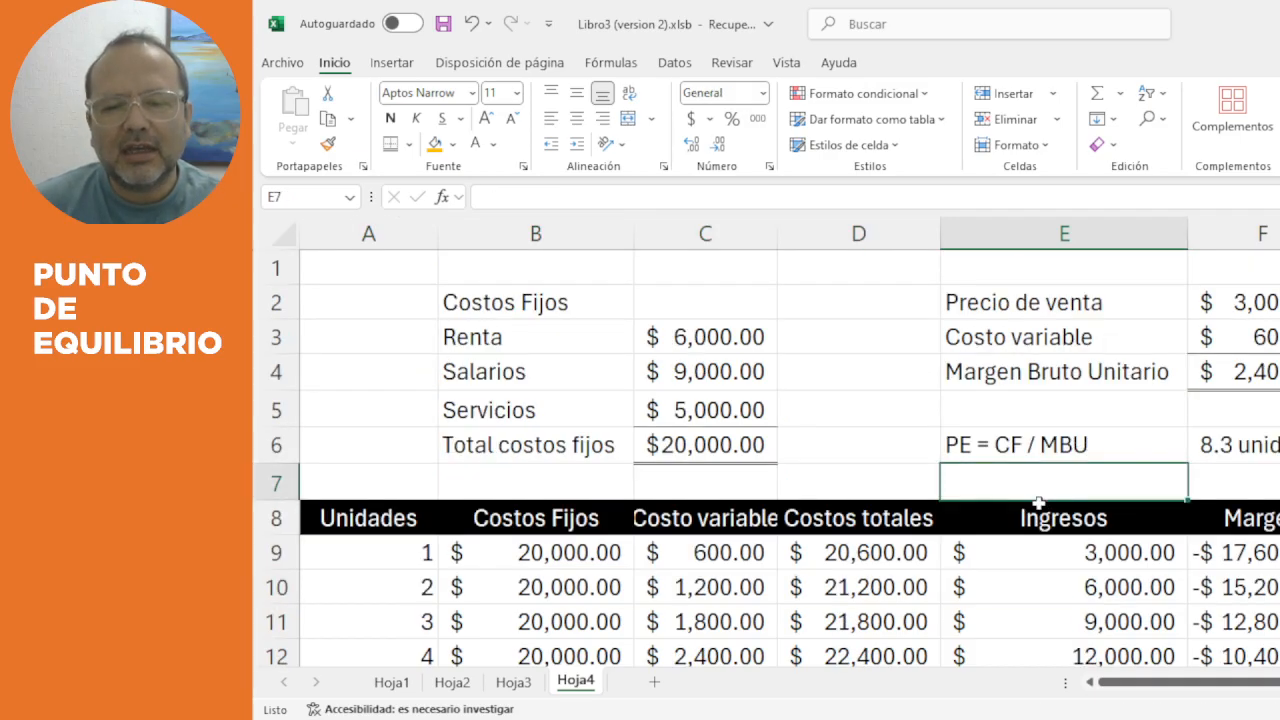
click(1083, 517)
key(ctrl+Left)
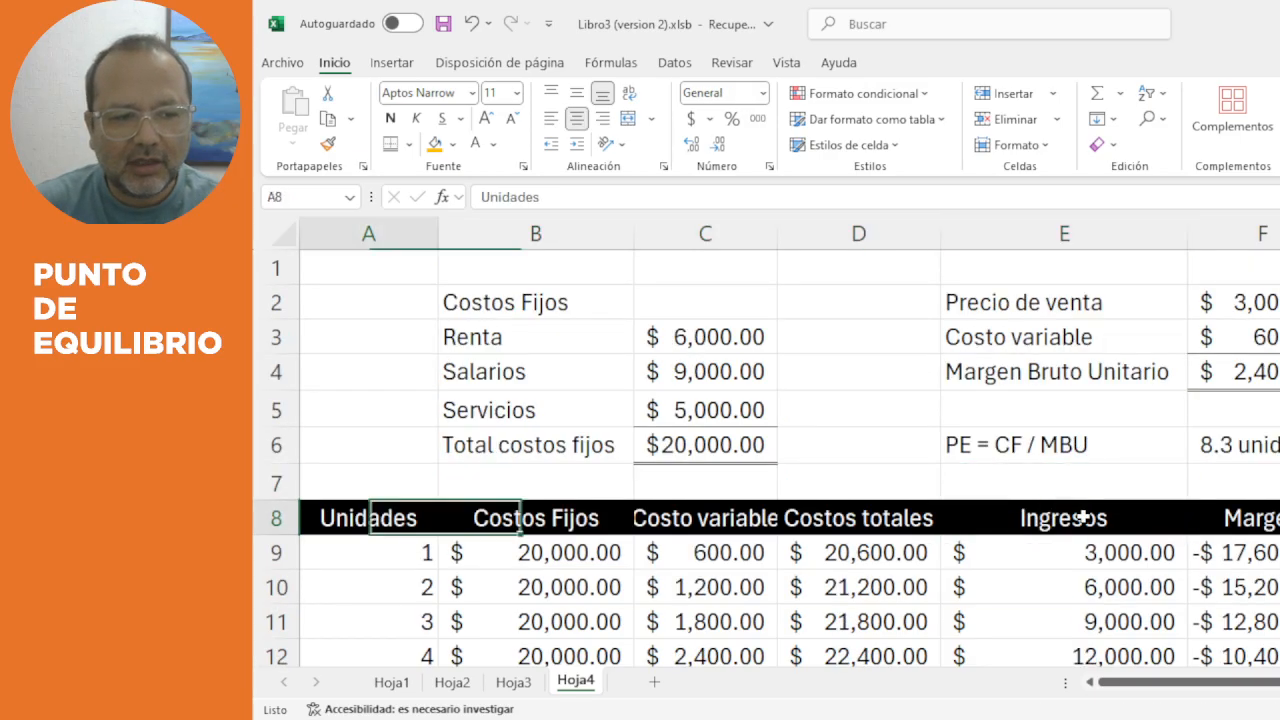
key(ctrl+shift+Right)
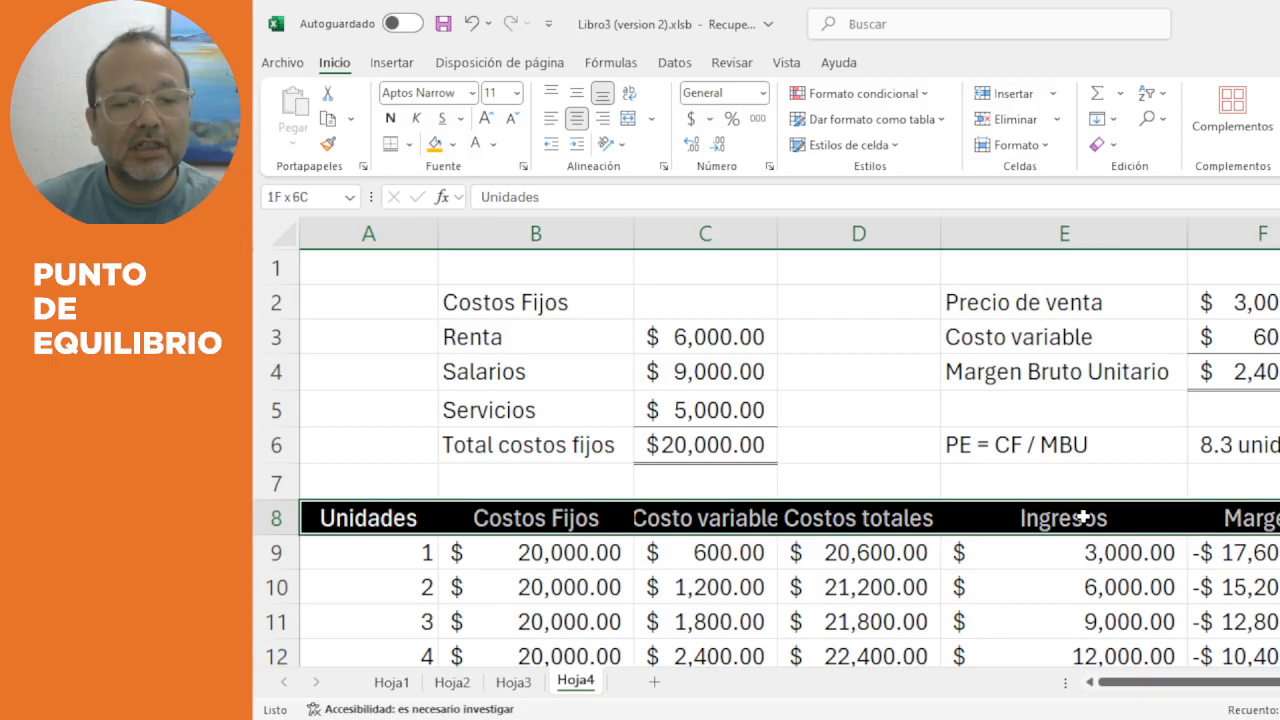
key(ctrl+shift+Down)
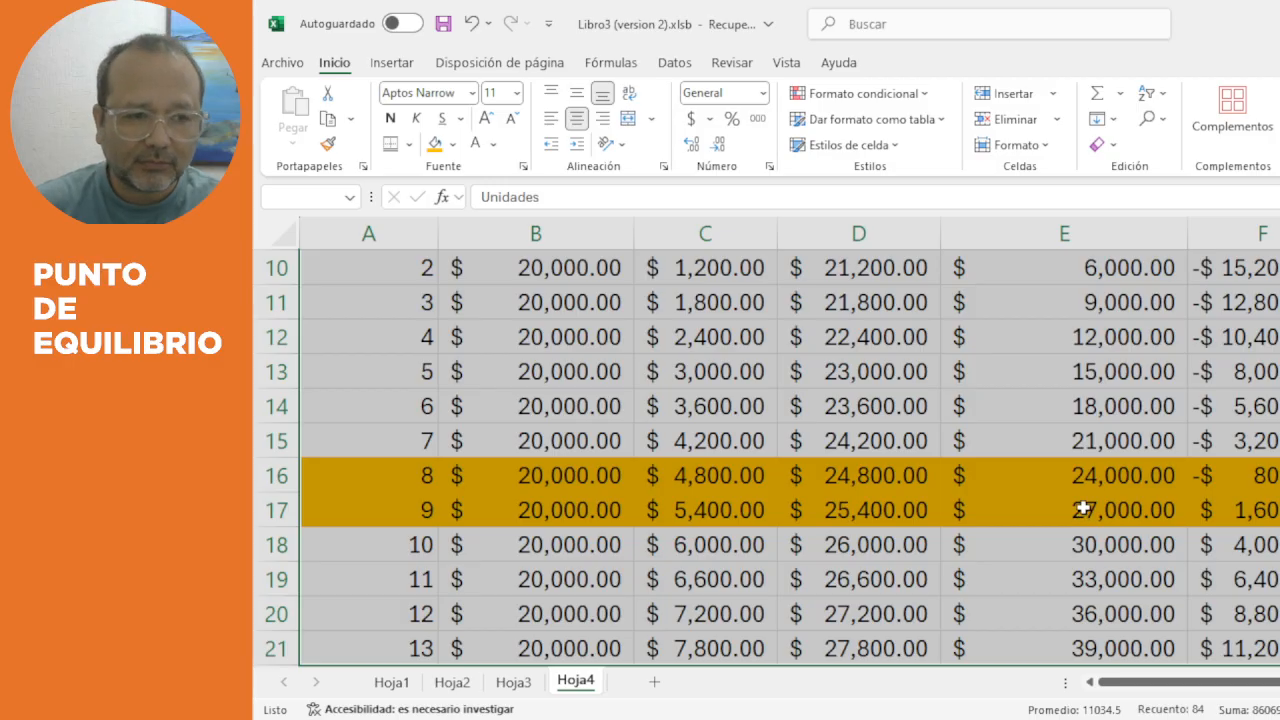
scroll(1083, 517, up, 3)
scroll(757, 443, down, 7)
scroll(789, 443, up, 2)
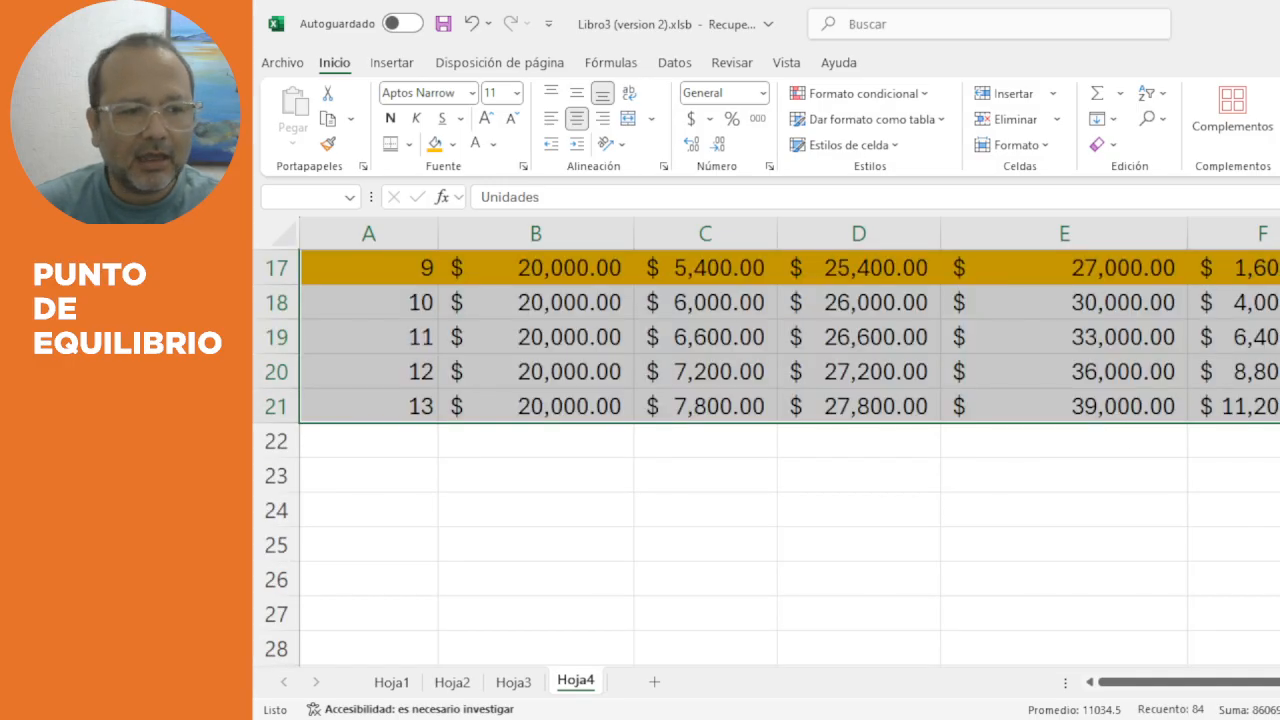
scroll(1143, 485, up, 5)
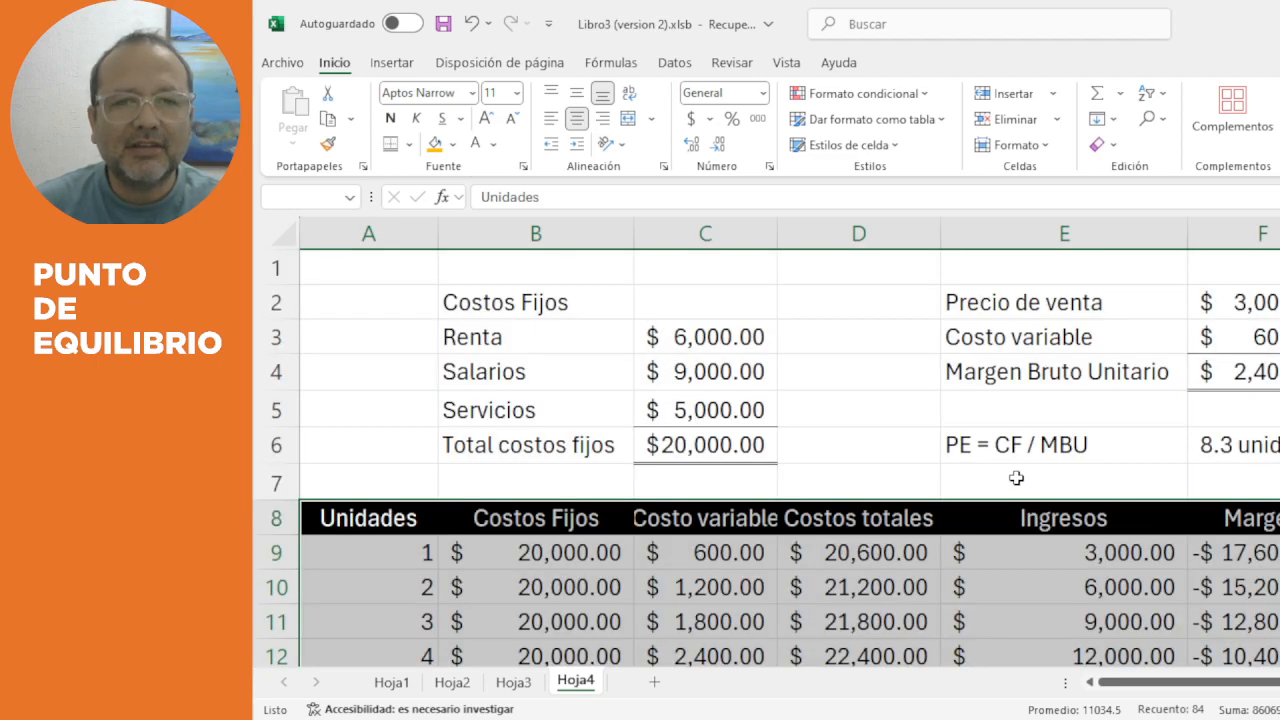
click(401, 70)
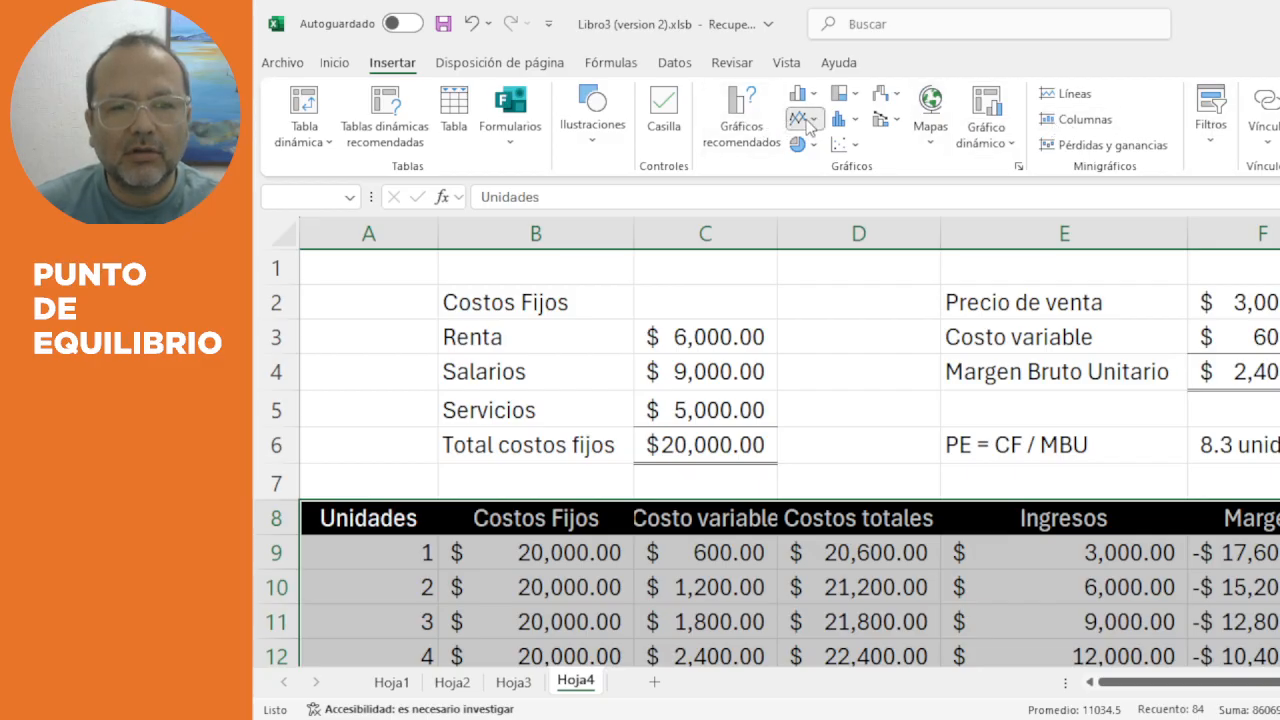
click(809, 181)
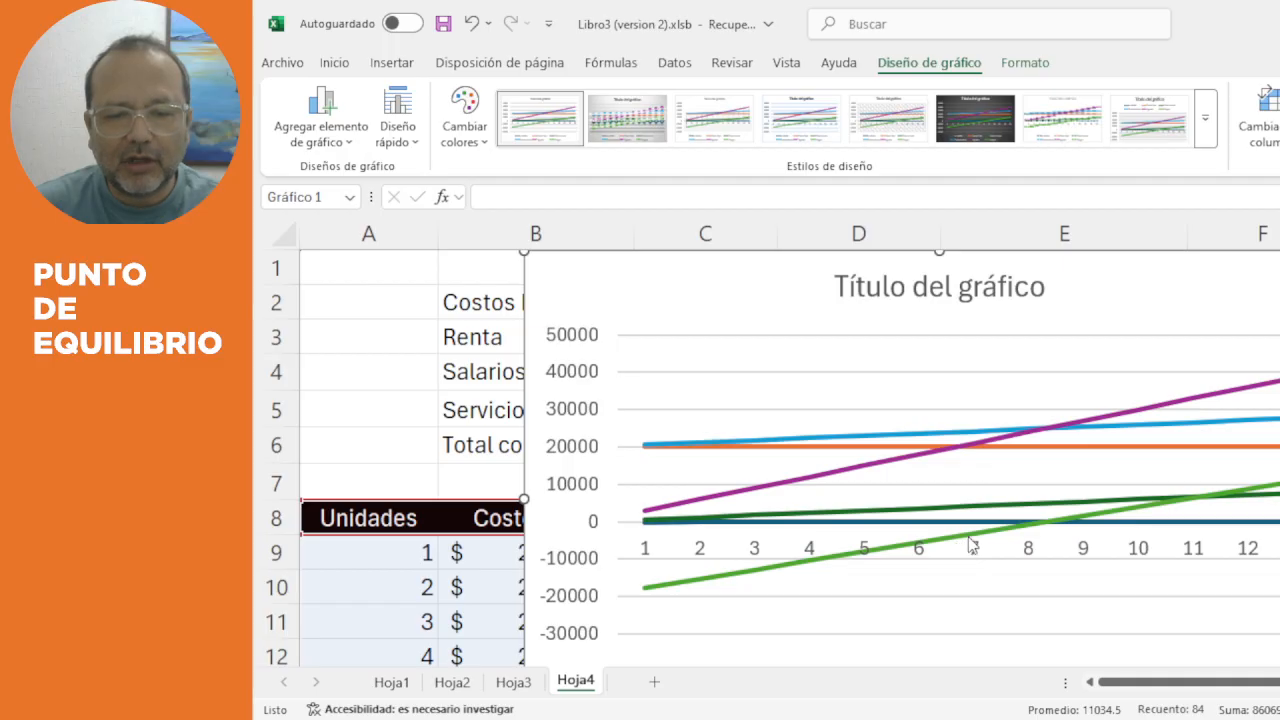
Delete the margin, units and variable cost series from the line chart.
click(1248, 490)
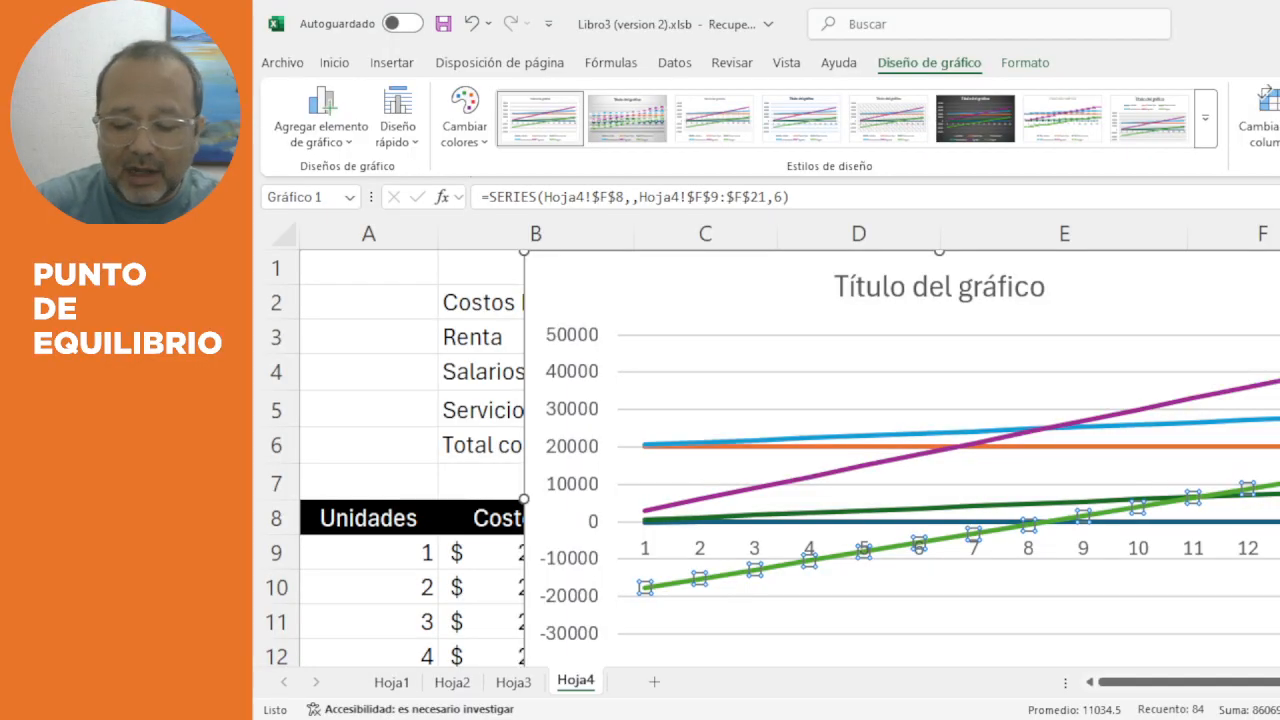
key(Delete)
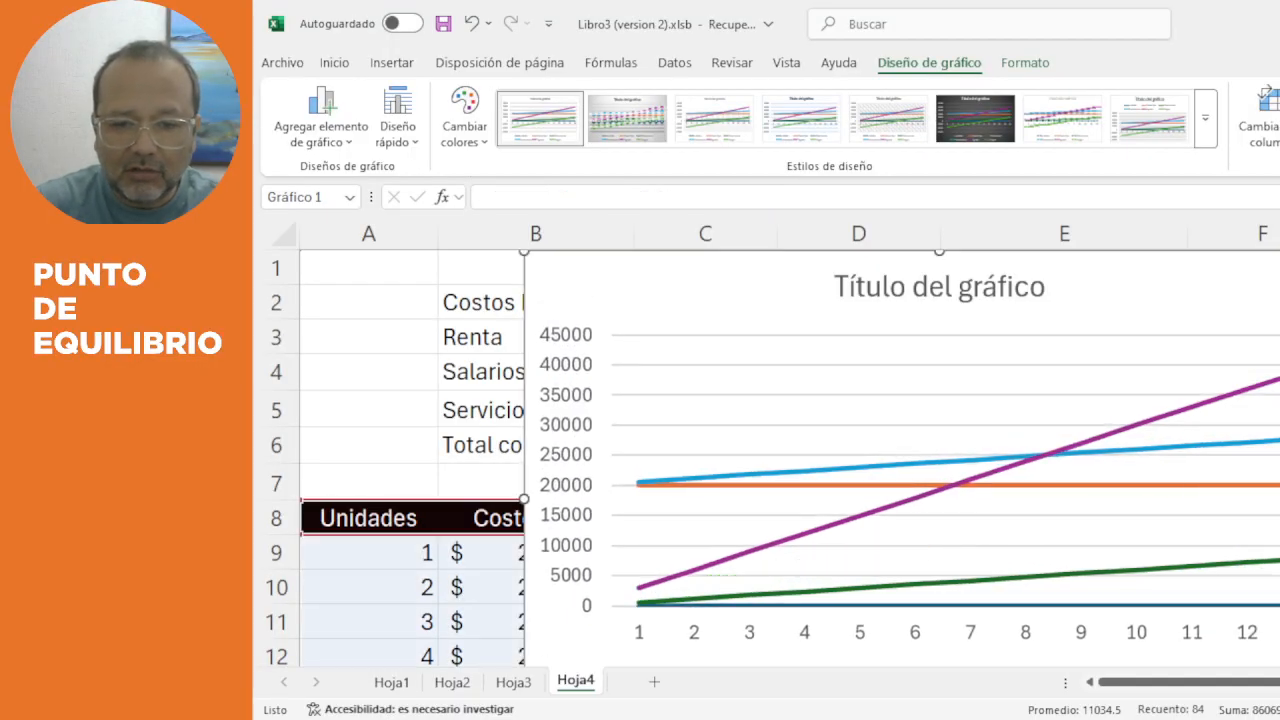
click(1192, 606)
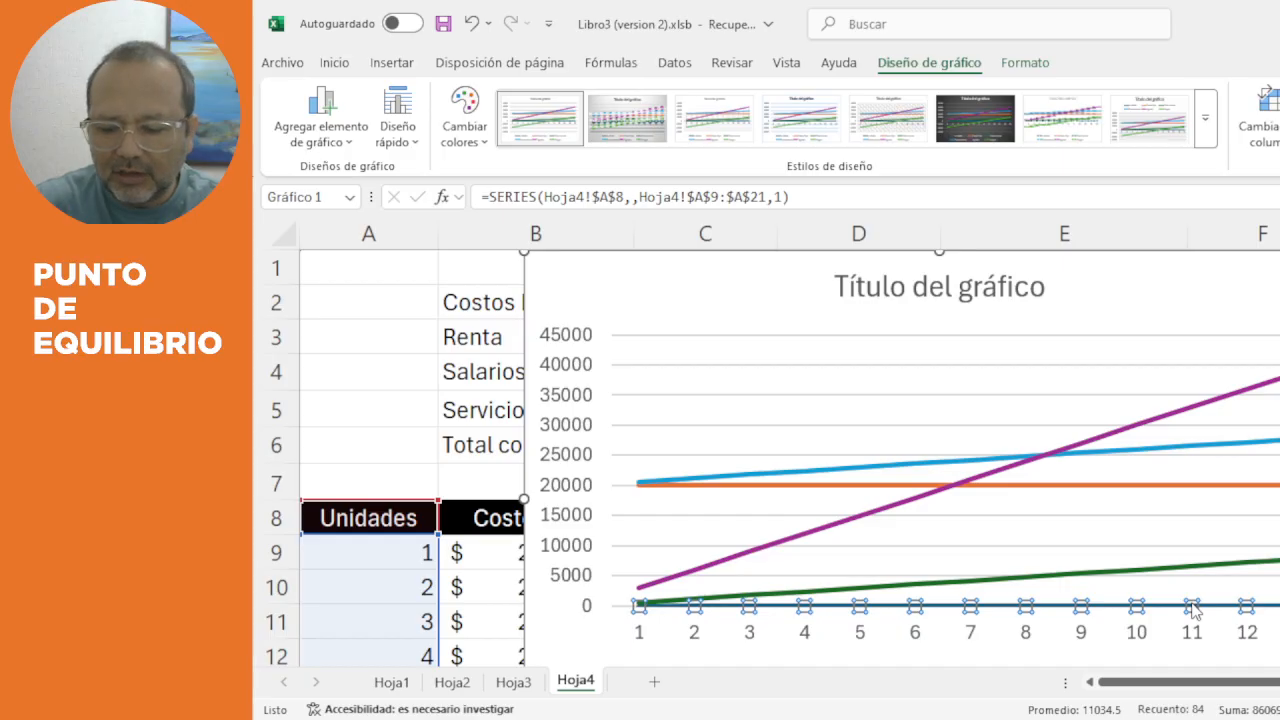
key(Delete)
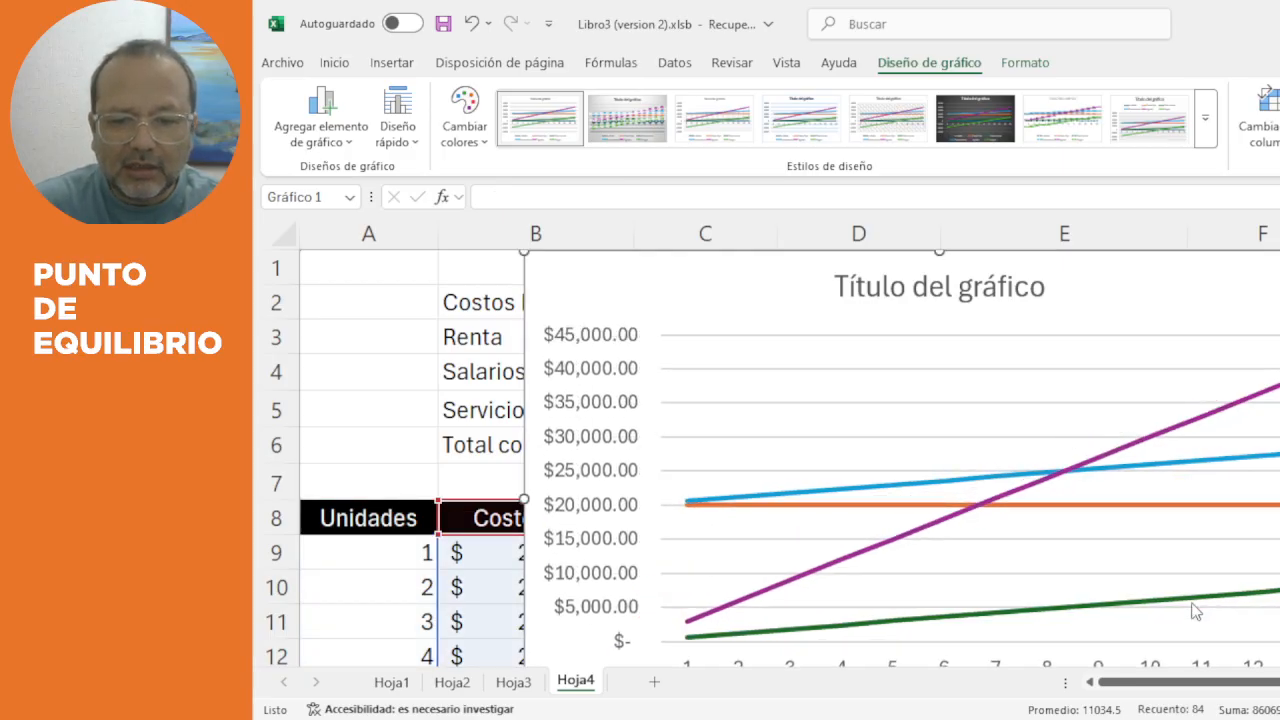
click(1206, 596)
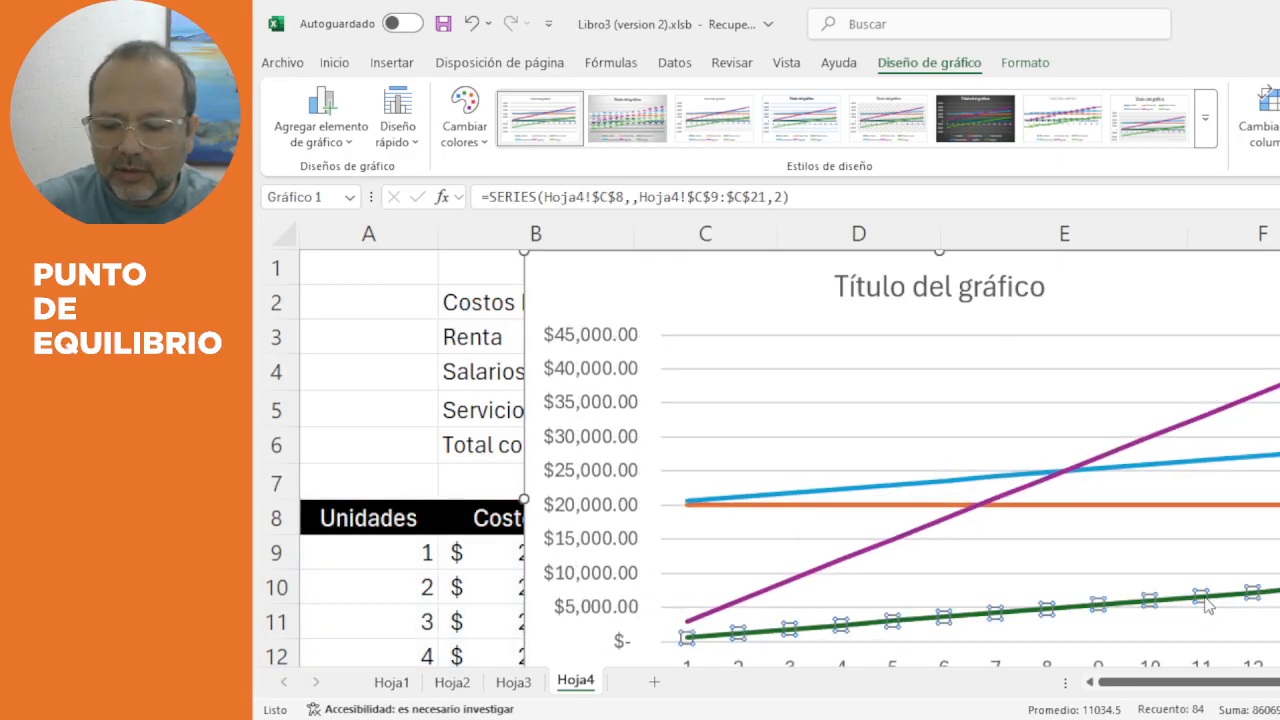
key(Delete)
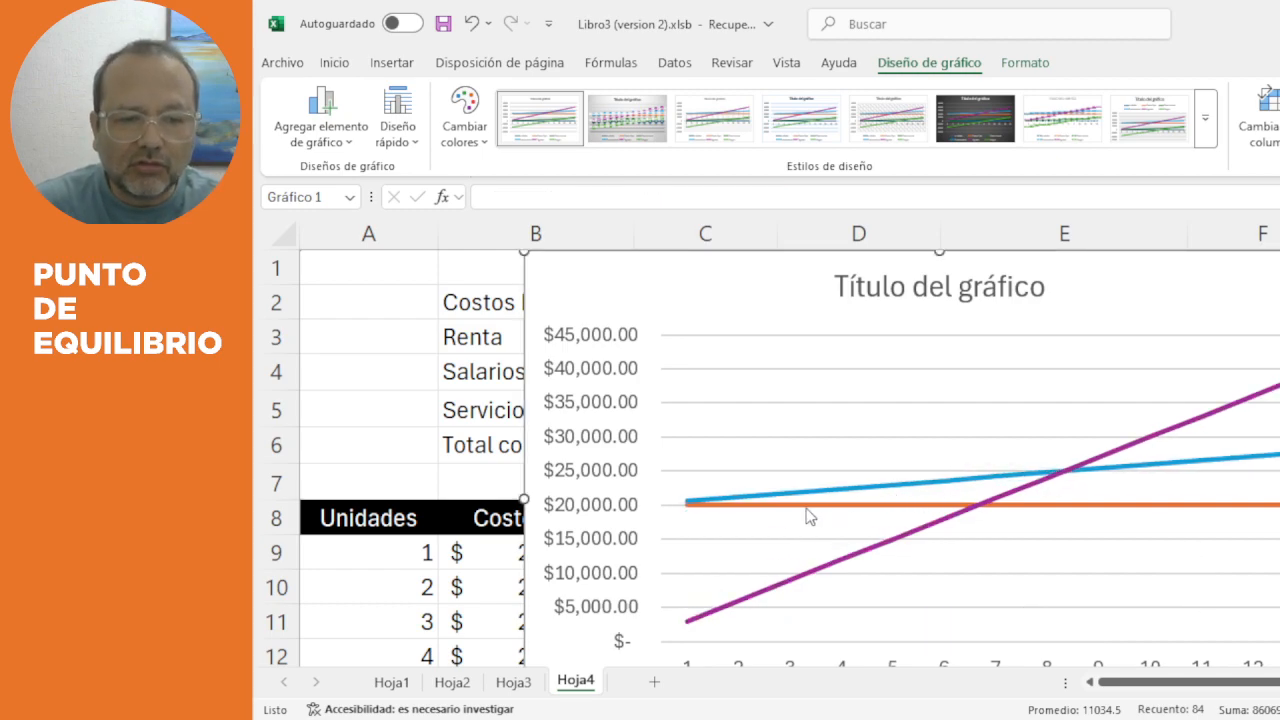
Check the chart's legend and examine where the total costs line crosses the income line.
scroll(984, 515, down, 2)
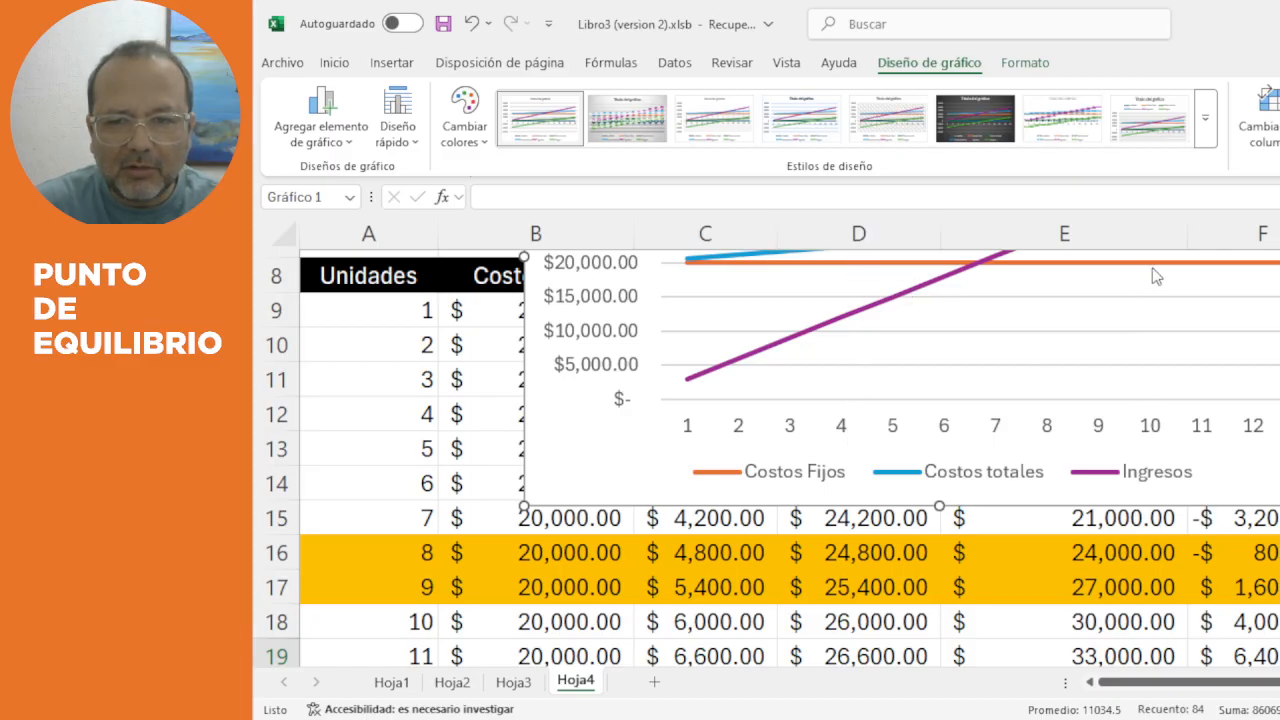
click(1278, 414)
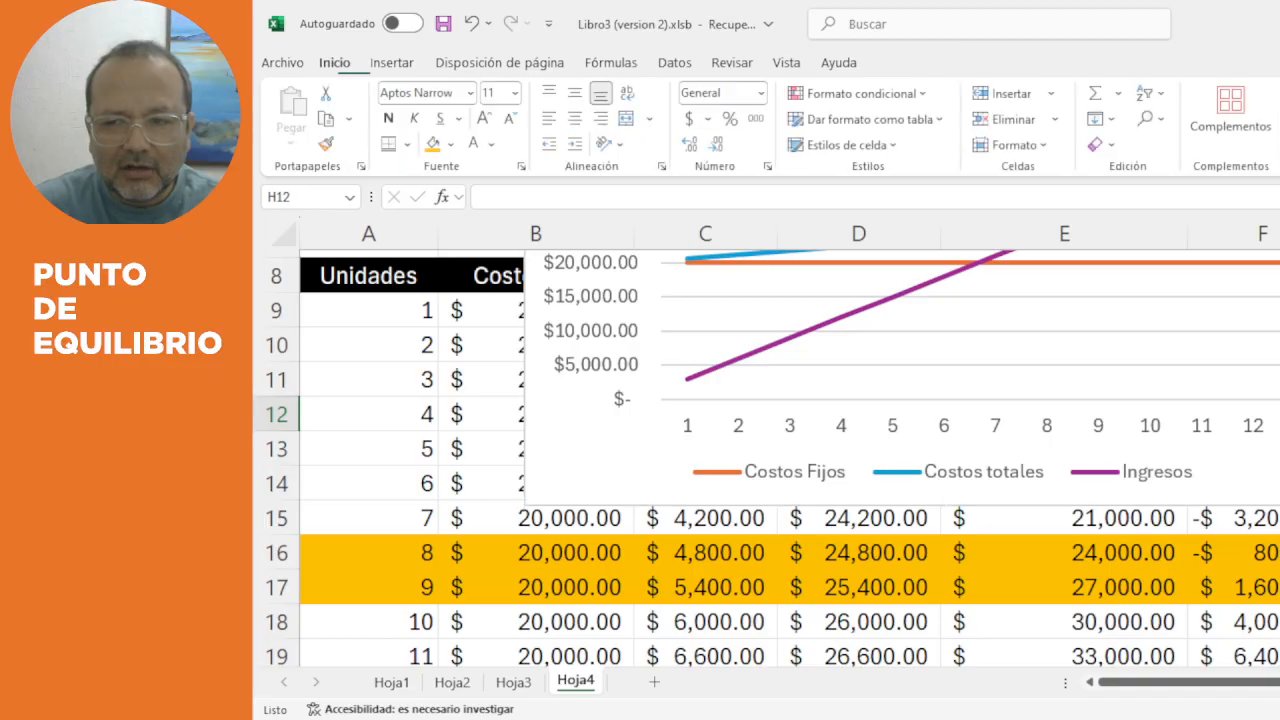
scroll(766, 459, up, 2)
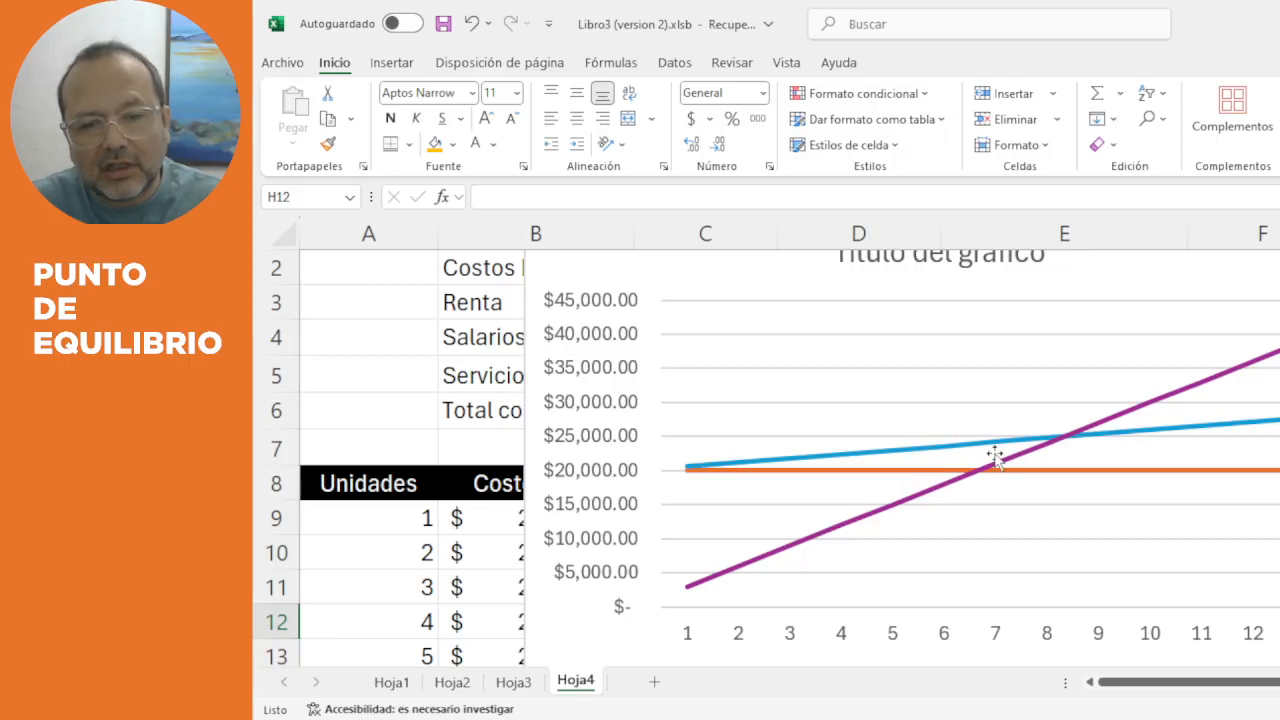
click(1254, 424)
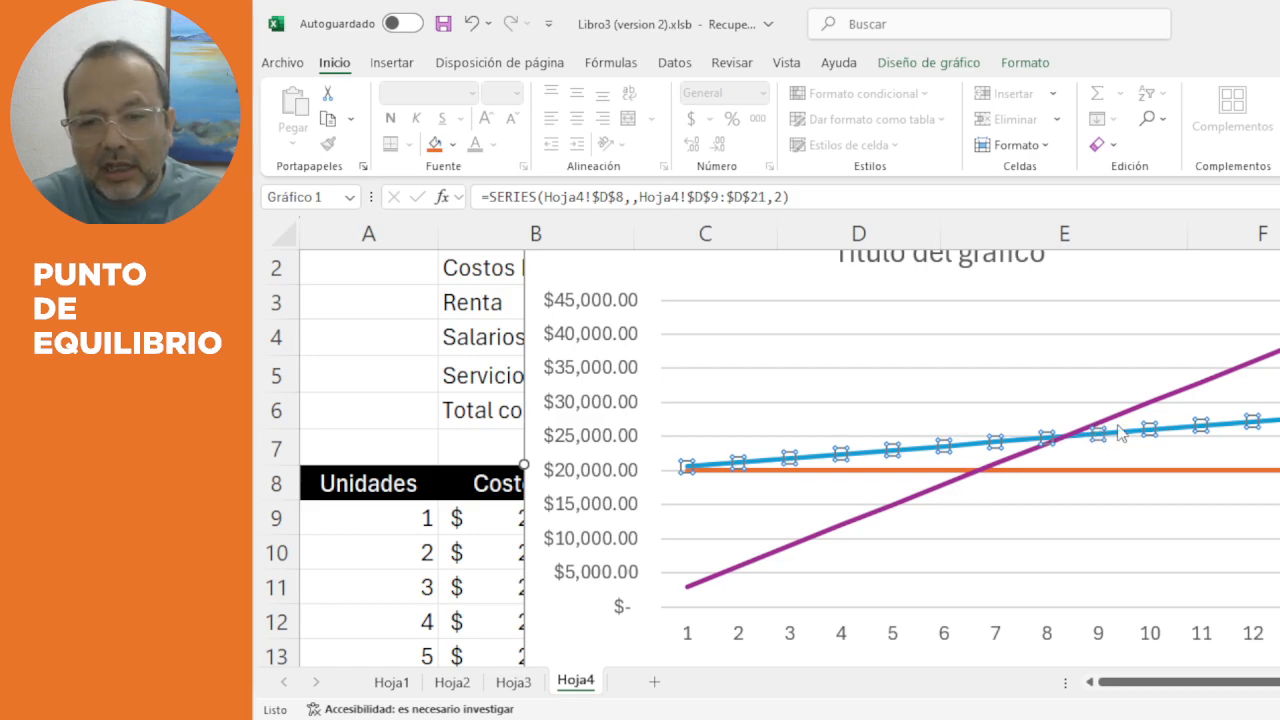
Examine the income line on the chart and its data point at 9 units, just past the total costs line.
click(1153, 404)
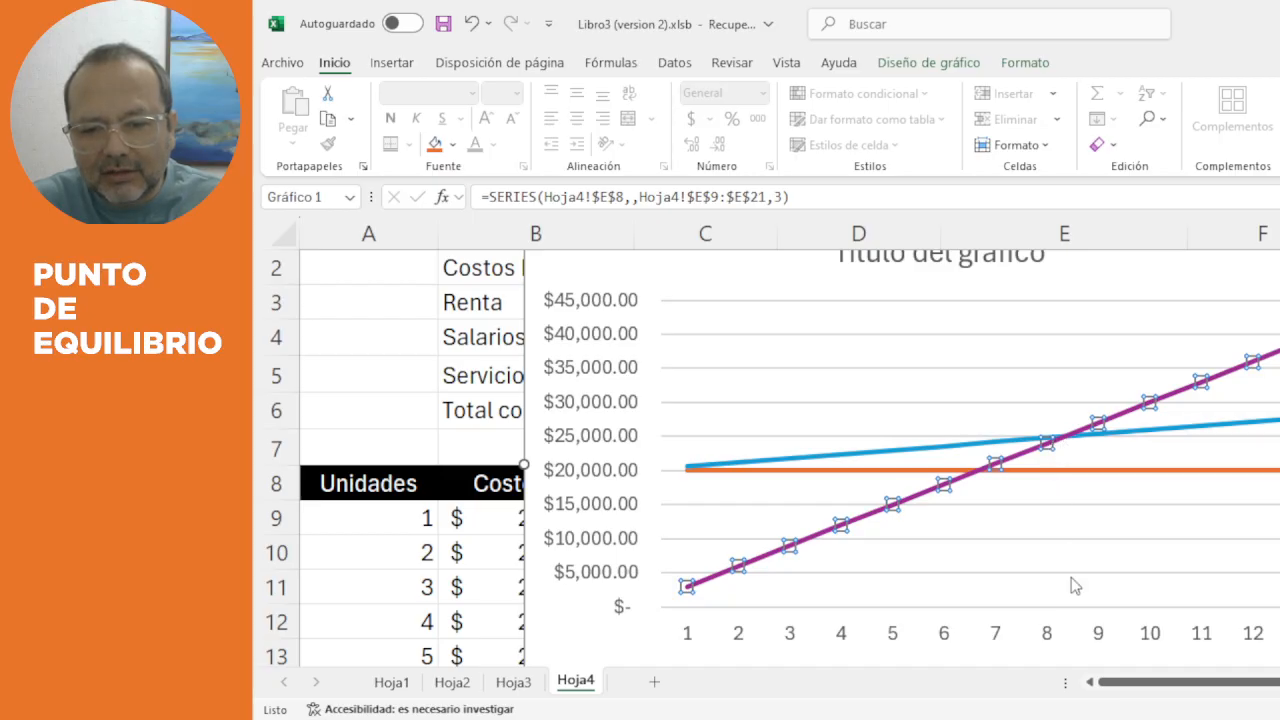
click(1067, 437)
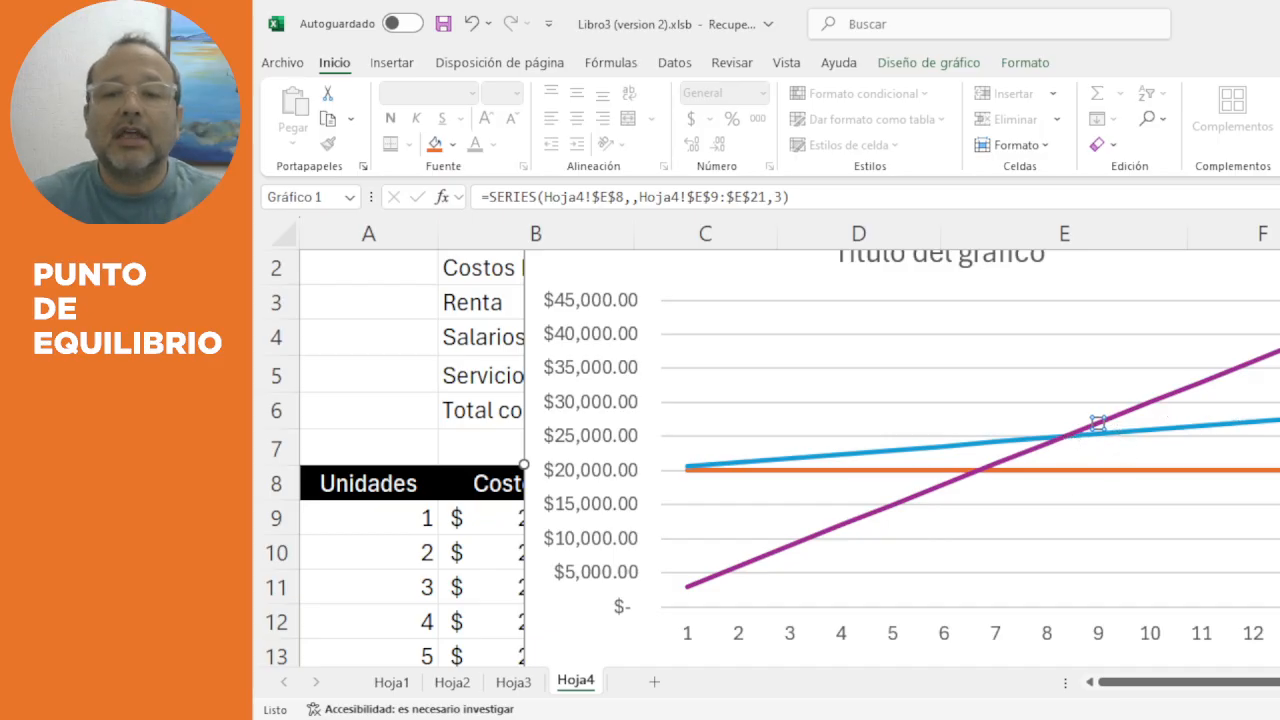
Replace the line chart's placeholder title with "Punto de equilibrio".
scroll(1100, 436, up, 1)
click(990, 288)
click(990, 288)
triple_click(990, 288)
double_click(990, 288)
text(Punto)
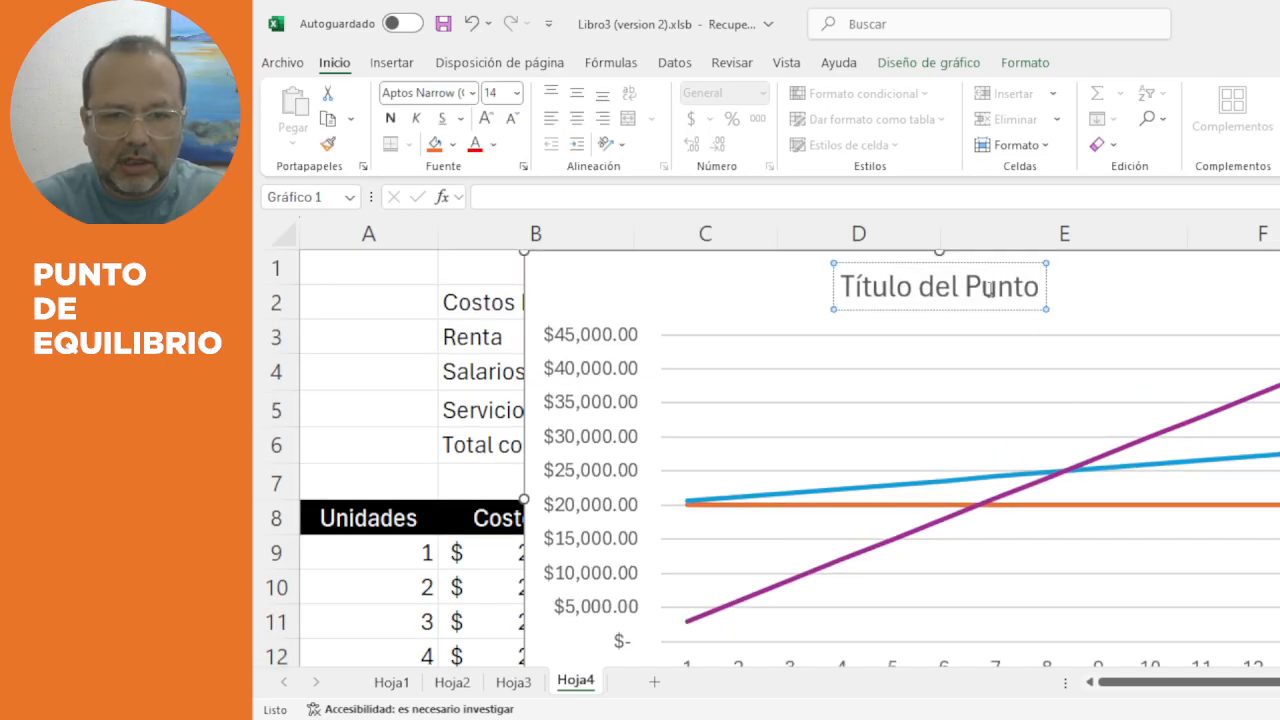
key(BackSpace)
key(BackSpace)
key(BackSpace)
key(BackSpace)
key(BackSpace)
key(BackSpace)
key(BackSpace)
key(BackSpace)
key(BackSpace)
key(BackSpace)
key(BackSpace)
key(BackSpace)
key(BackSpace)
key(BackSpace)
key(BackSpace)
key(BackSpace)
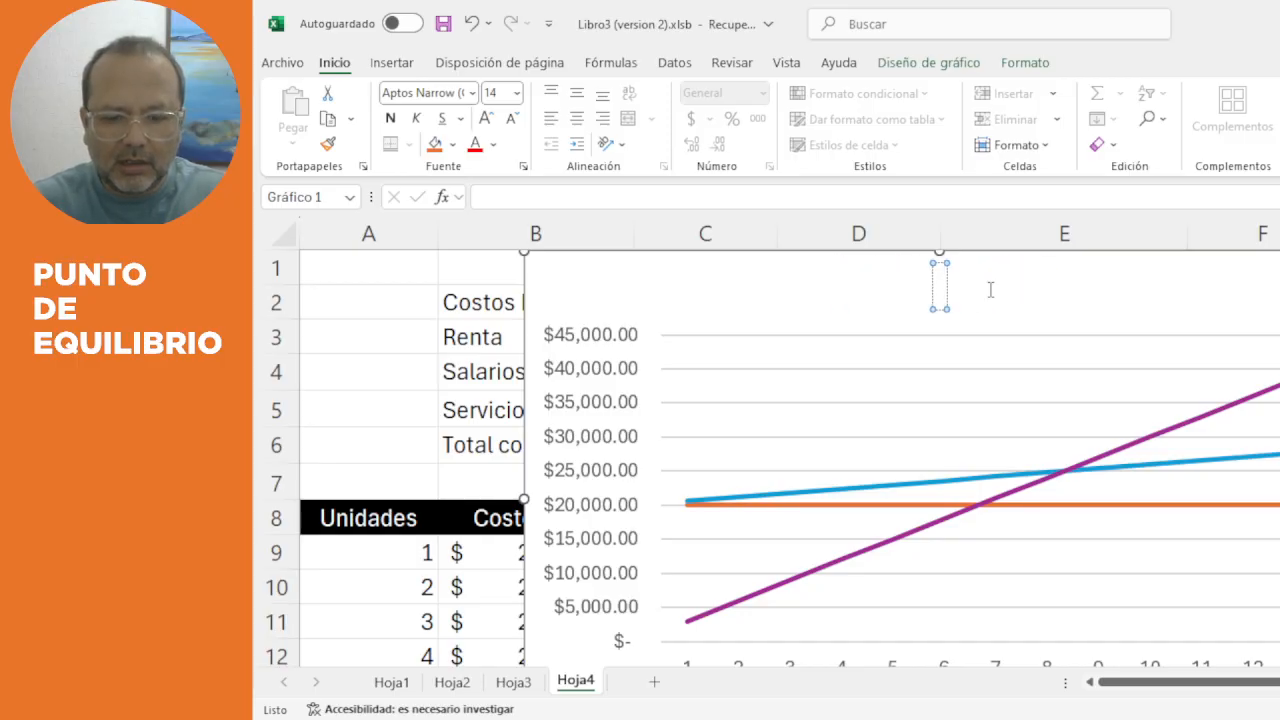
text(Punt)
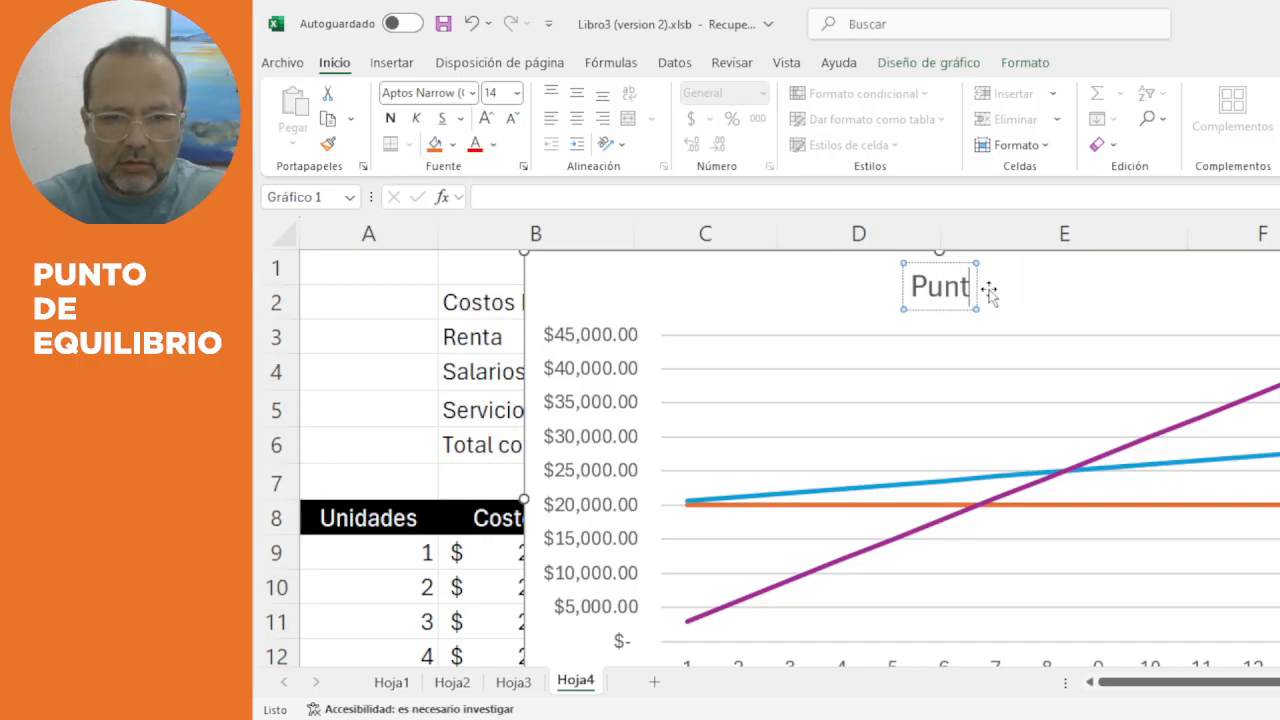
text(o de equili)
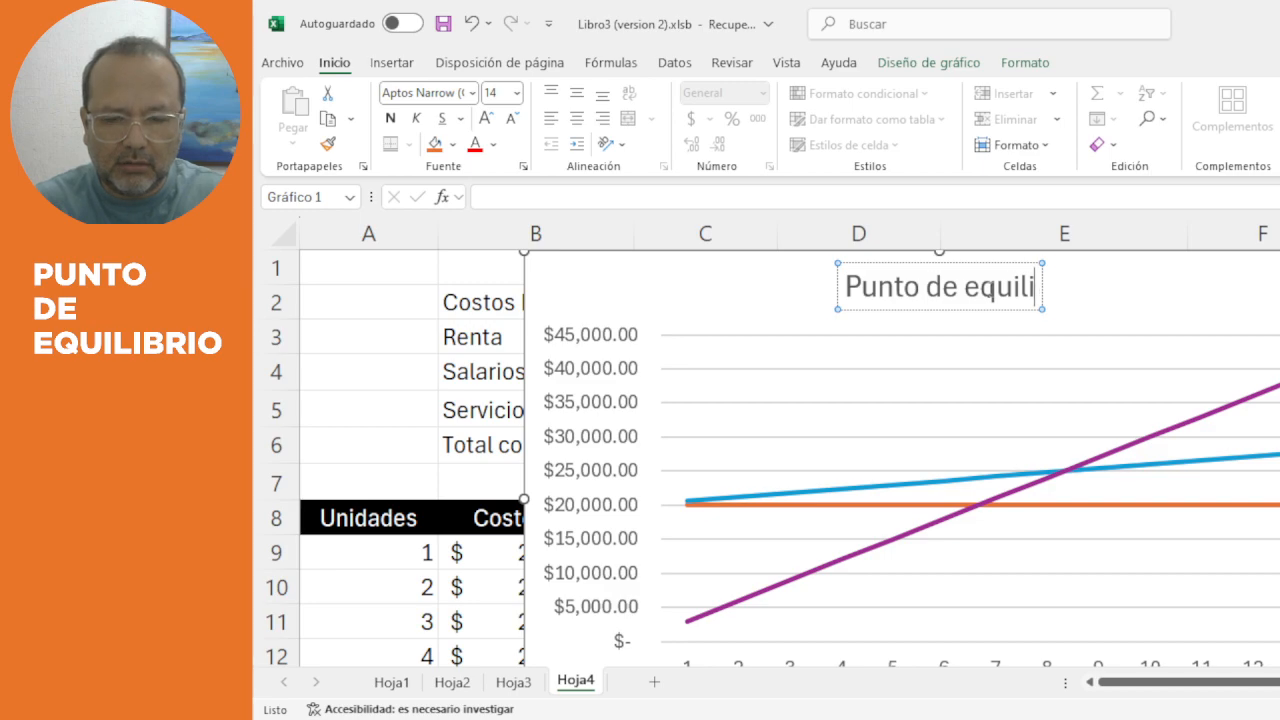
text(brio)
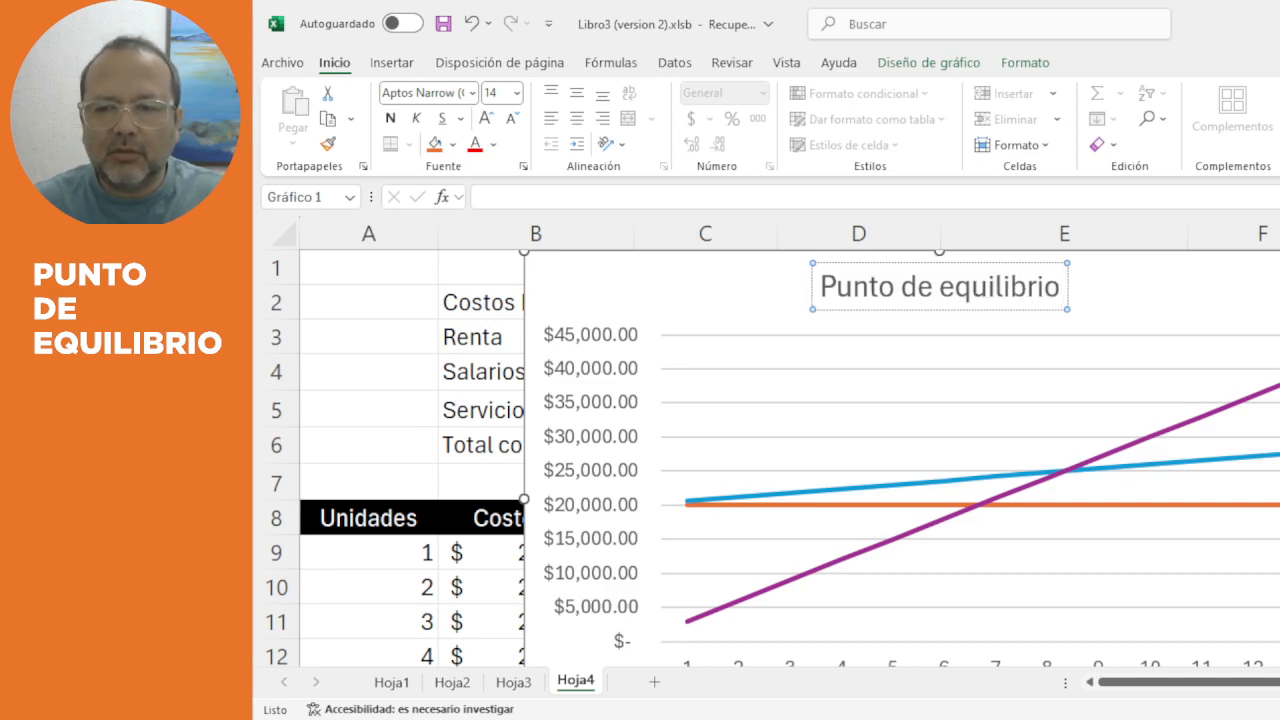
click(1279, 410)
Move the line chart beside the table, starting near column H at row 8, so that it covers no table data.
scroll(766, 454, down, 2)
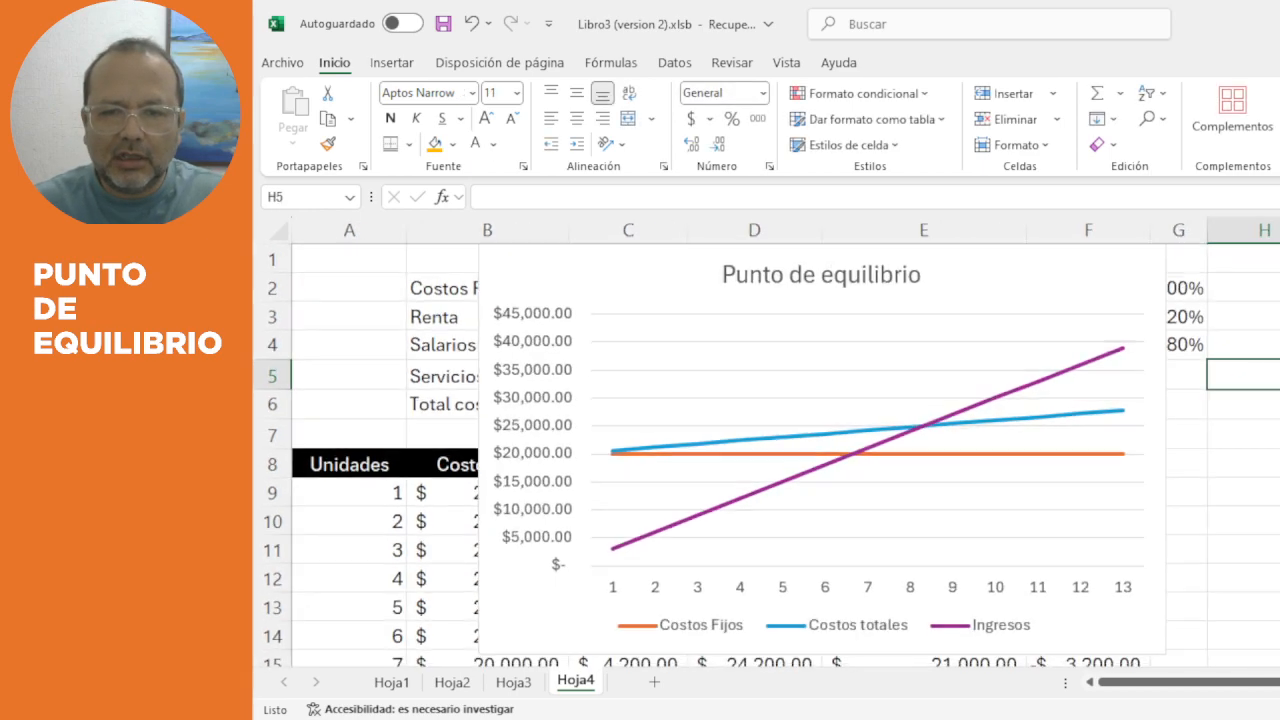
drag(1094, 283, 1279, 431)
scroll(1203, 413, down, 2)
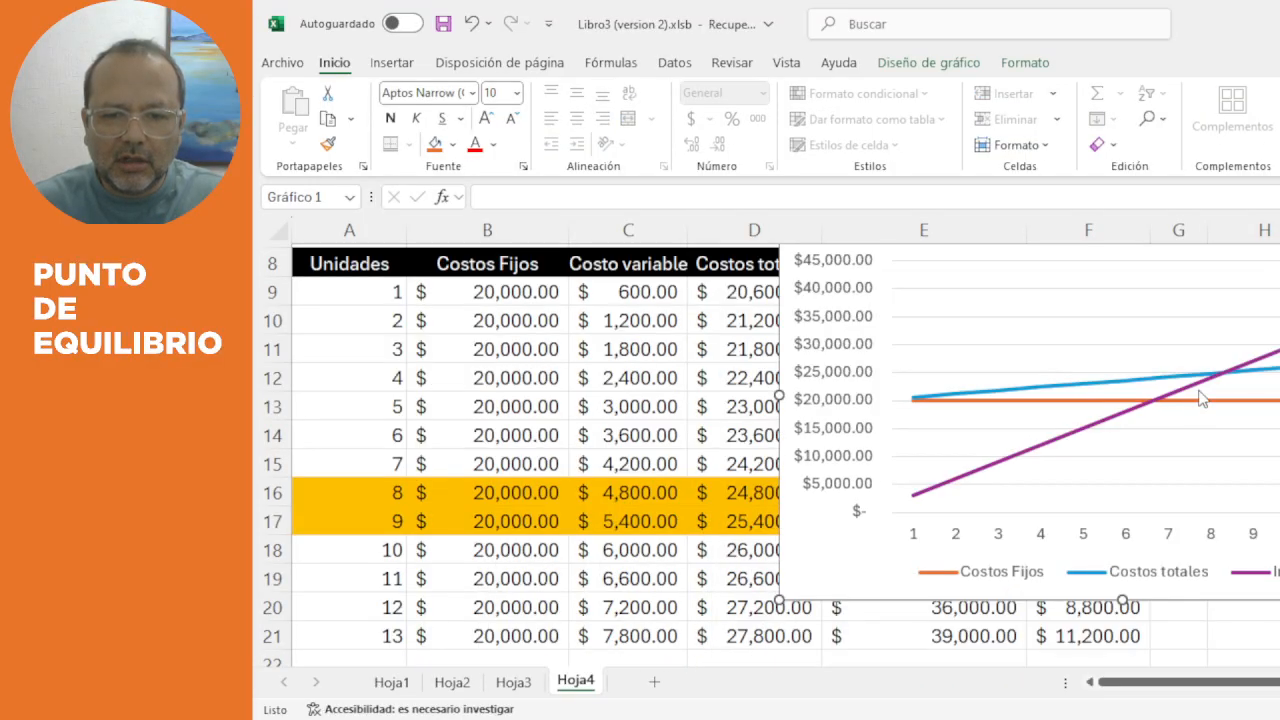
scroll(1203, 398, up, 2)
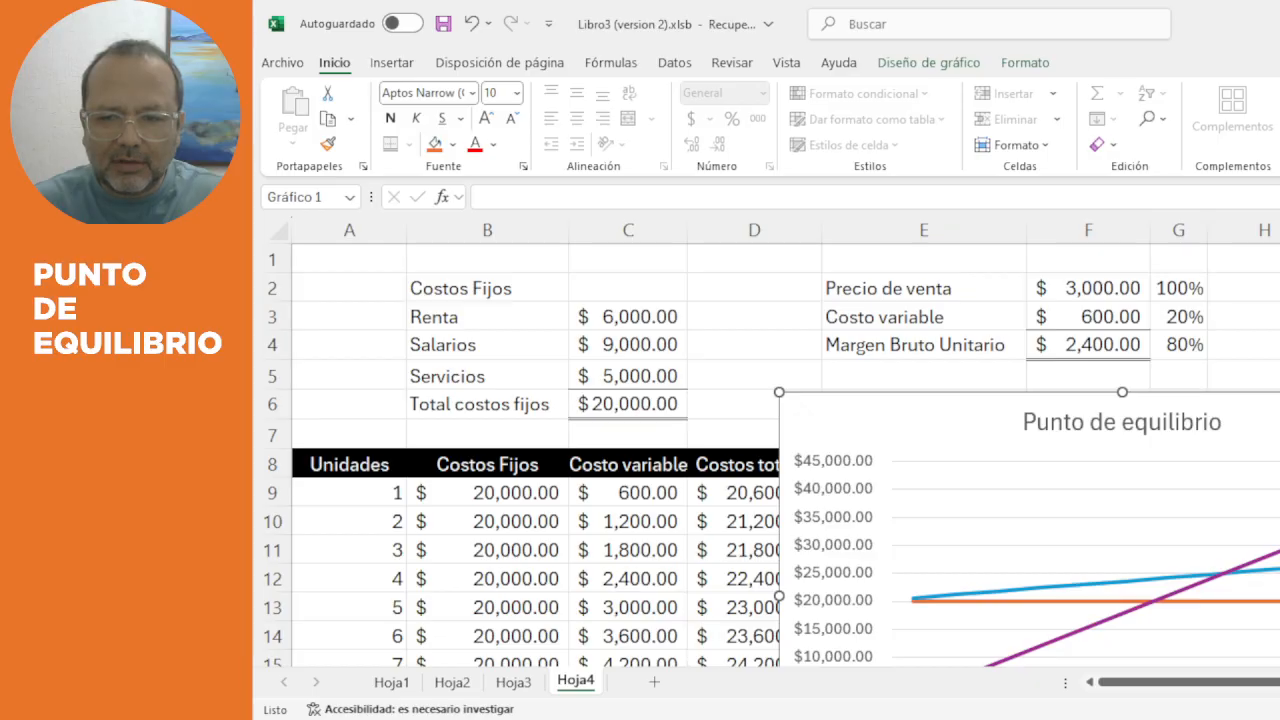
drag(1112, 388, 1266, 428)
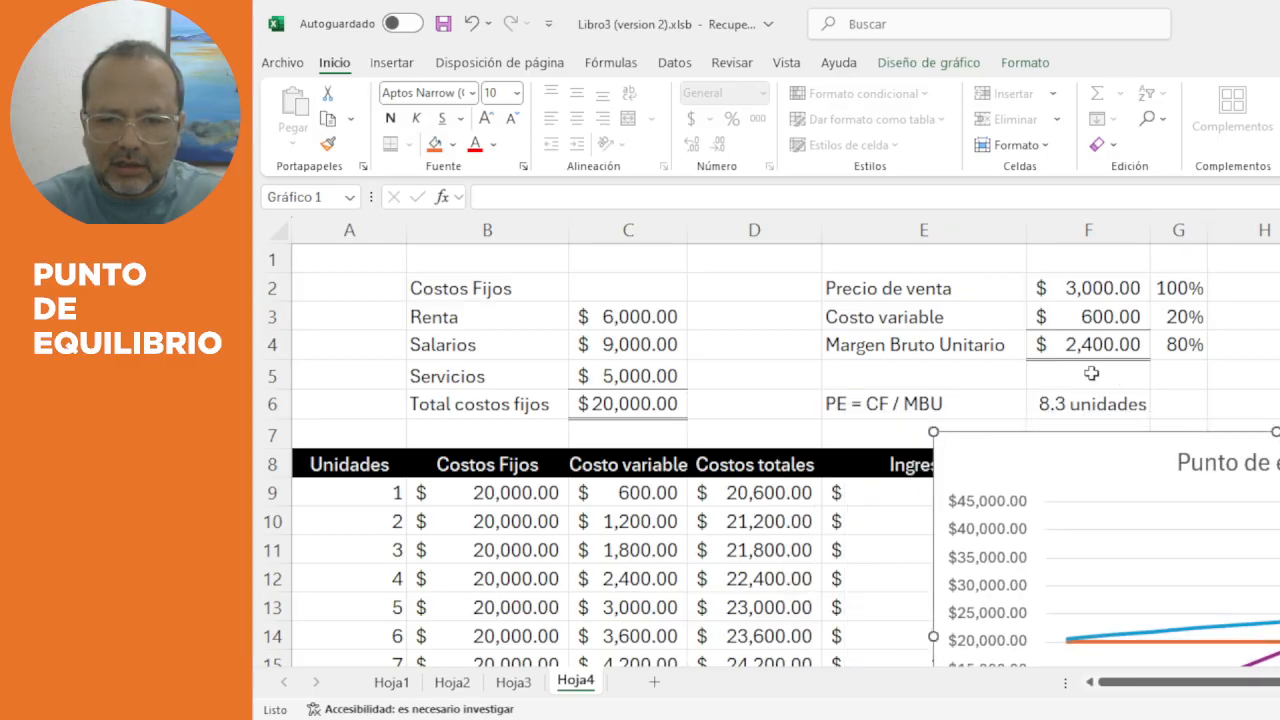
scroll(1058, 403, down, 2)
ctrl+scroll(1040, 390, down, 2)
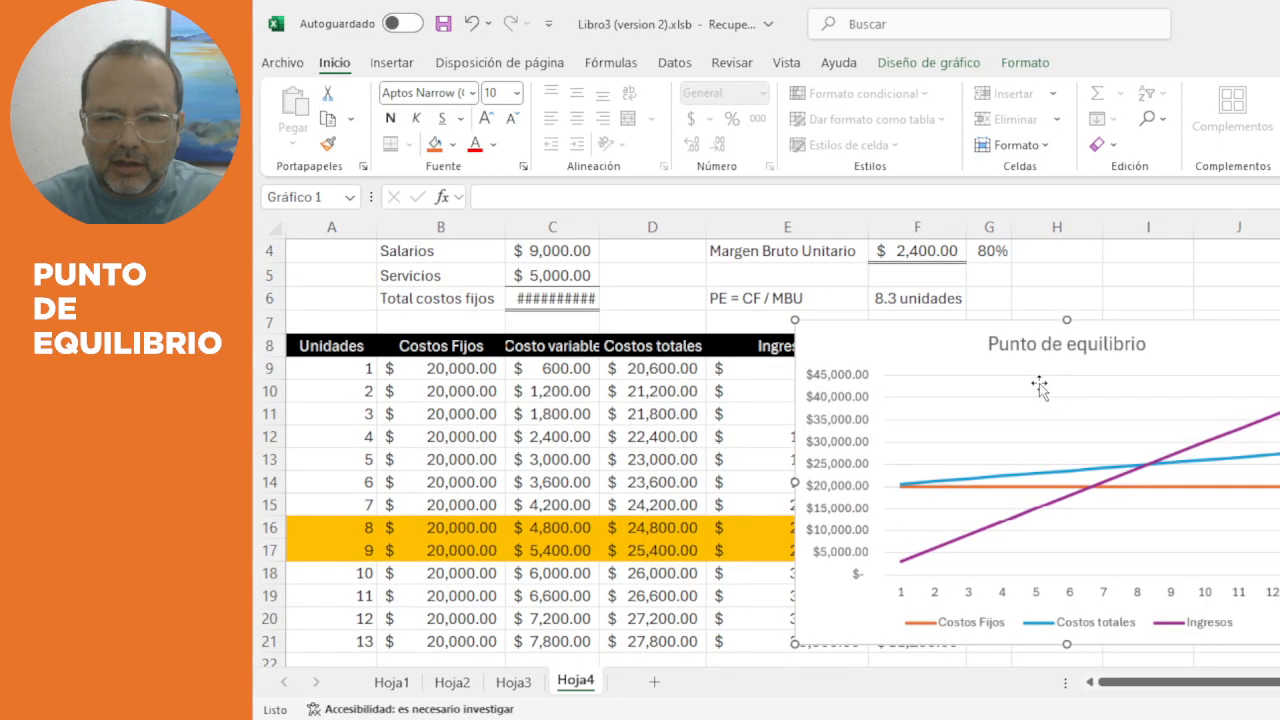
drag(900, 323, 1074, 346)
click(1056, 298)
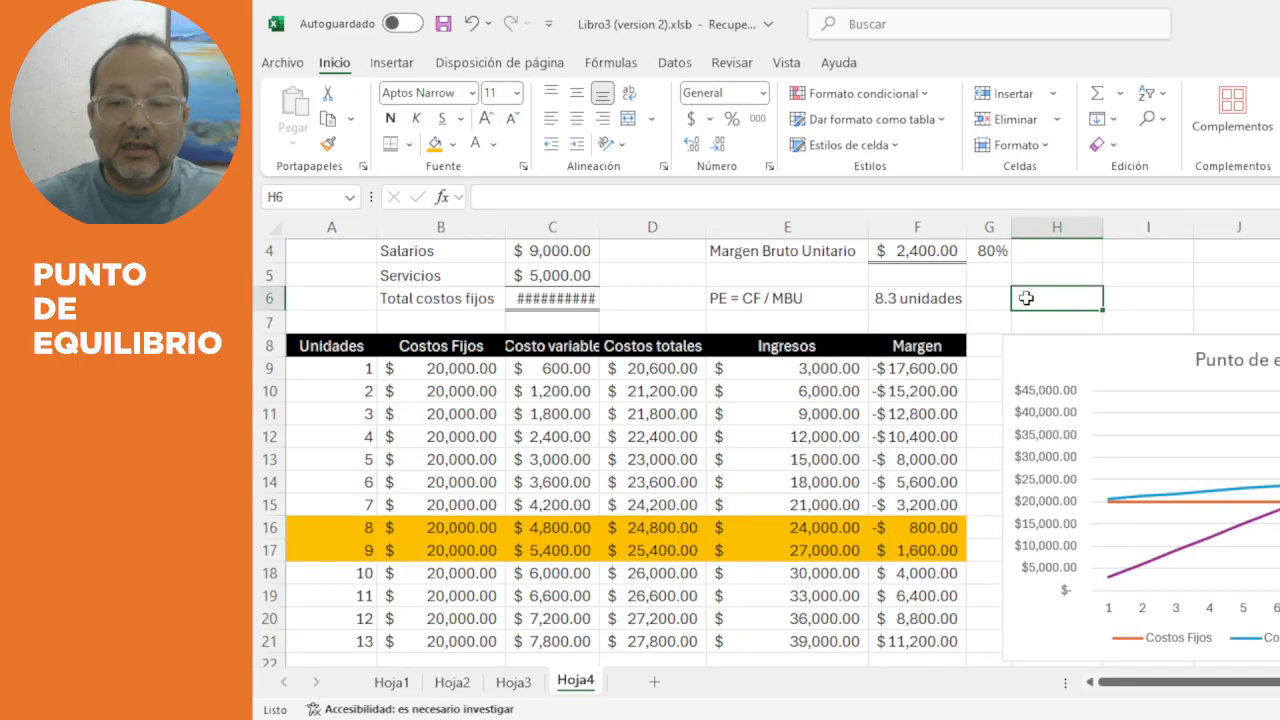
Go back to cell A2 and autofit the width of column C to its contents.
key(Left)
key(Left)
key(Left)
key(Up)
key(Up)
key(Up)
key(Up)
key(Left)
key(Left)
key(Left)
key(Left)
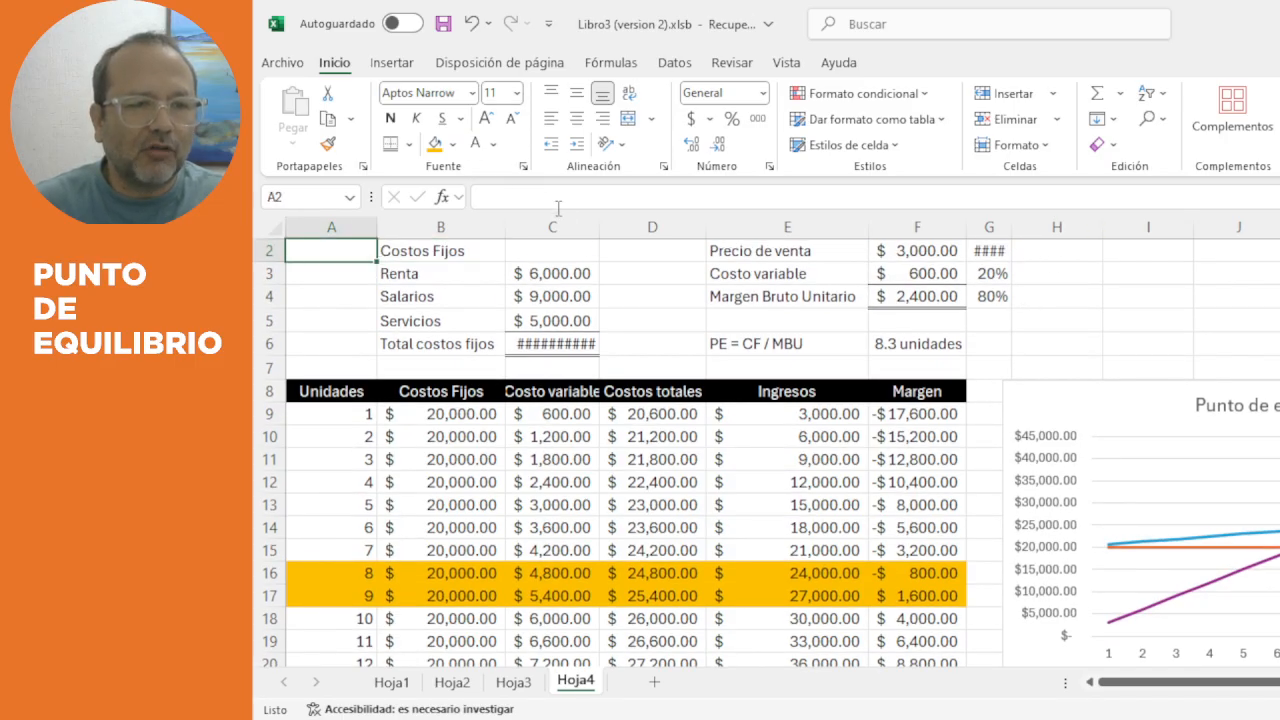
double_click(595, 231)
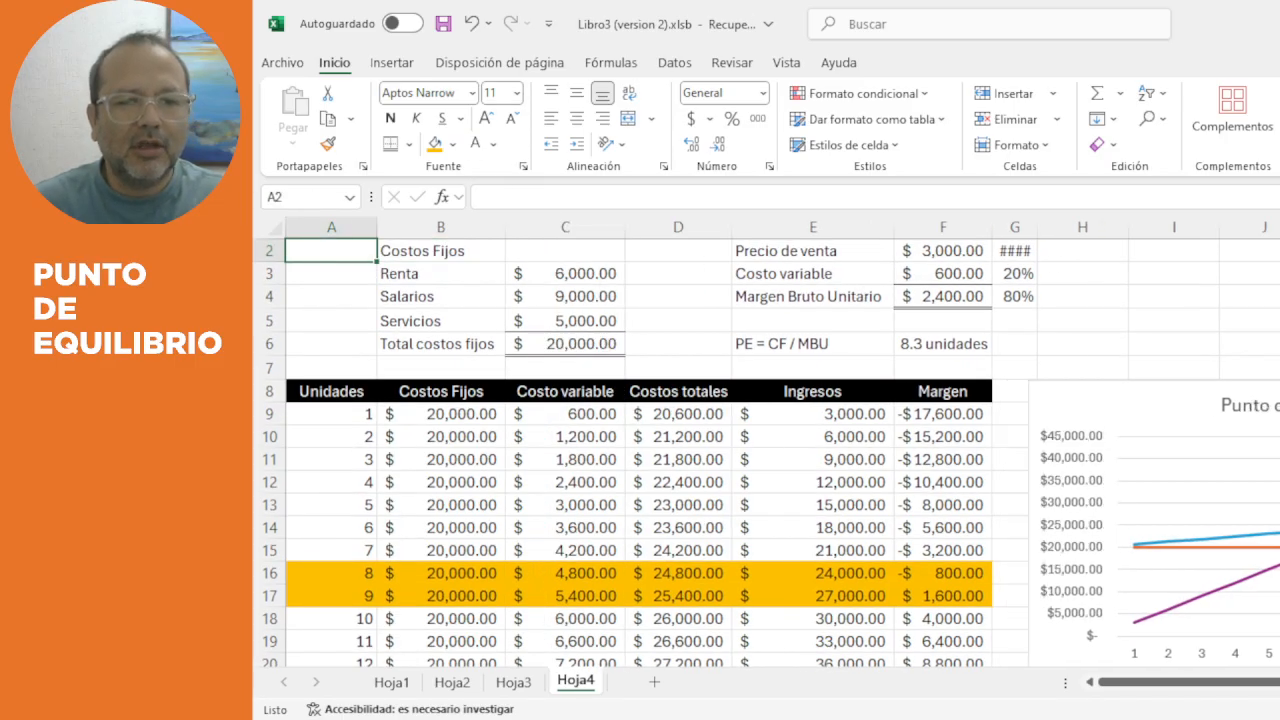